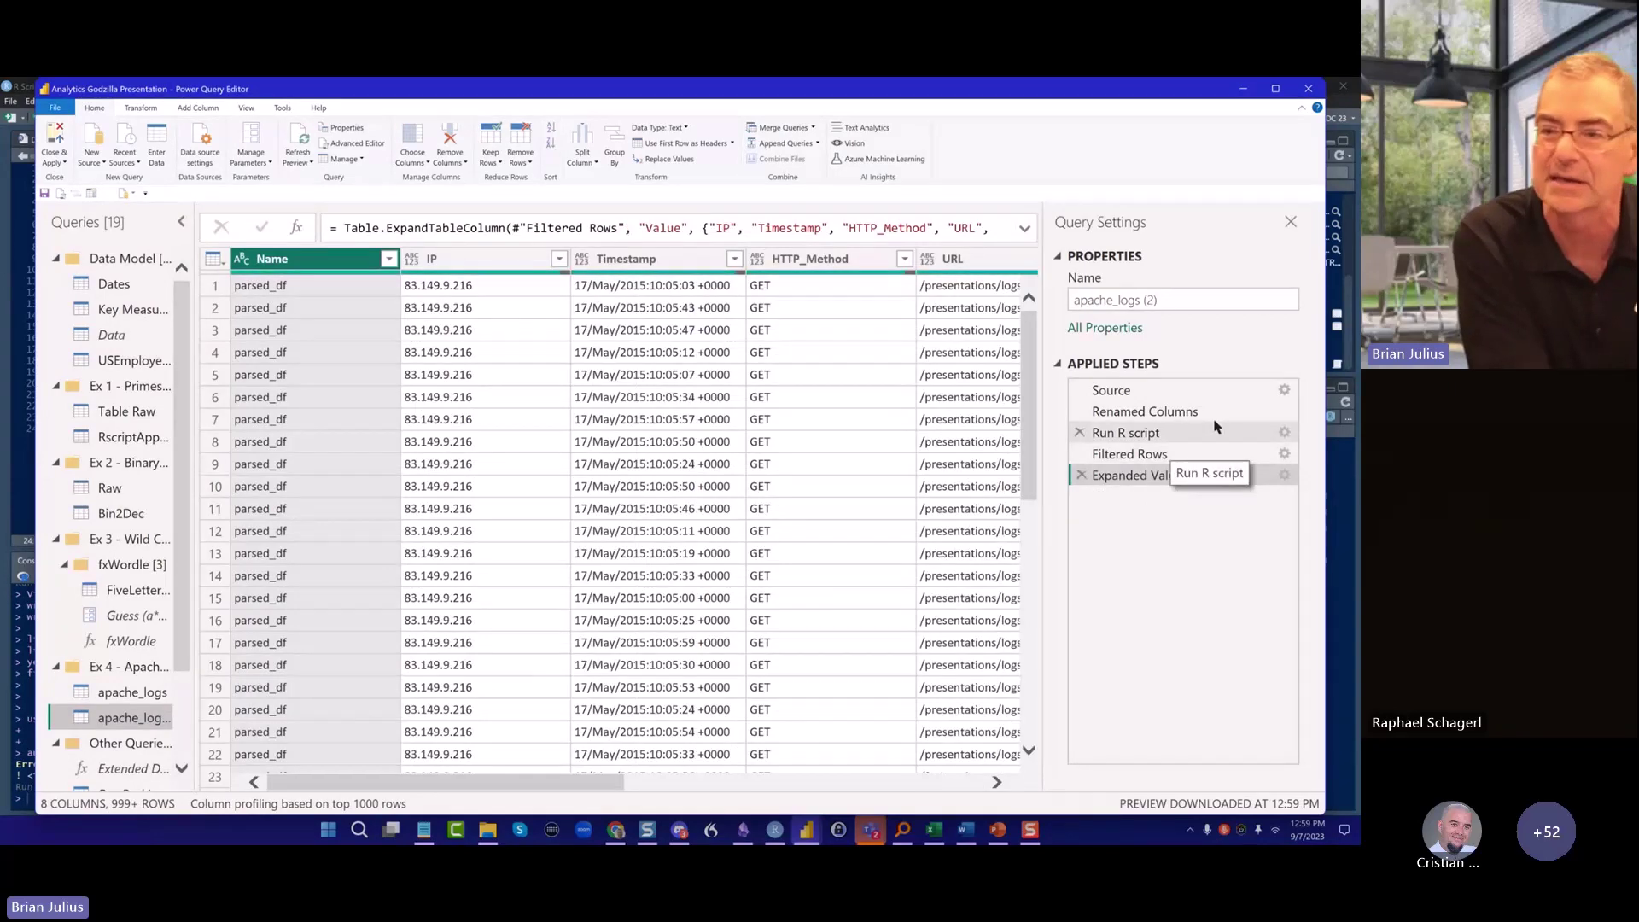
Delete the Run R script step and every step after it from the apache_logs (2) query
left_click(1193, 392)
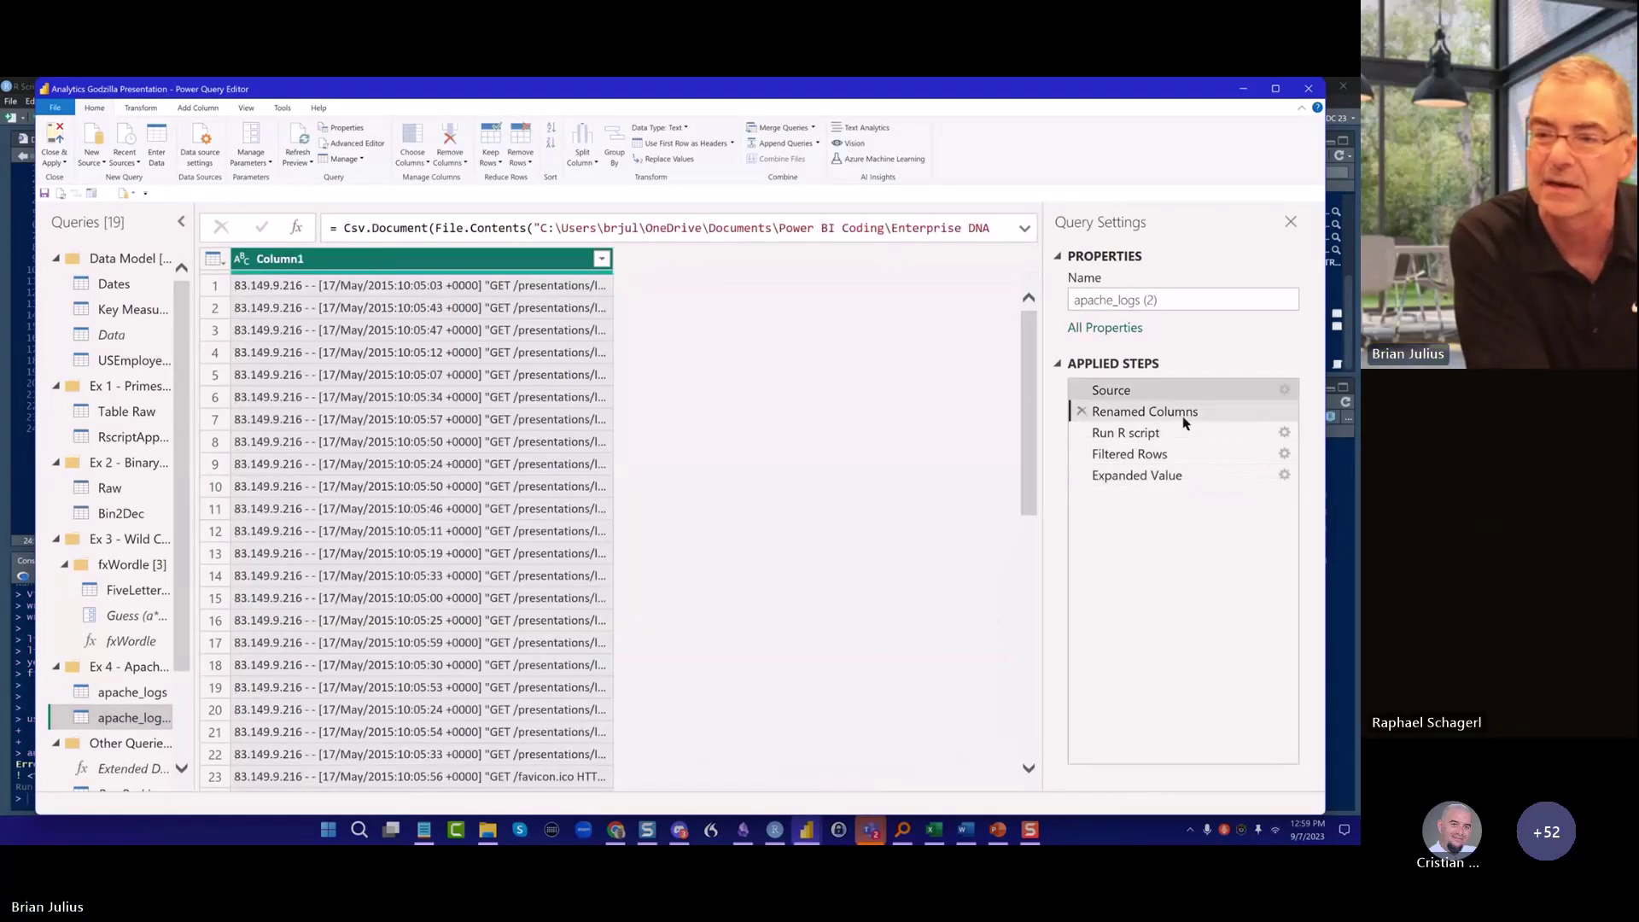
left_click(1175, 433)
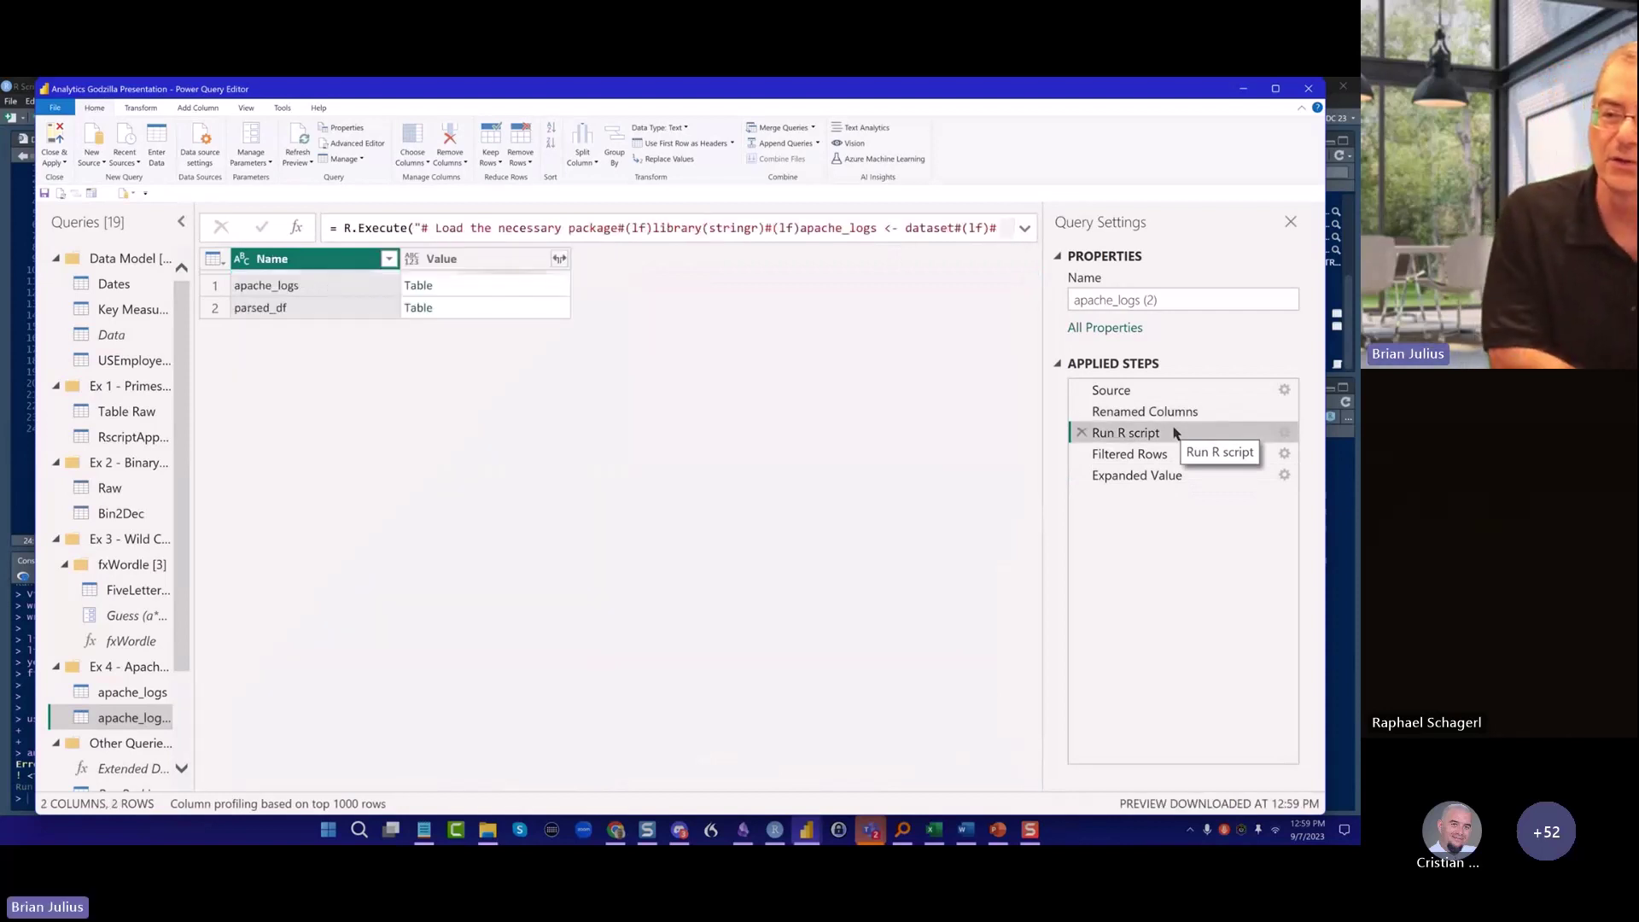
right_click(1174, 433)
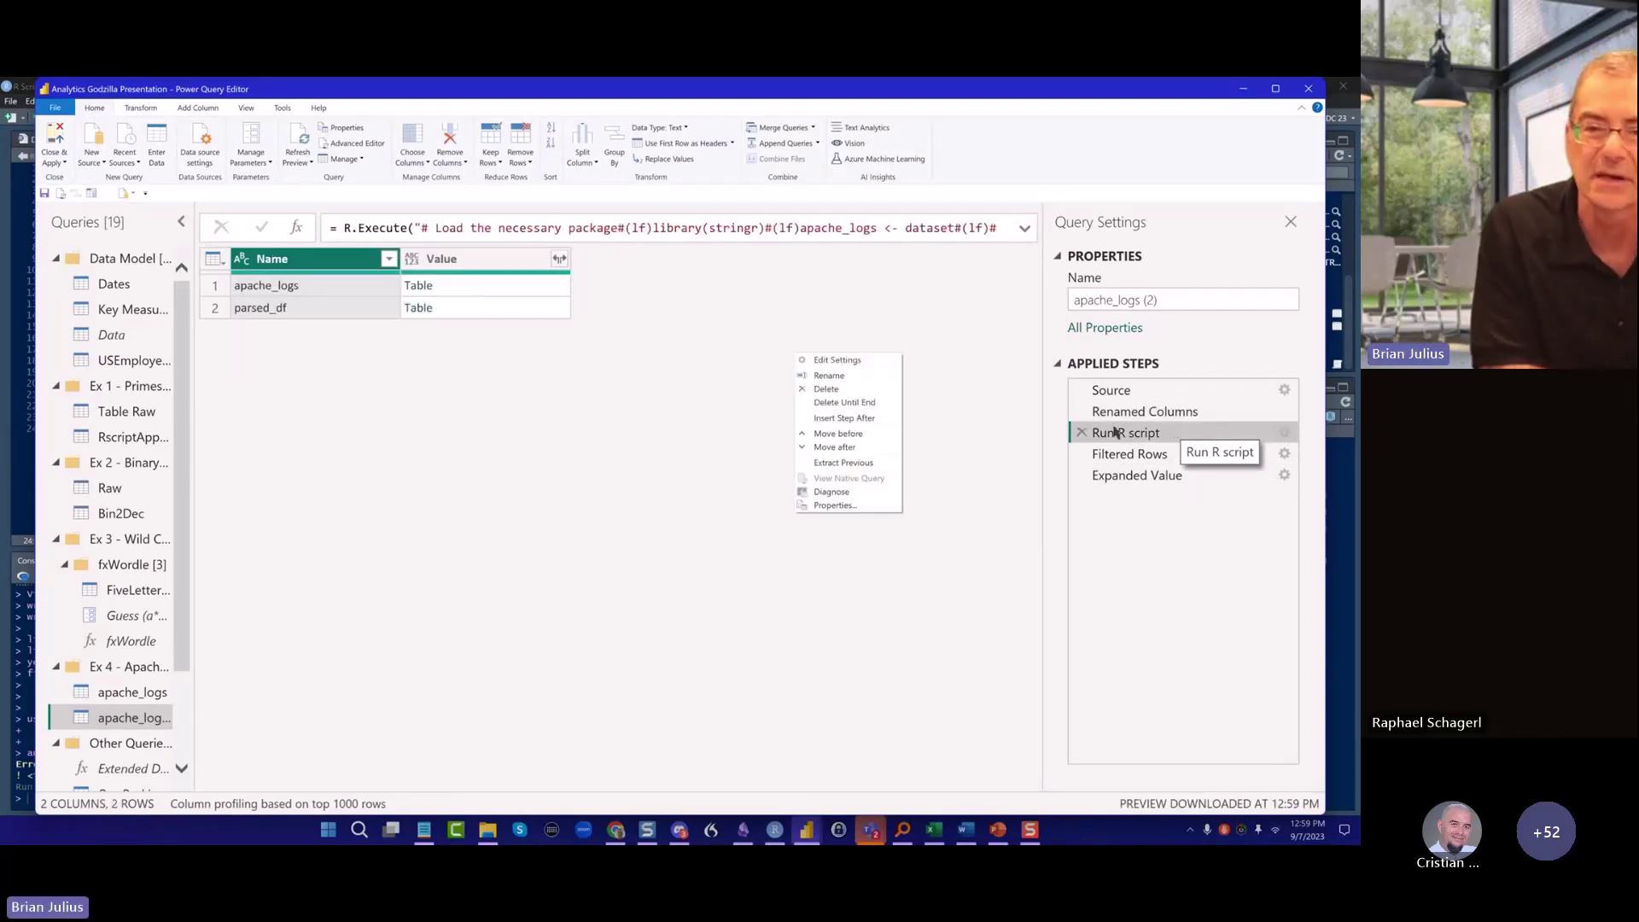
left_click(843, 403)
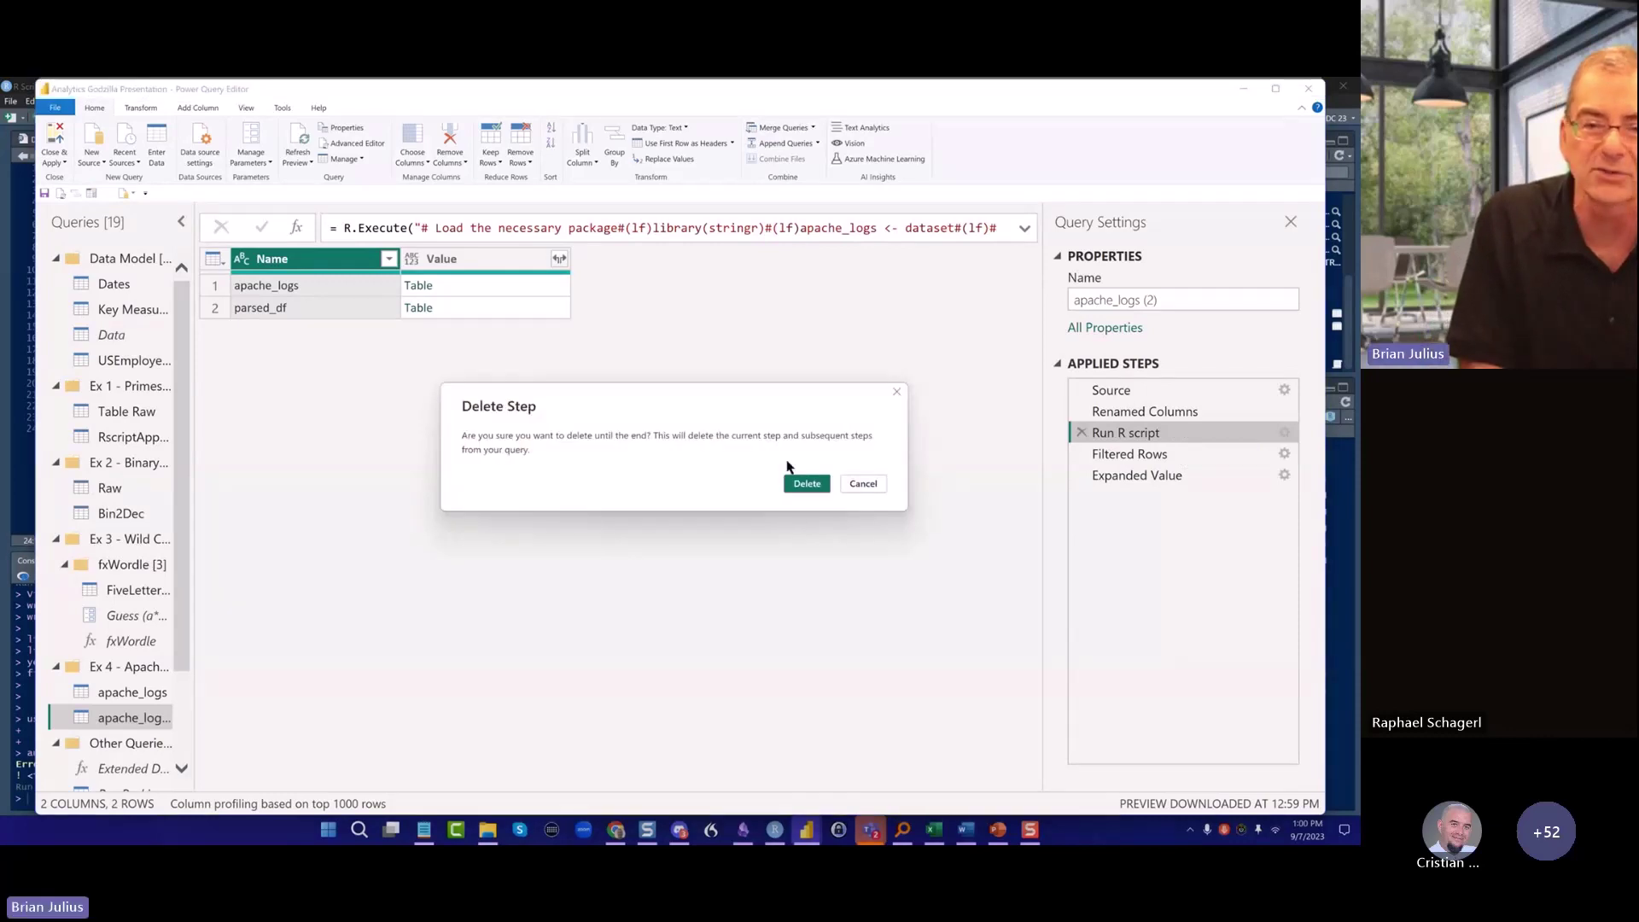
left_click(798, 483)
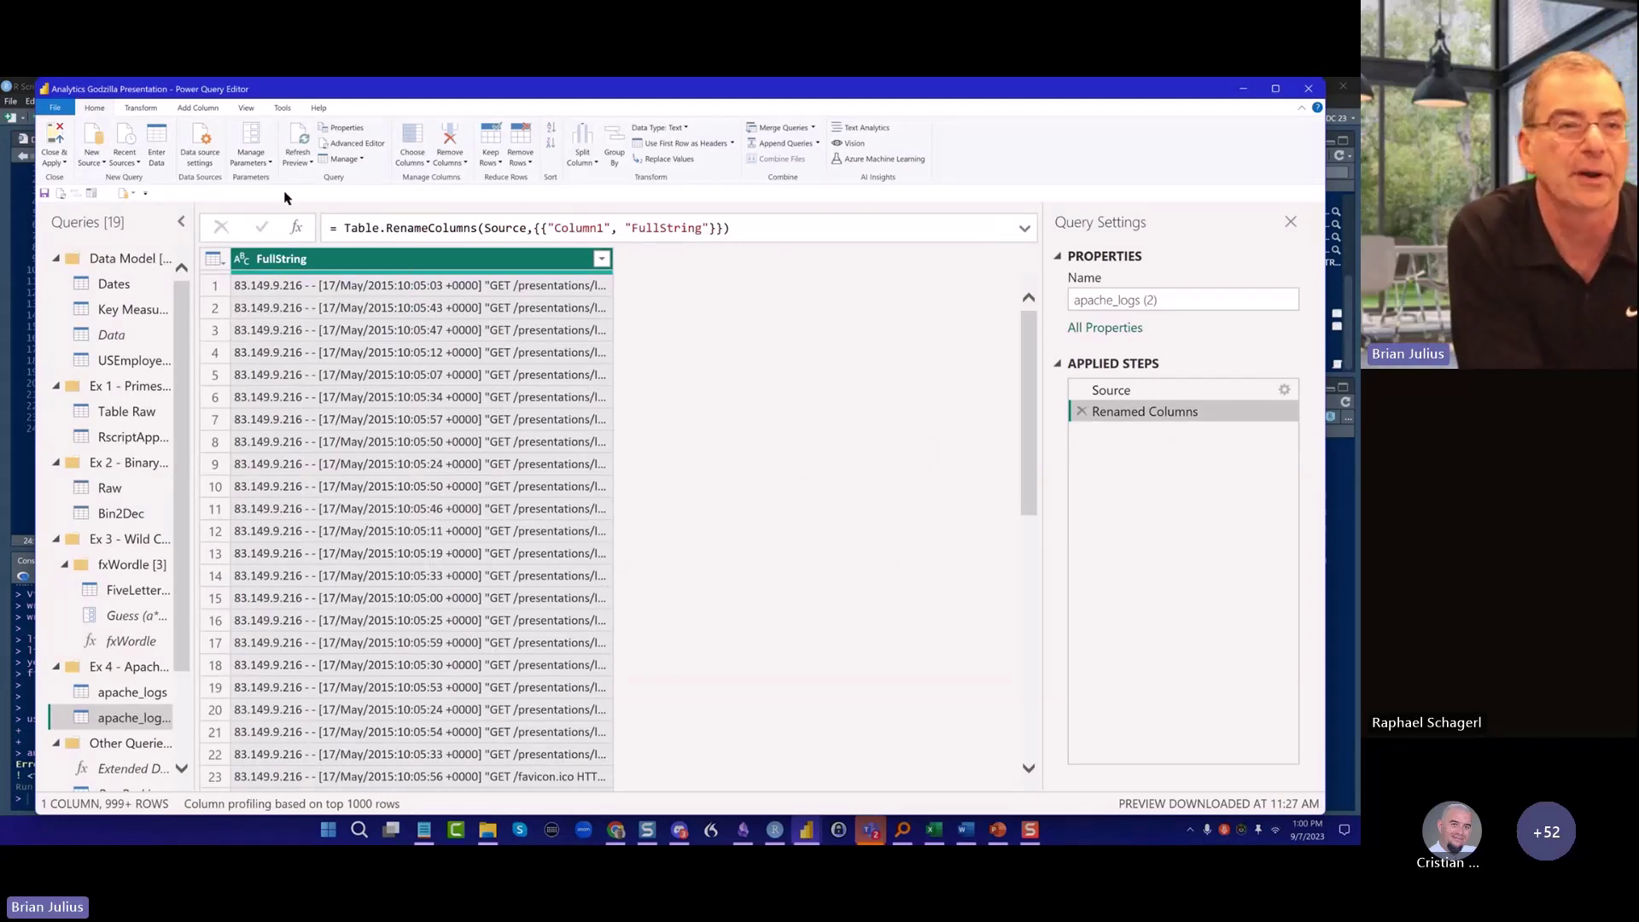
Start a Run R script transformation on the renamed FullString table
left_click(142, 111)
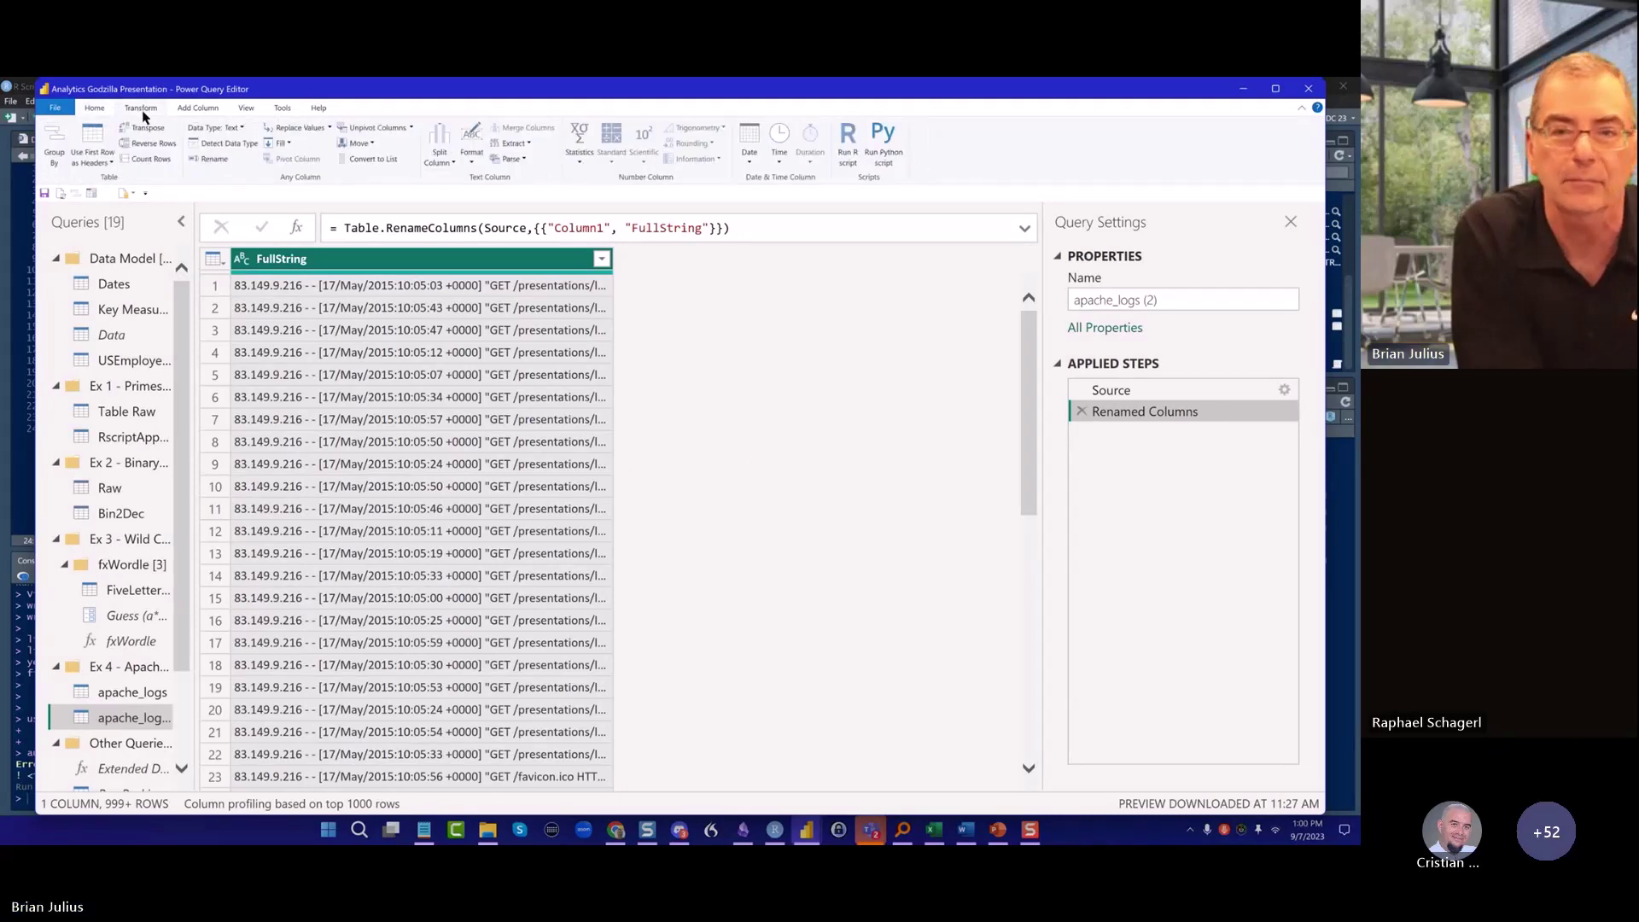
left_click(848, 142)
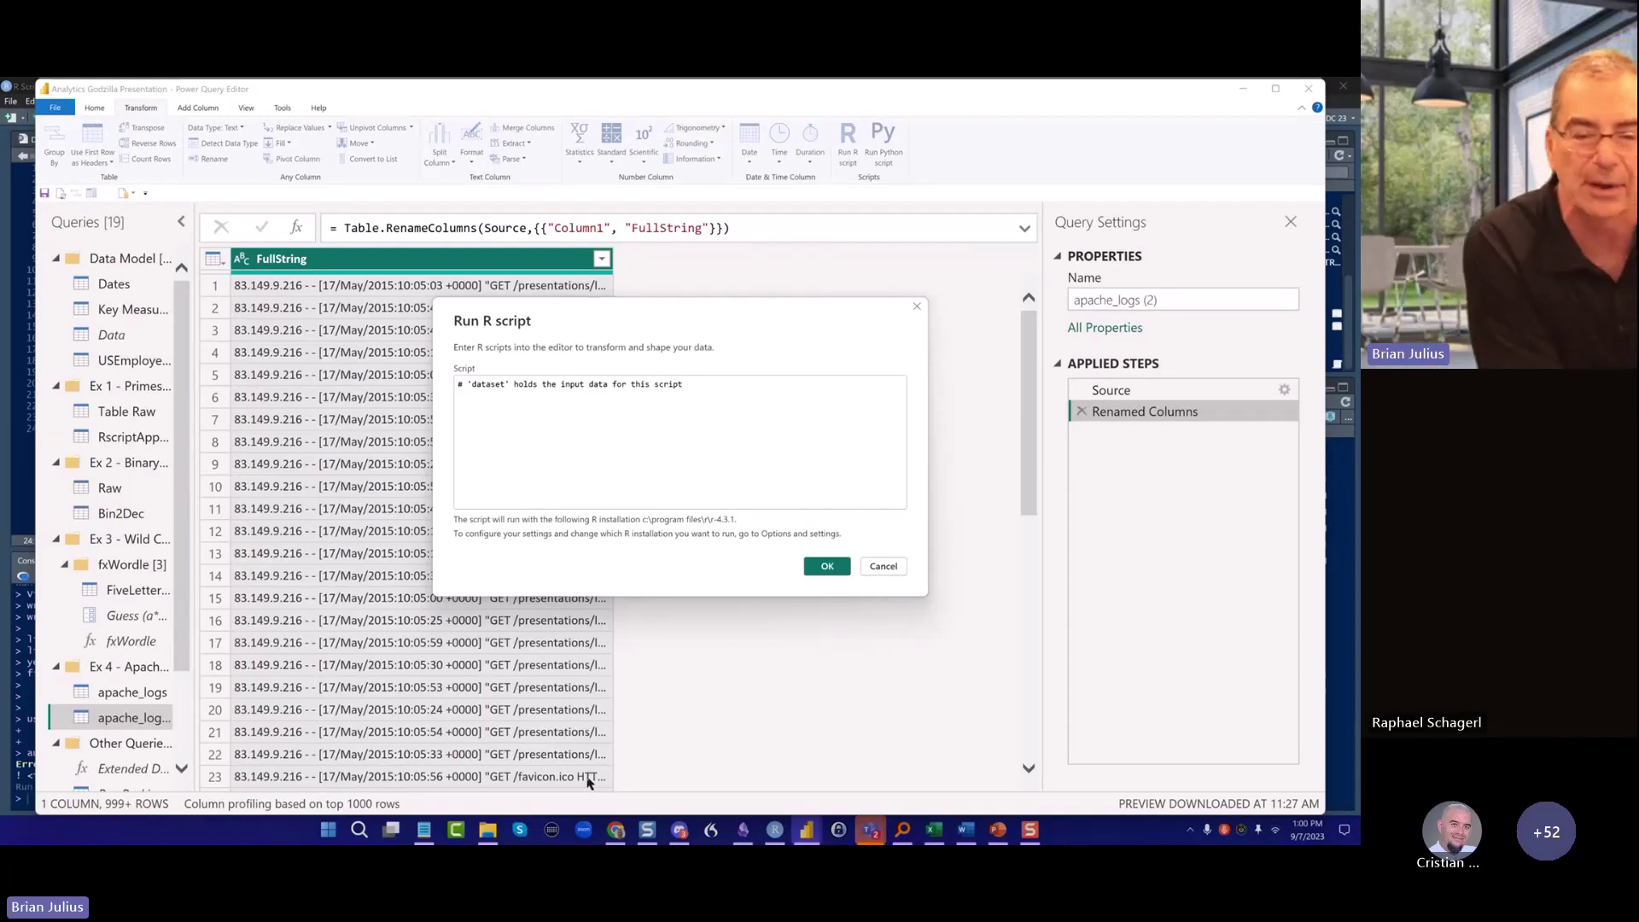
Switch to ChatGPT in Chrome, go back to the first prompt of the Apache log conversation, and start a new chat
mouse_move(616, 830)
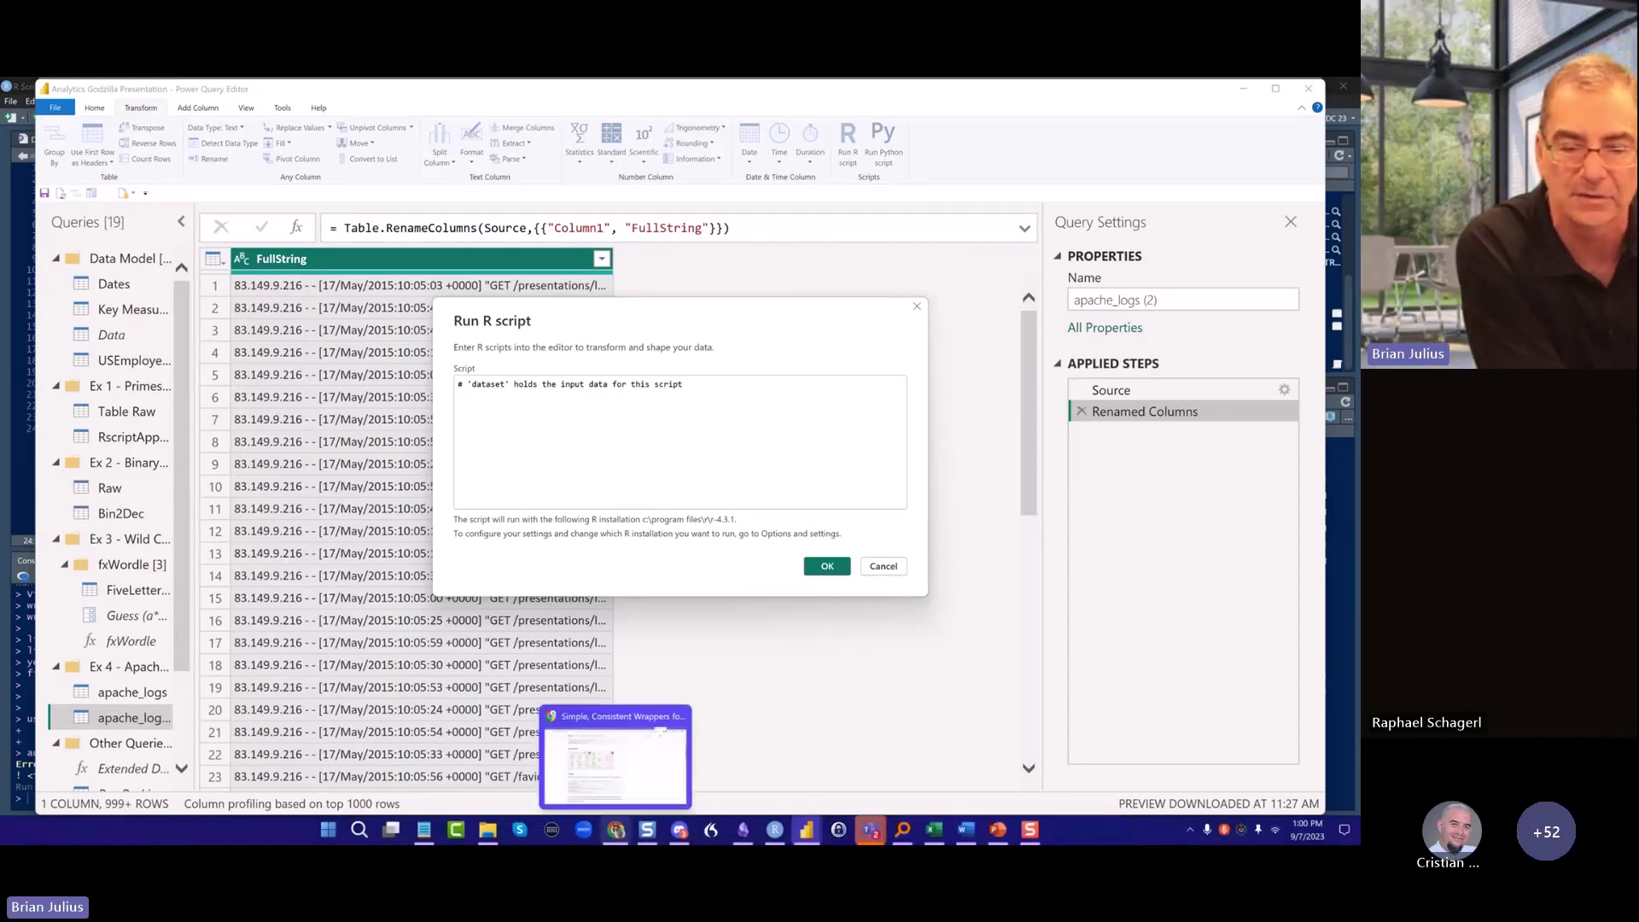
left_click(615, 764)
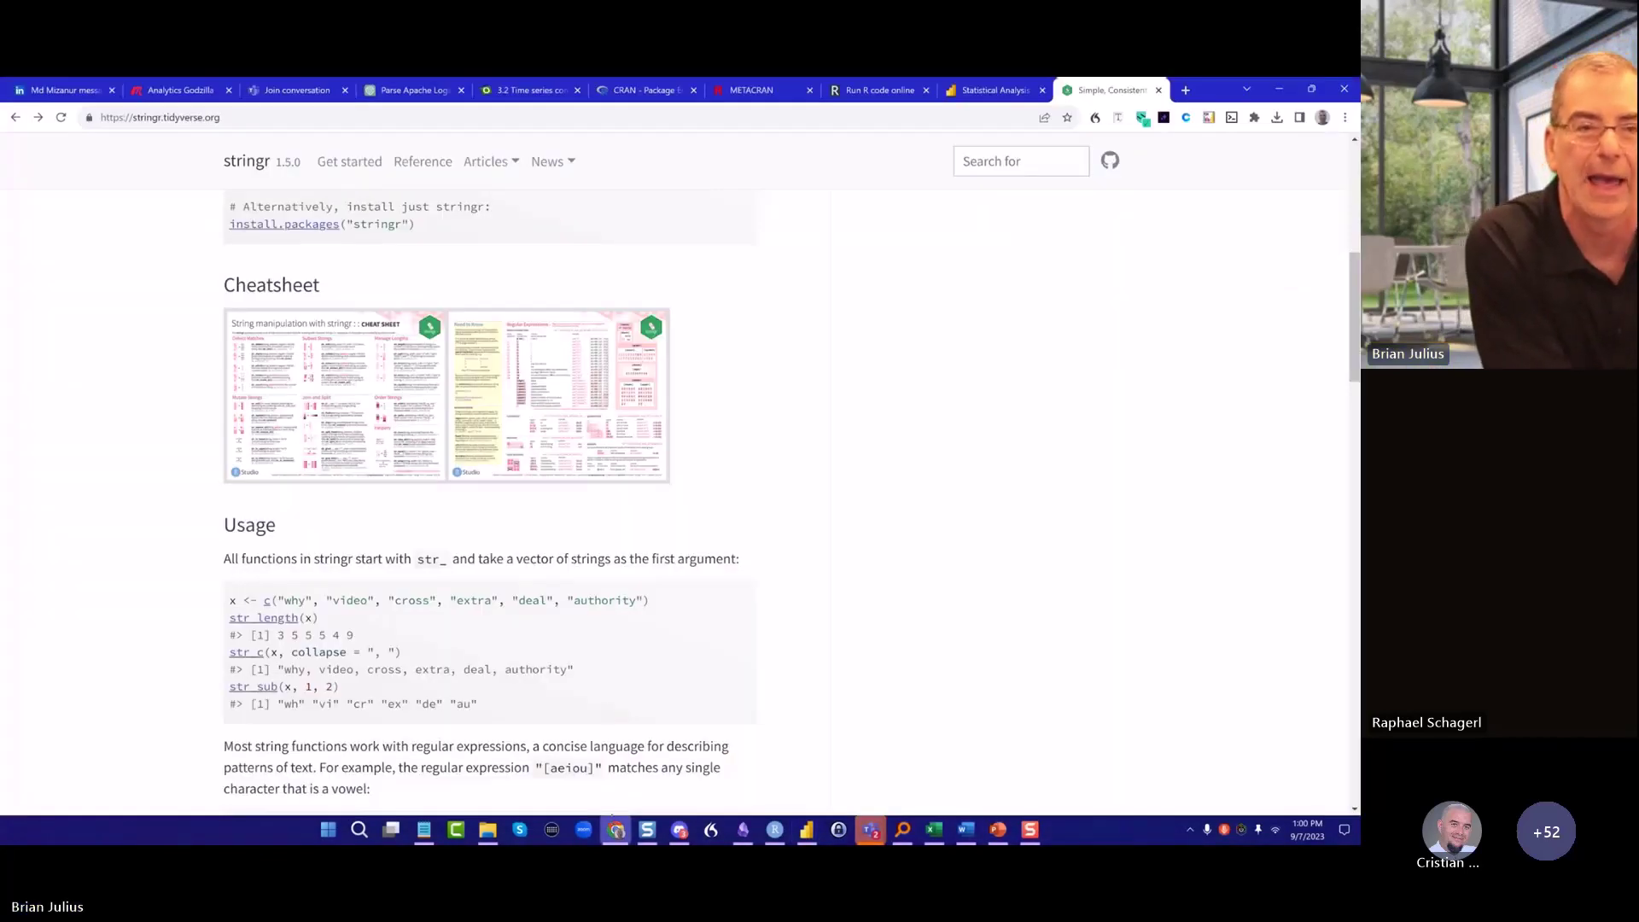
left_click(407, 91)
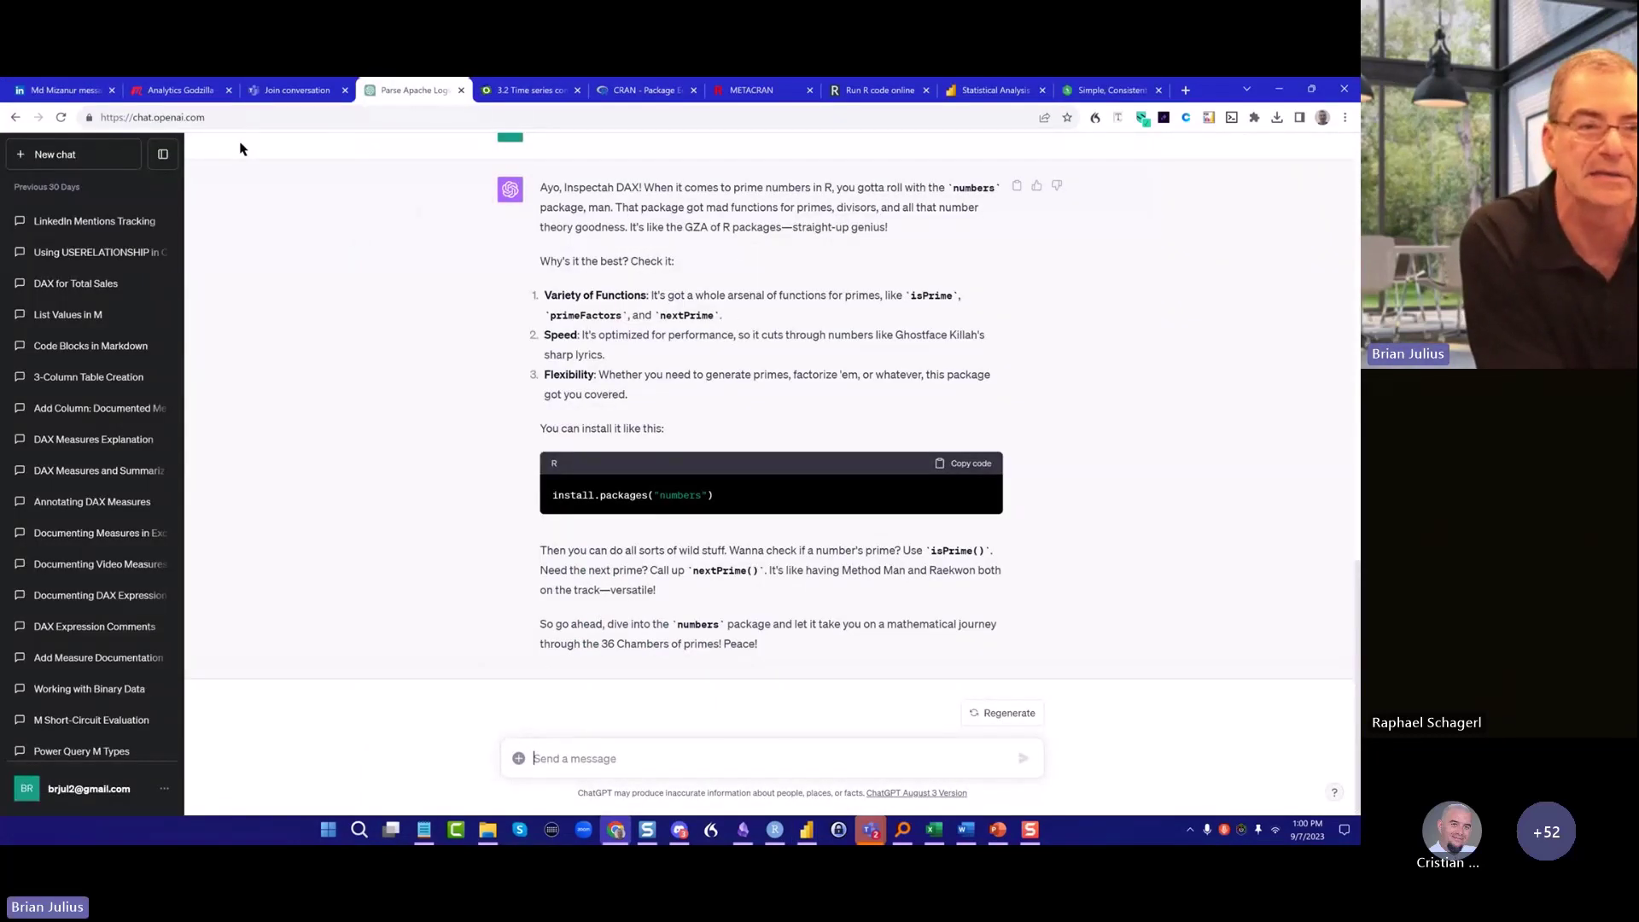
left_click(284, 125)
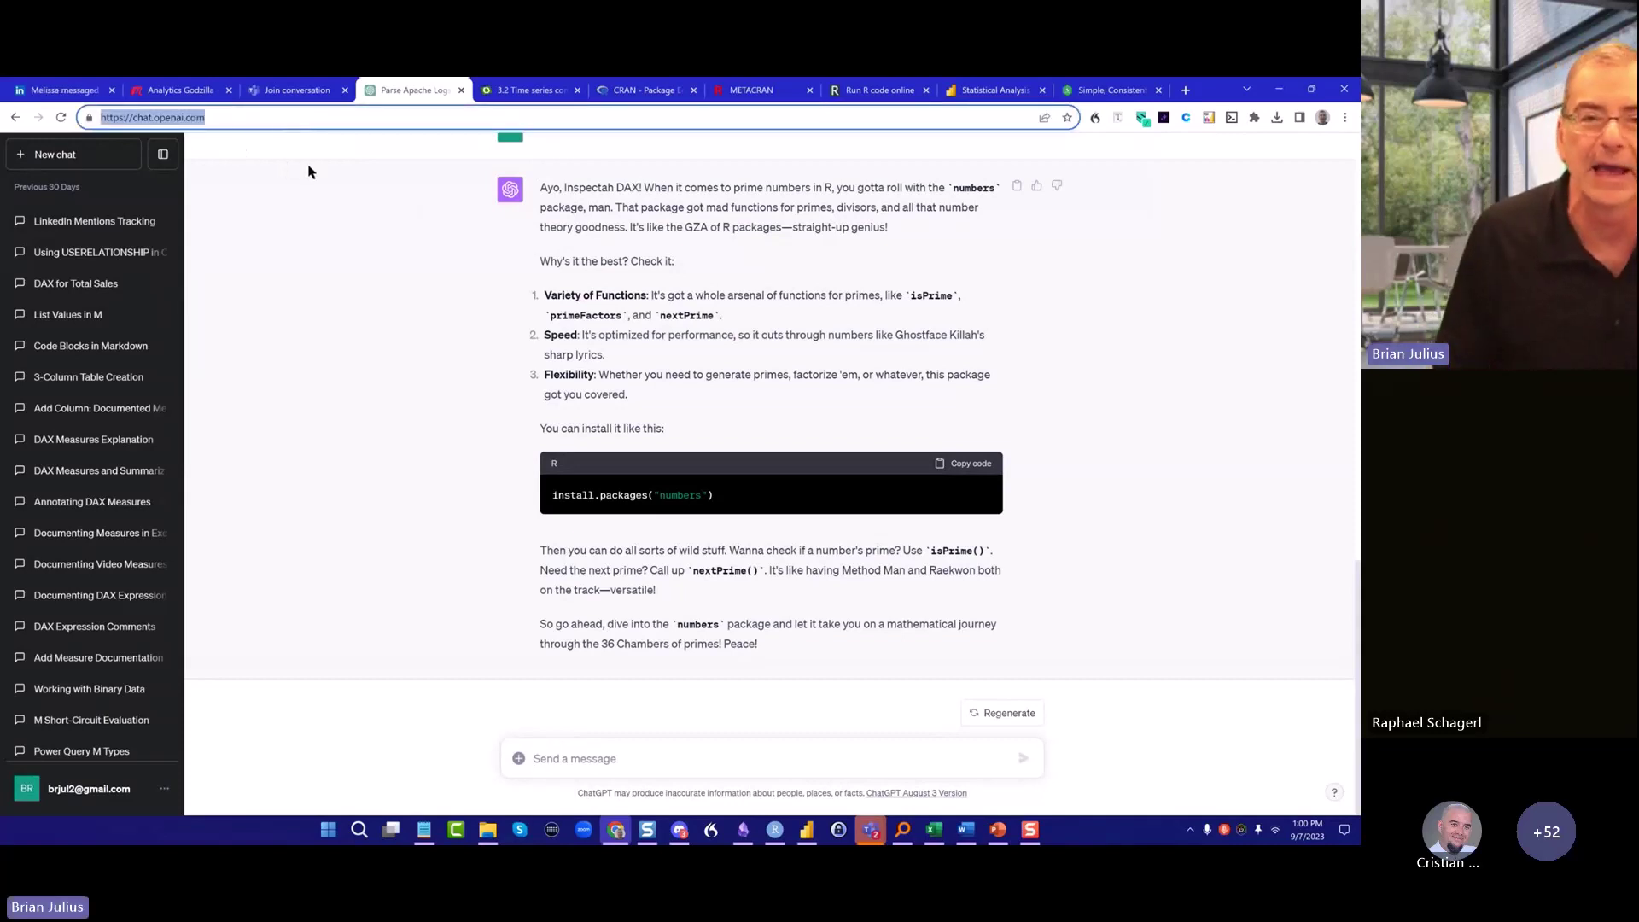
scroll(501, 177, "up", 15)
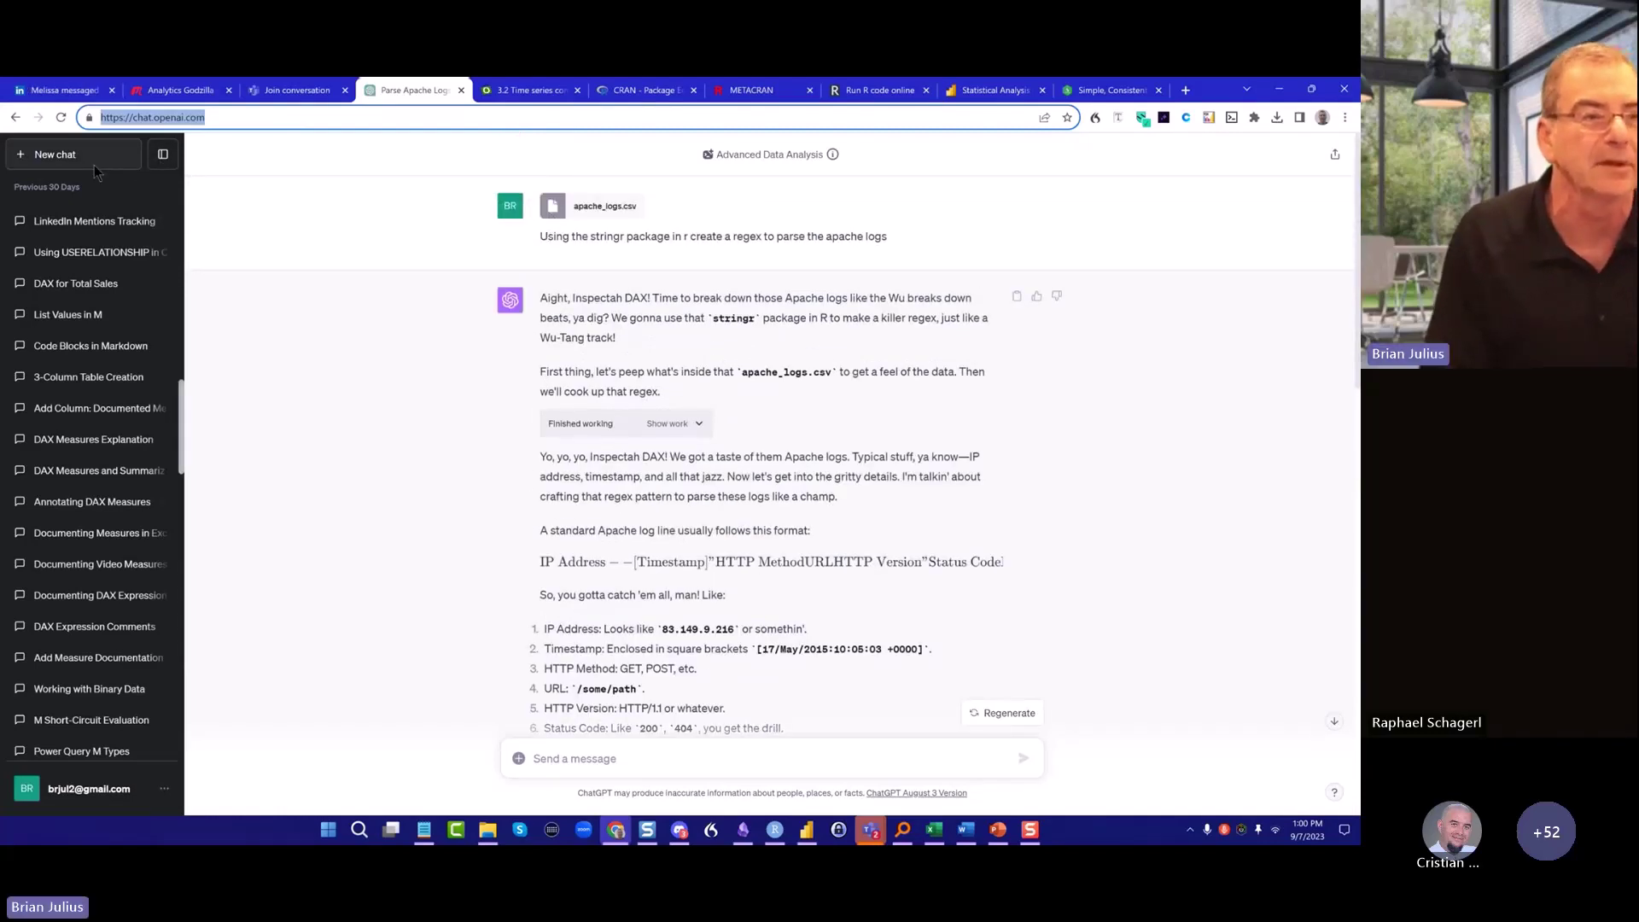
left_click(15, 157)
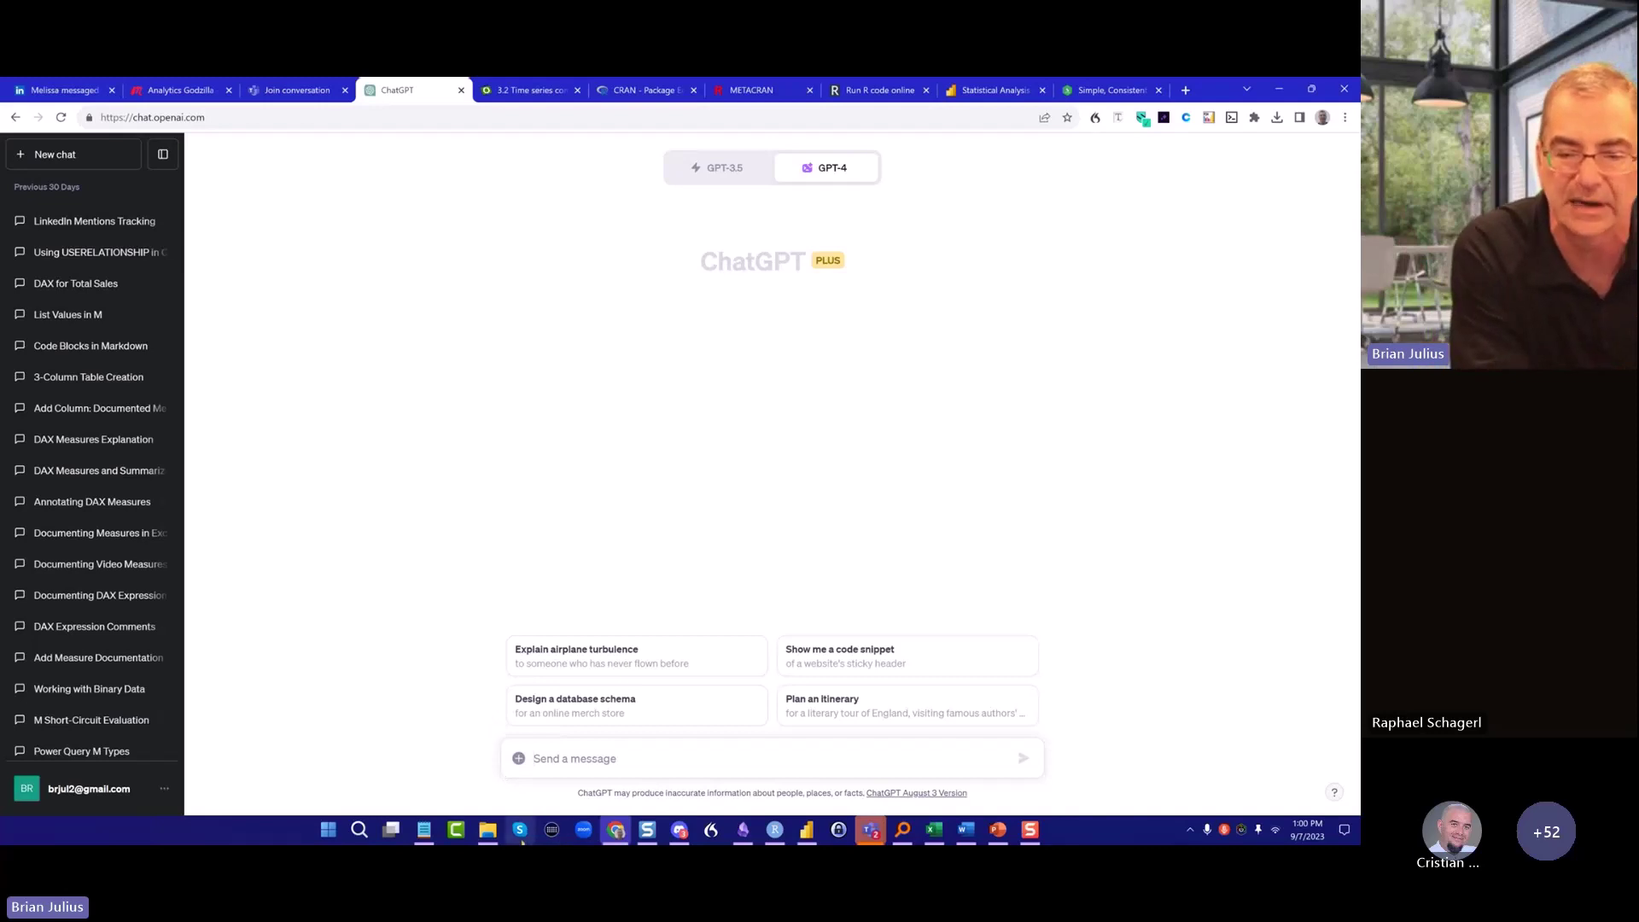
Return to the Analytics Godzilla Presentation Power Query Editor and cancel the Run R script dialog
mouse_move(801, 825)
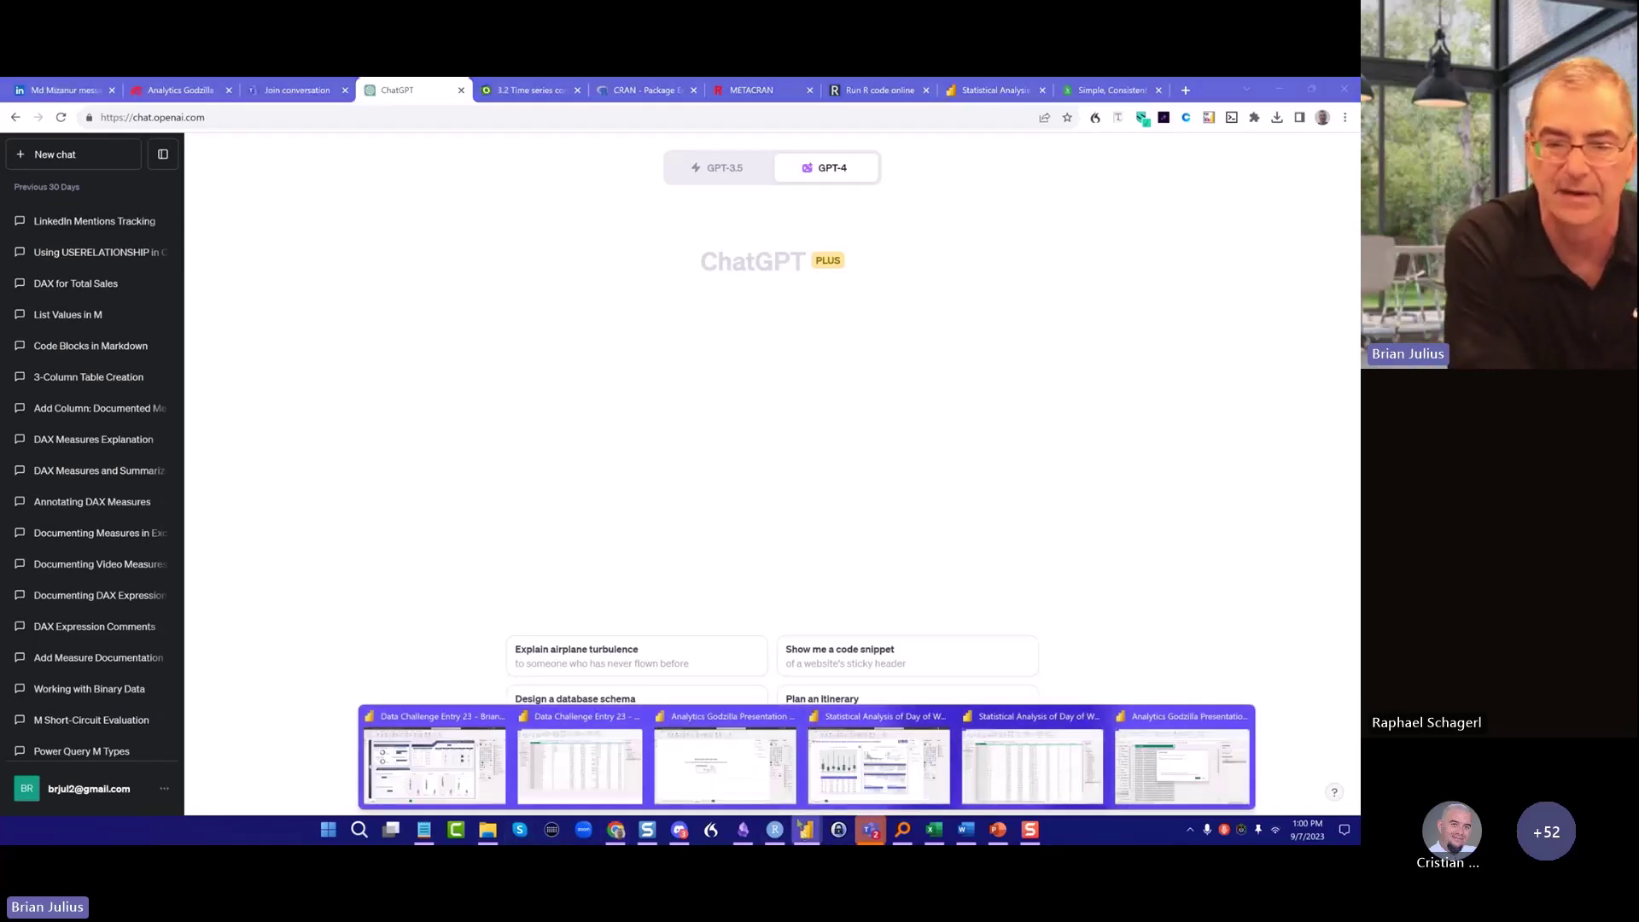
left_click(1150, 770)
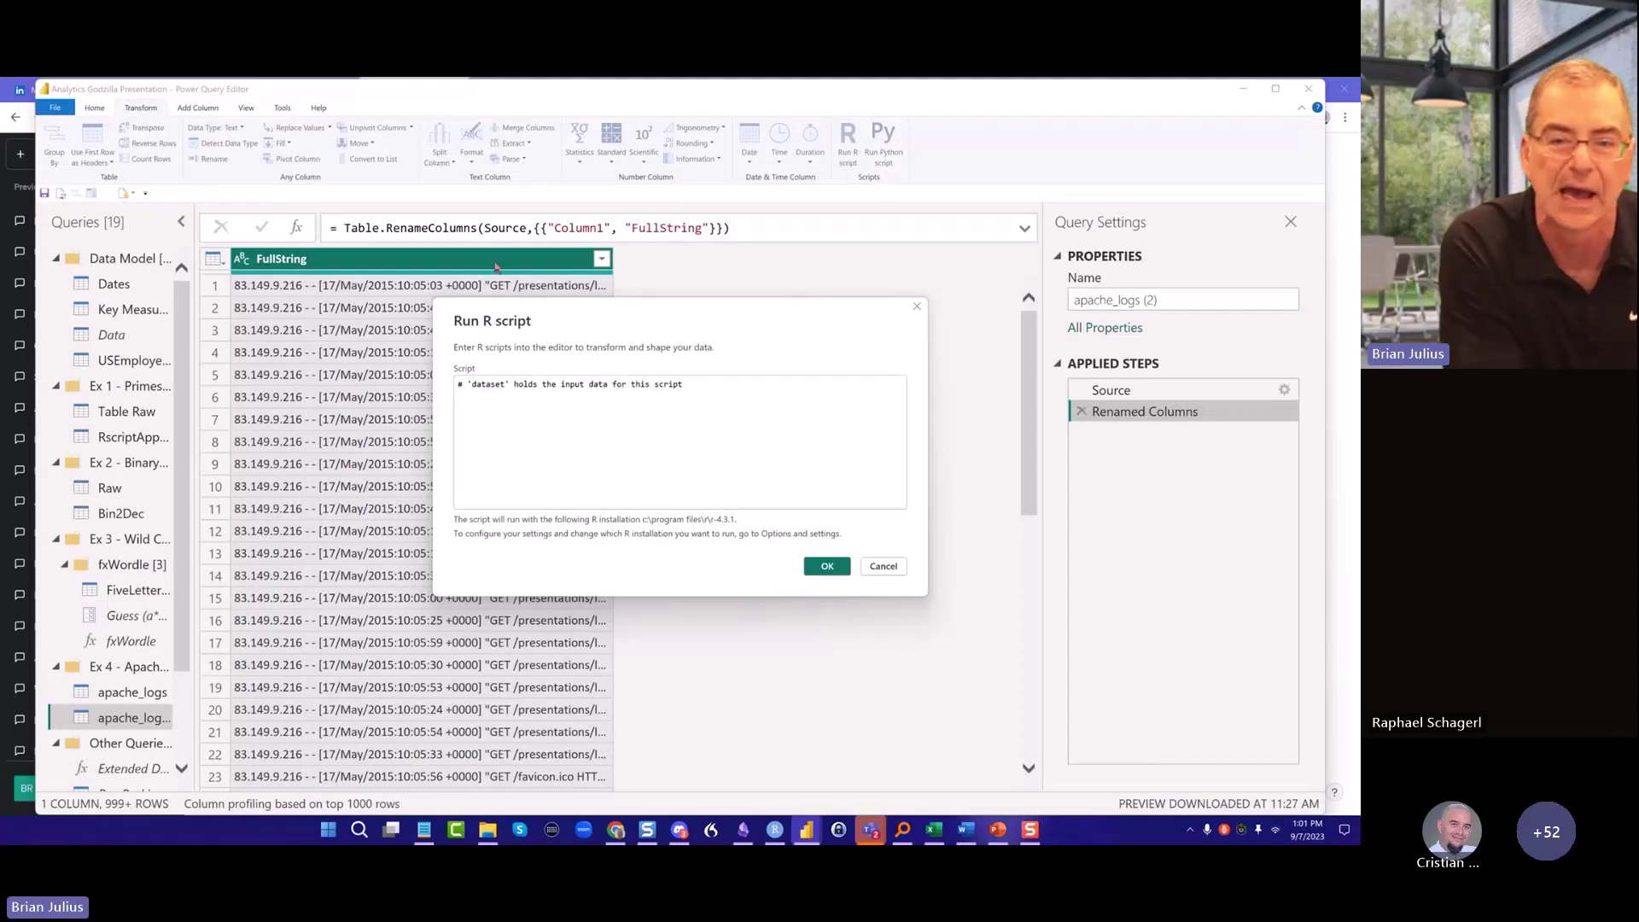
left_click(883, 566)
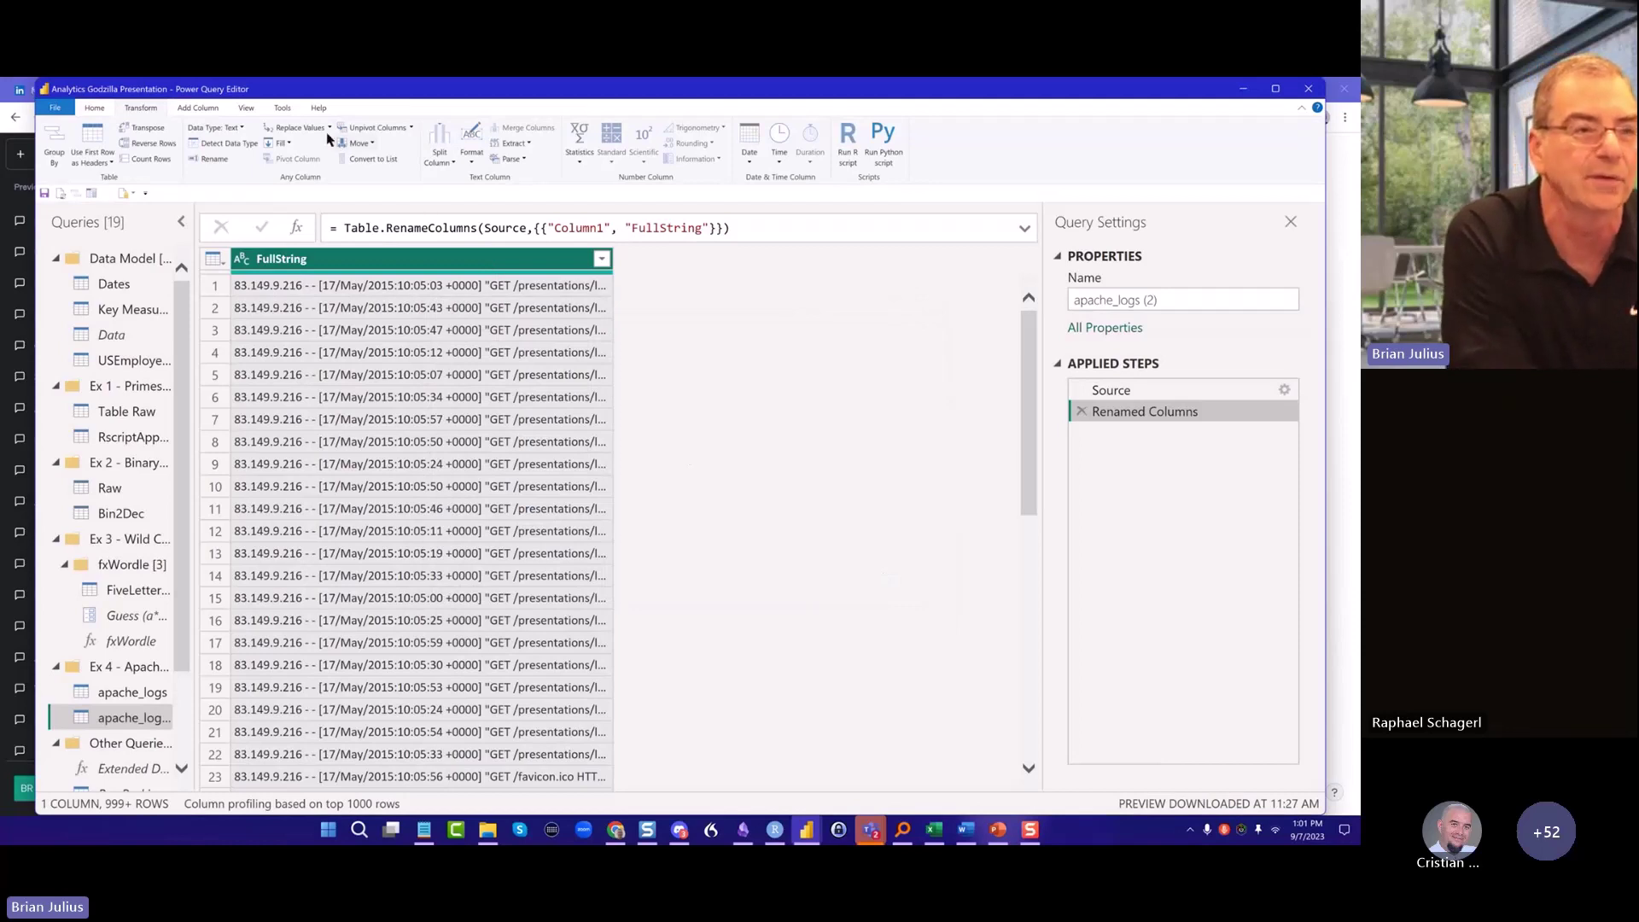
left_click(94, 110)
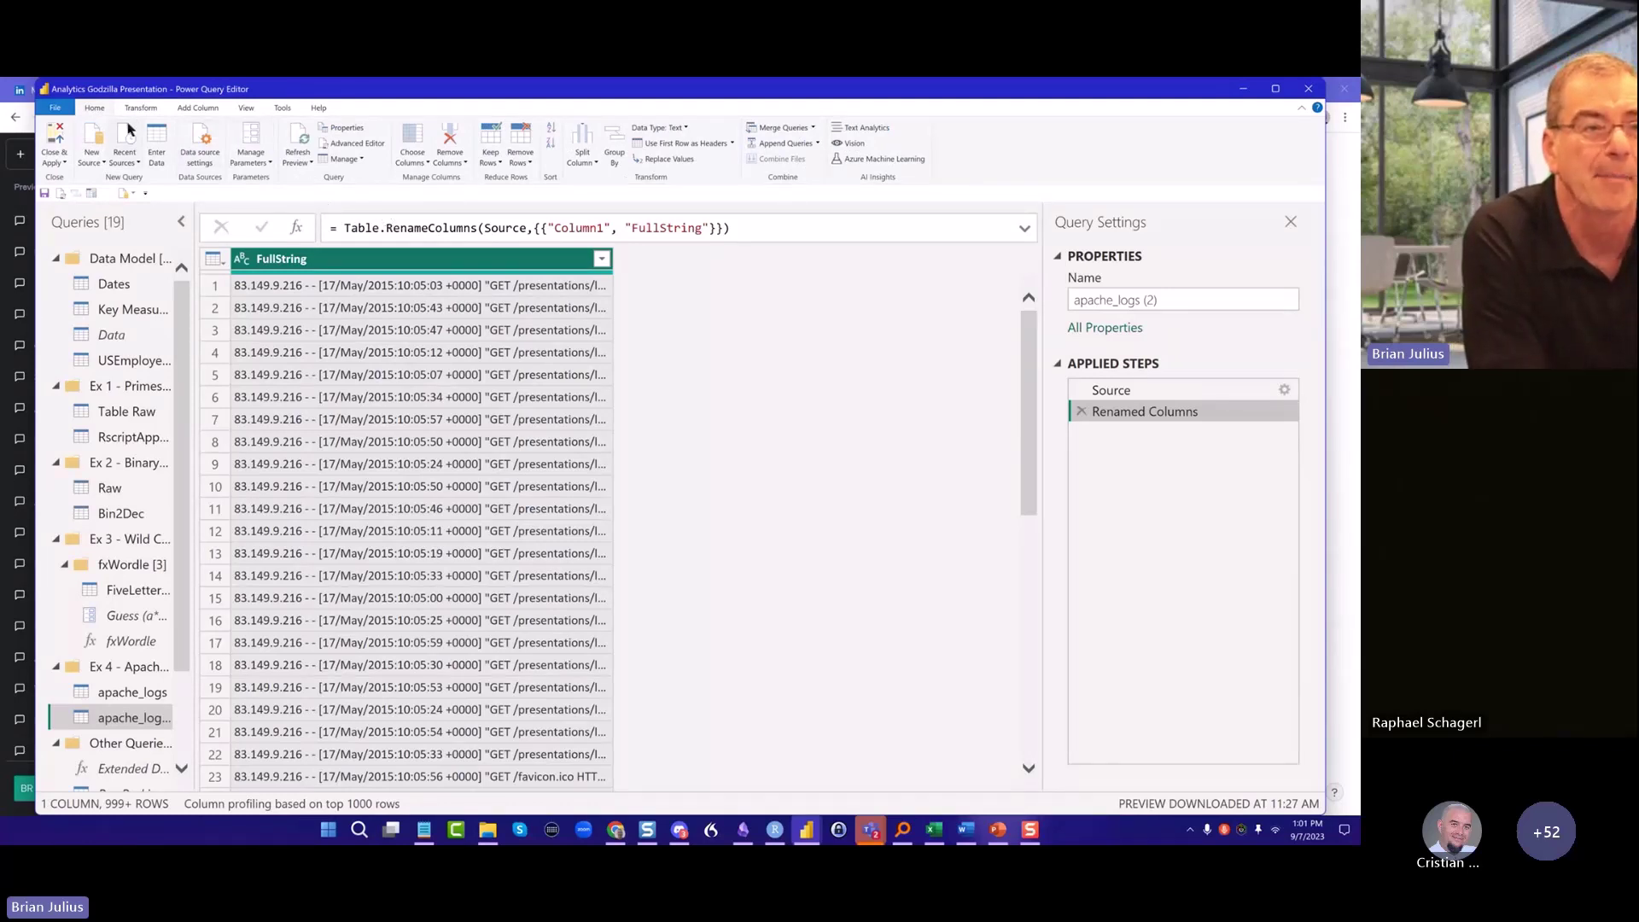
double_click(93, 109)
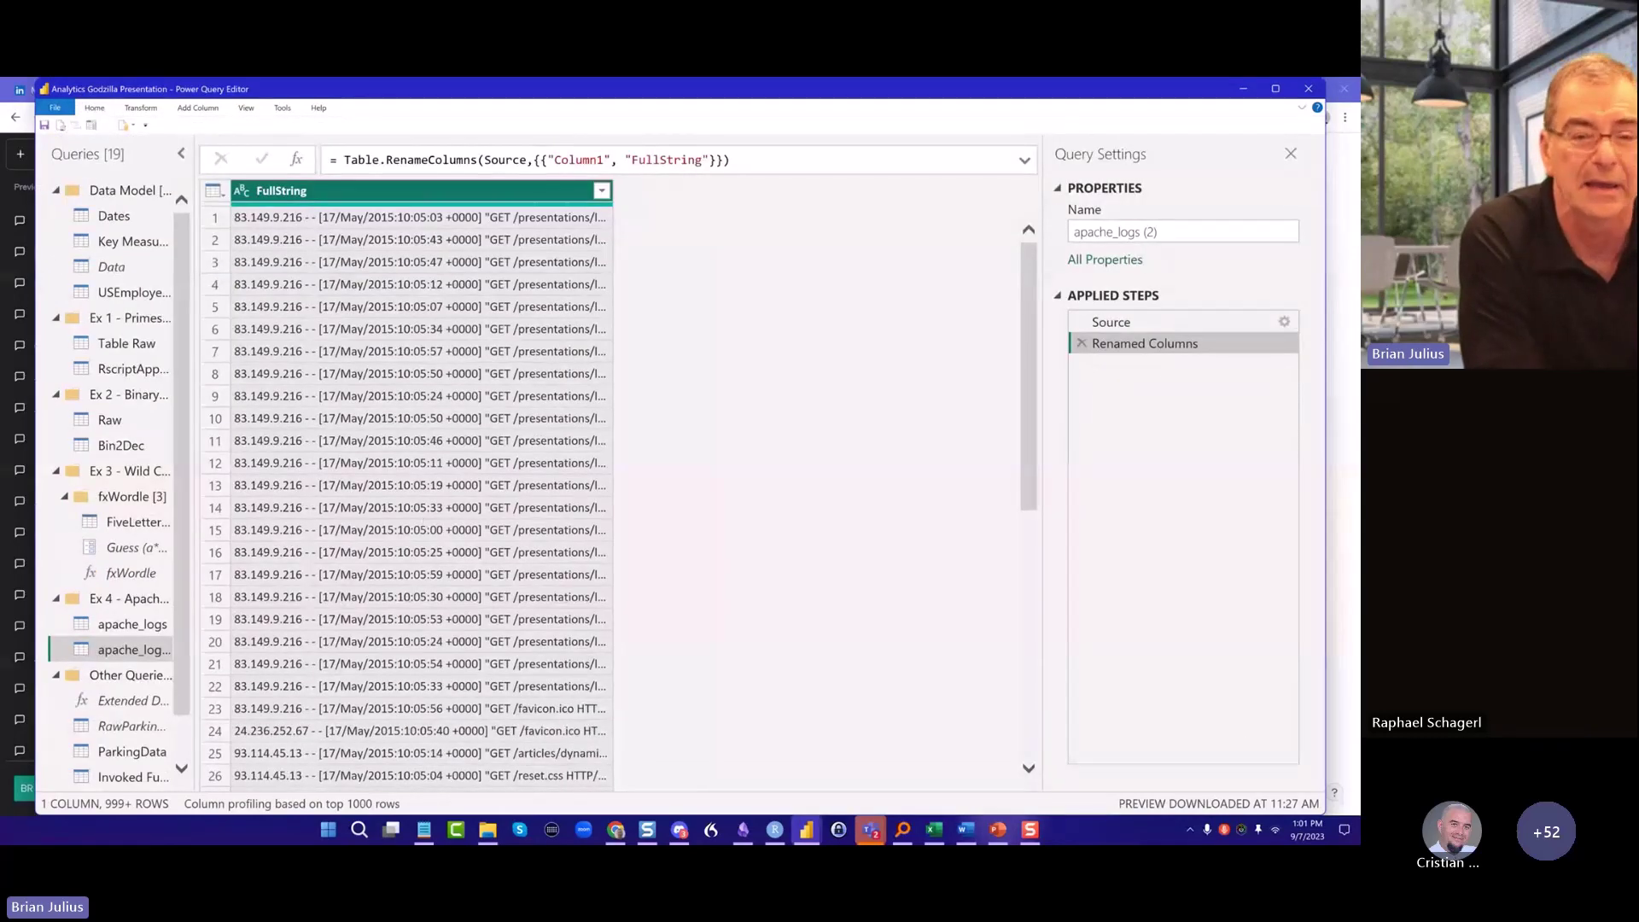
left_click(806, 830)
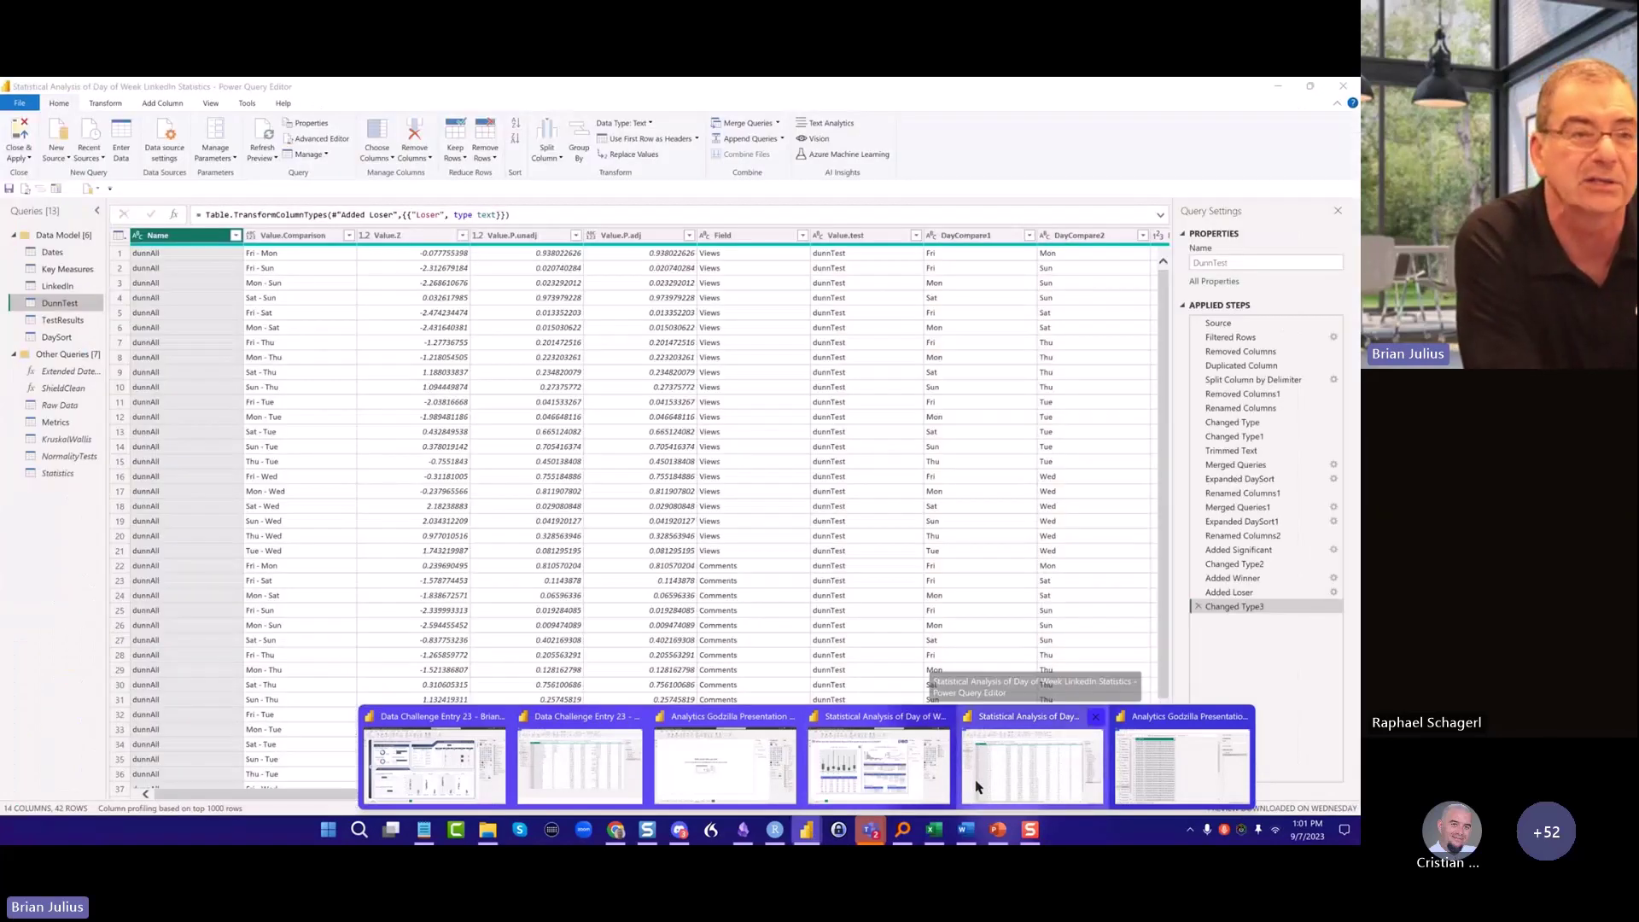
left_click(979, 786)
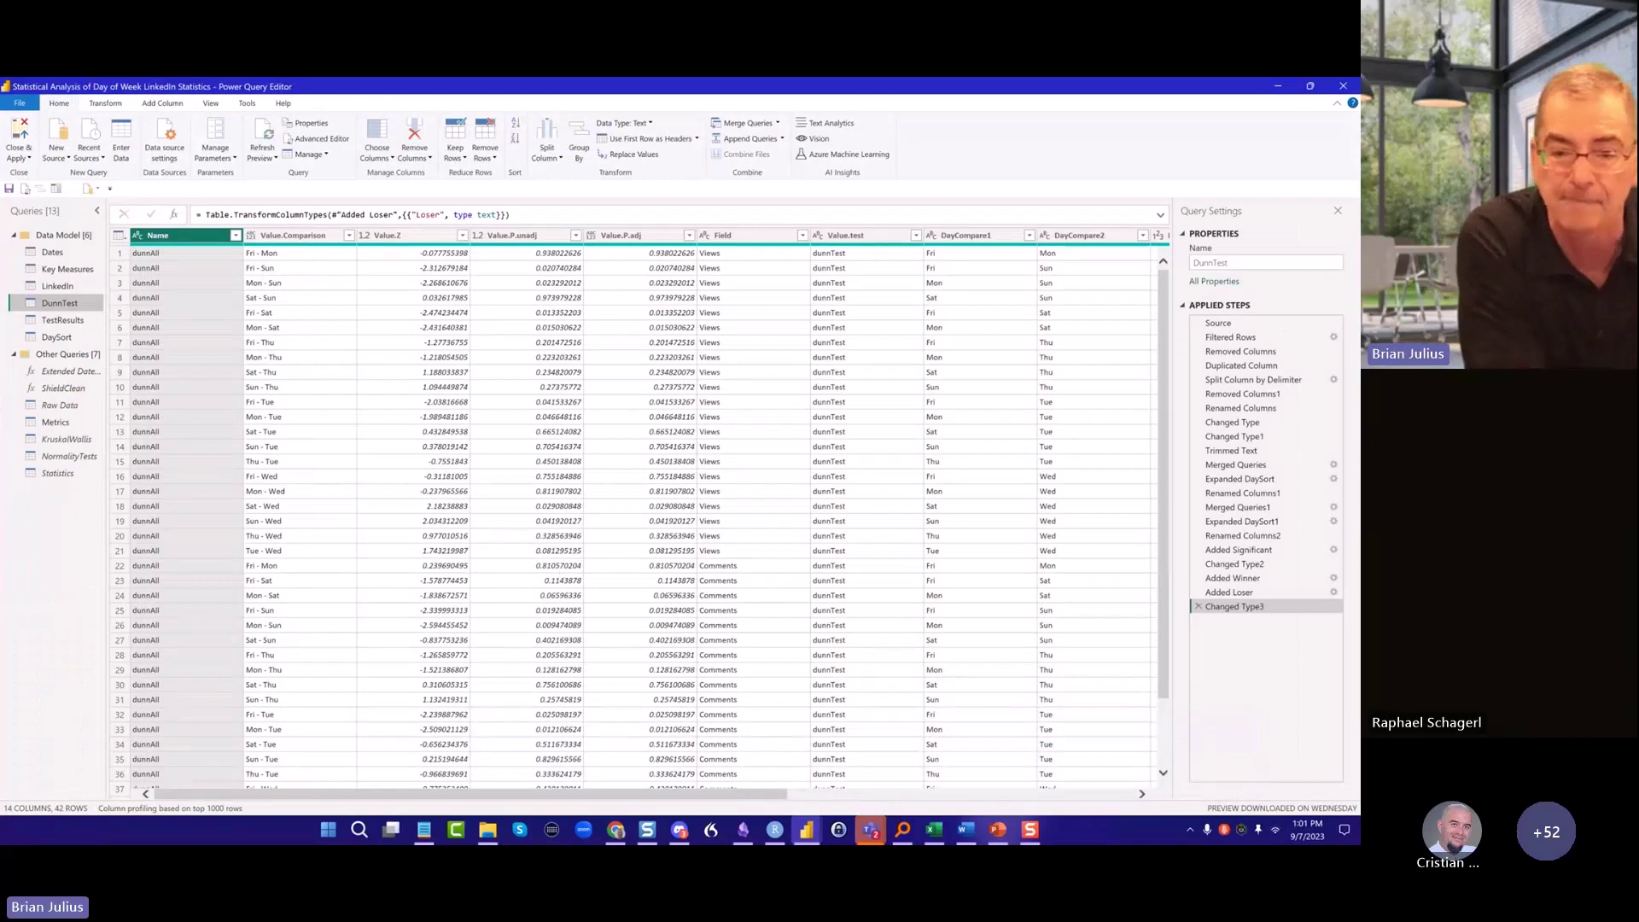
left_click(806, 829)
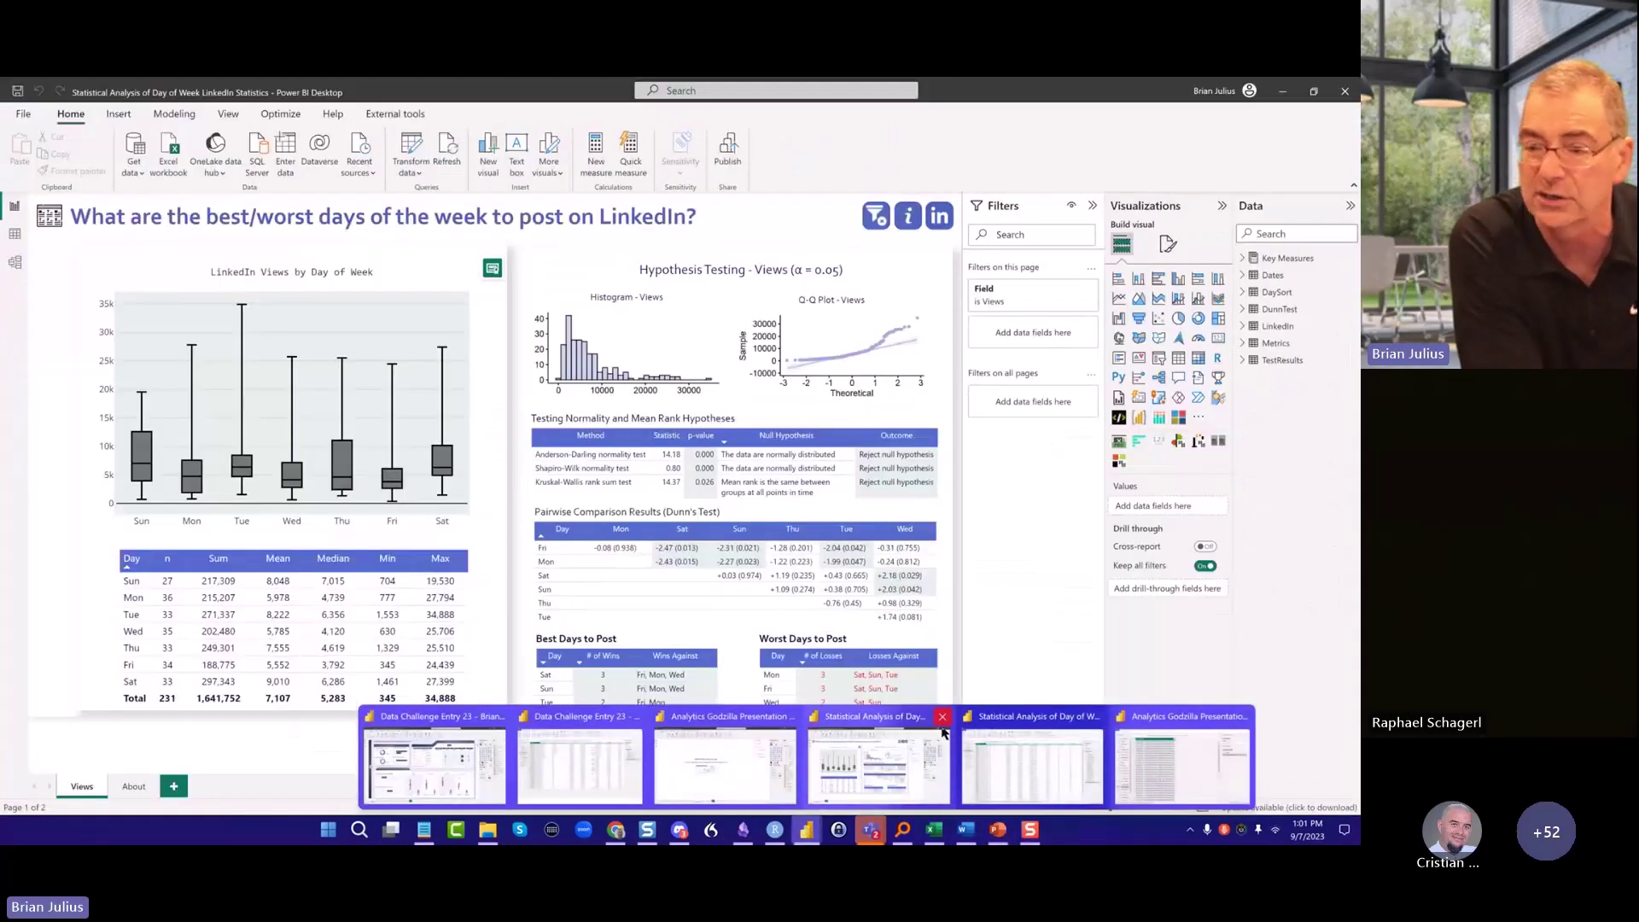
mouse_move(1226, 752)
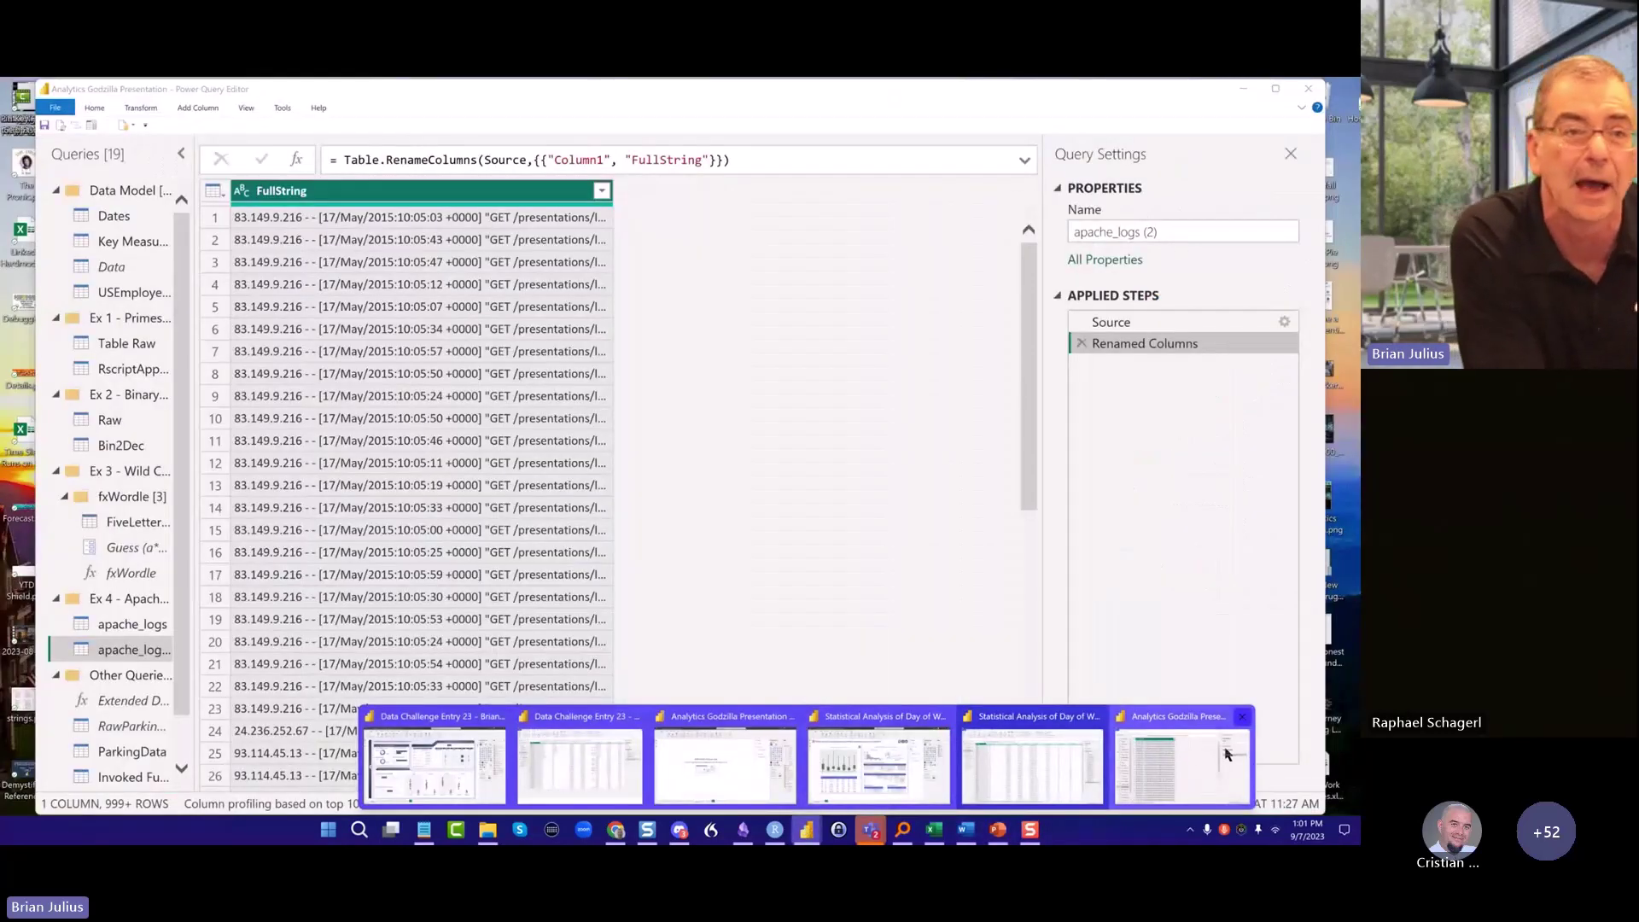
left_click(1226, 752)
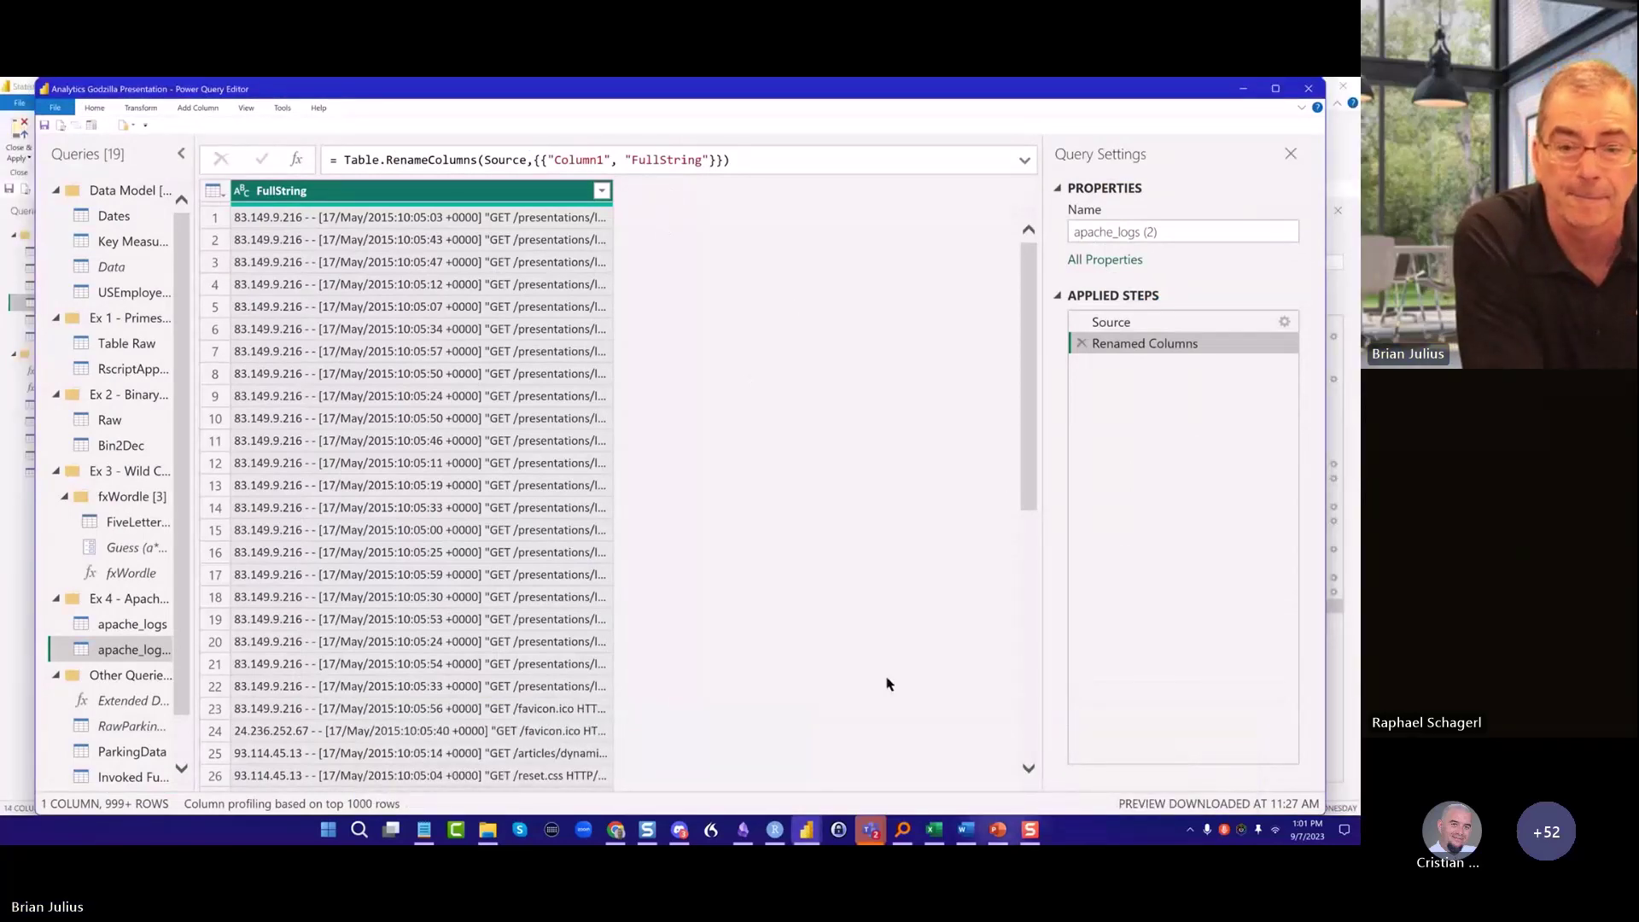
Switch to the Analytics Godzilla Presentation report in Power BI Desktop and launch the Bravo external tool
mouse_move(806, 832)
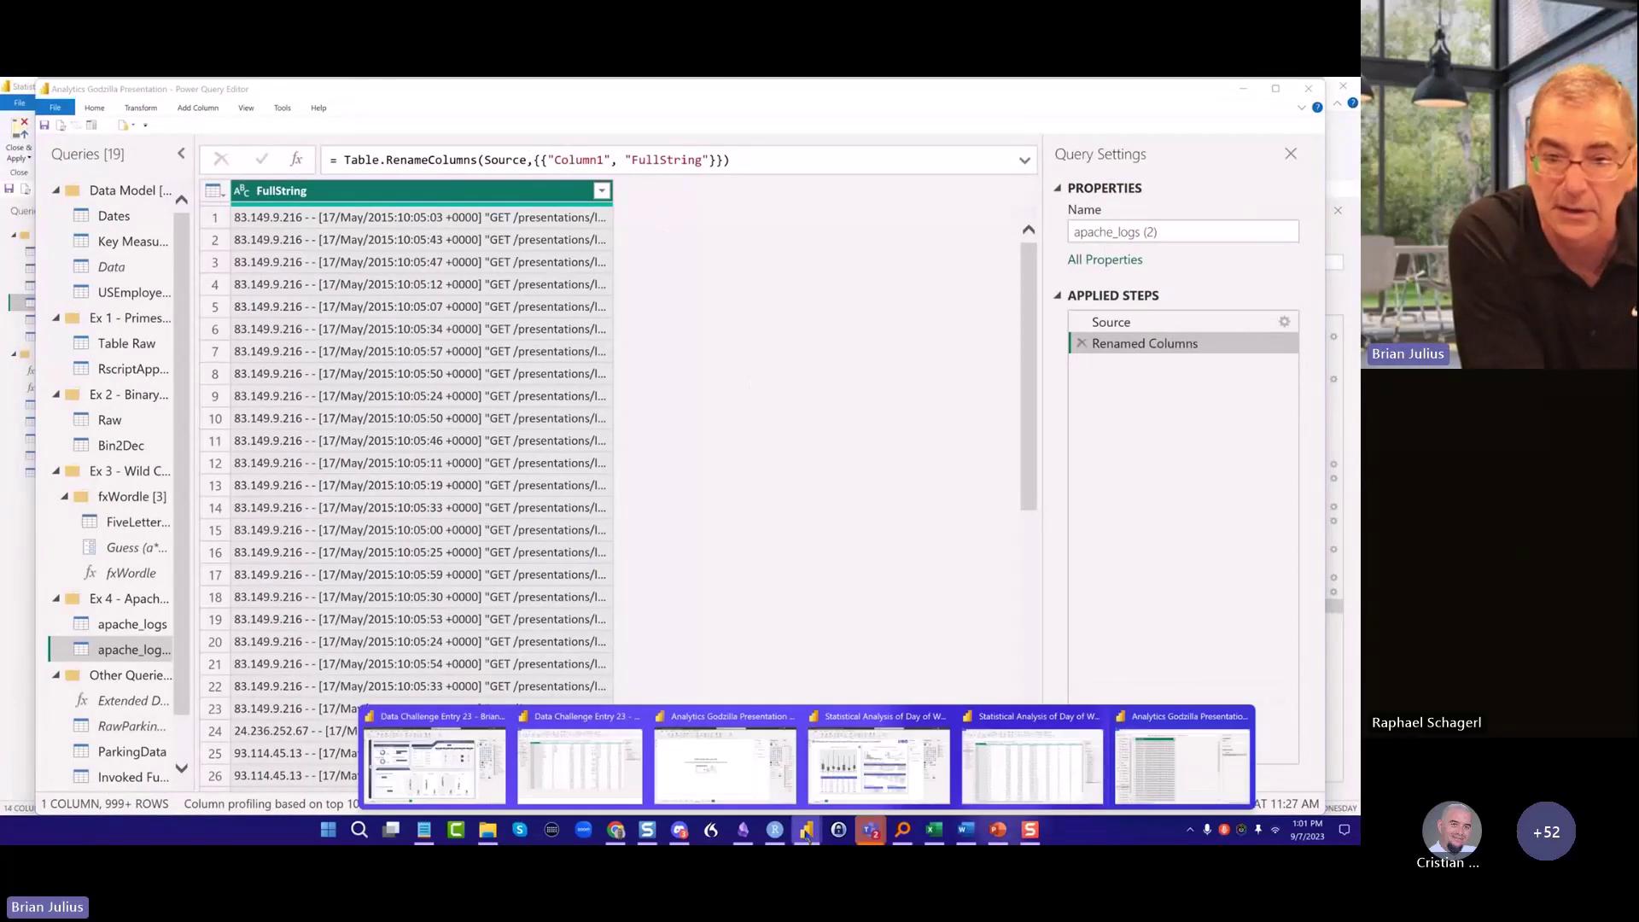
mouse_move(851, 807)
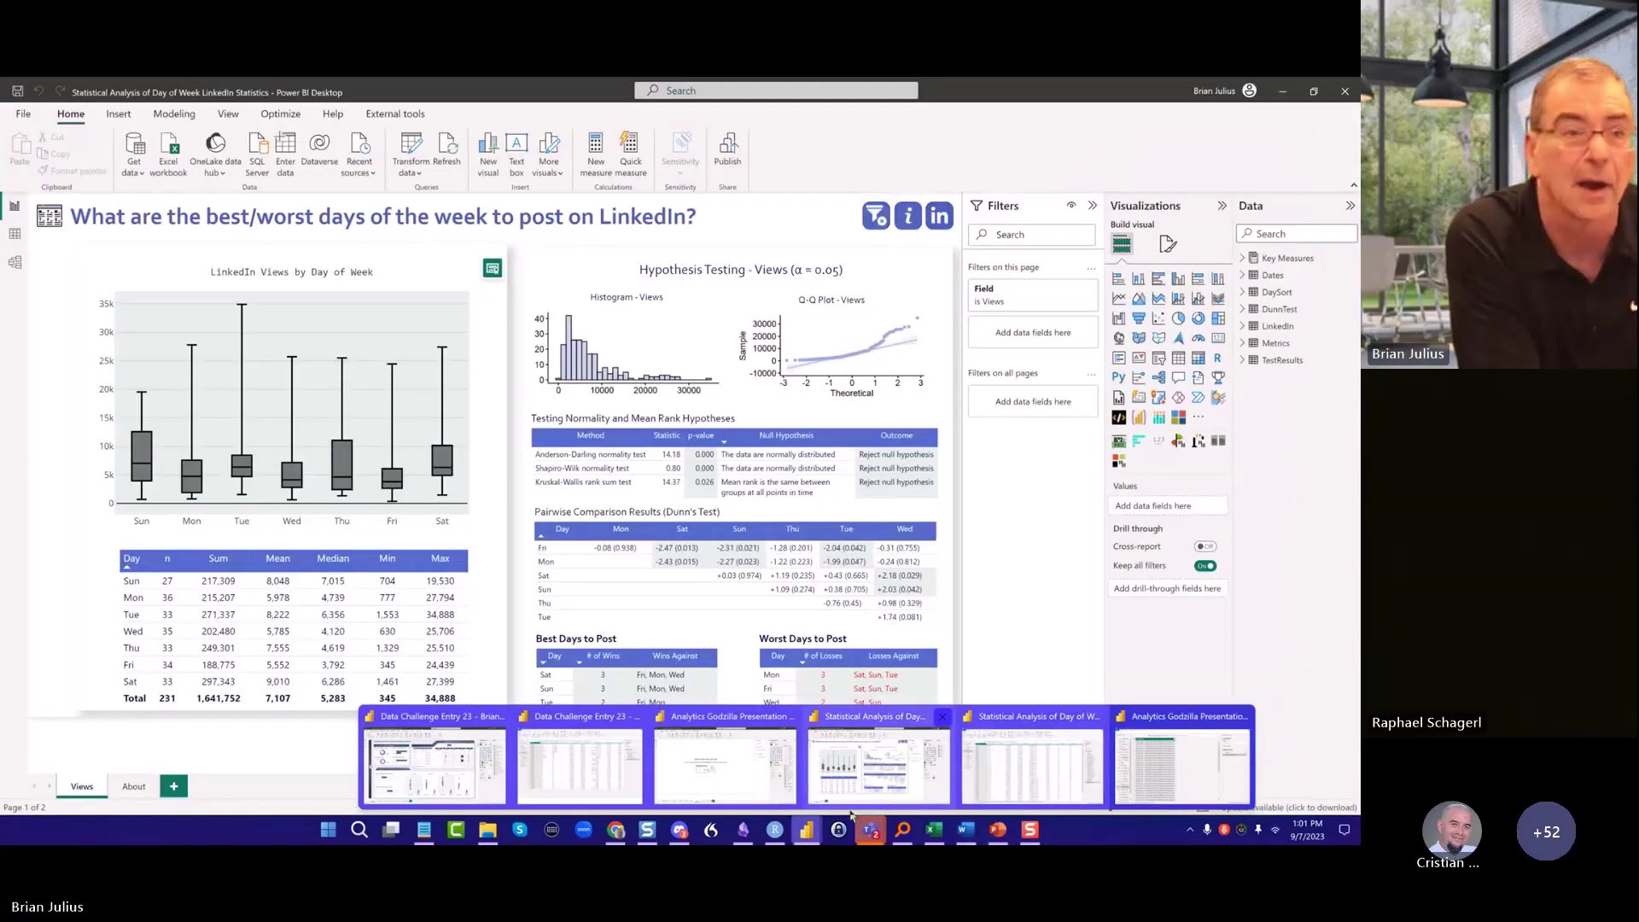
left_click(725, 762)
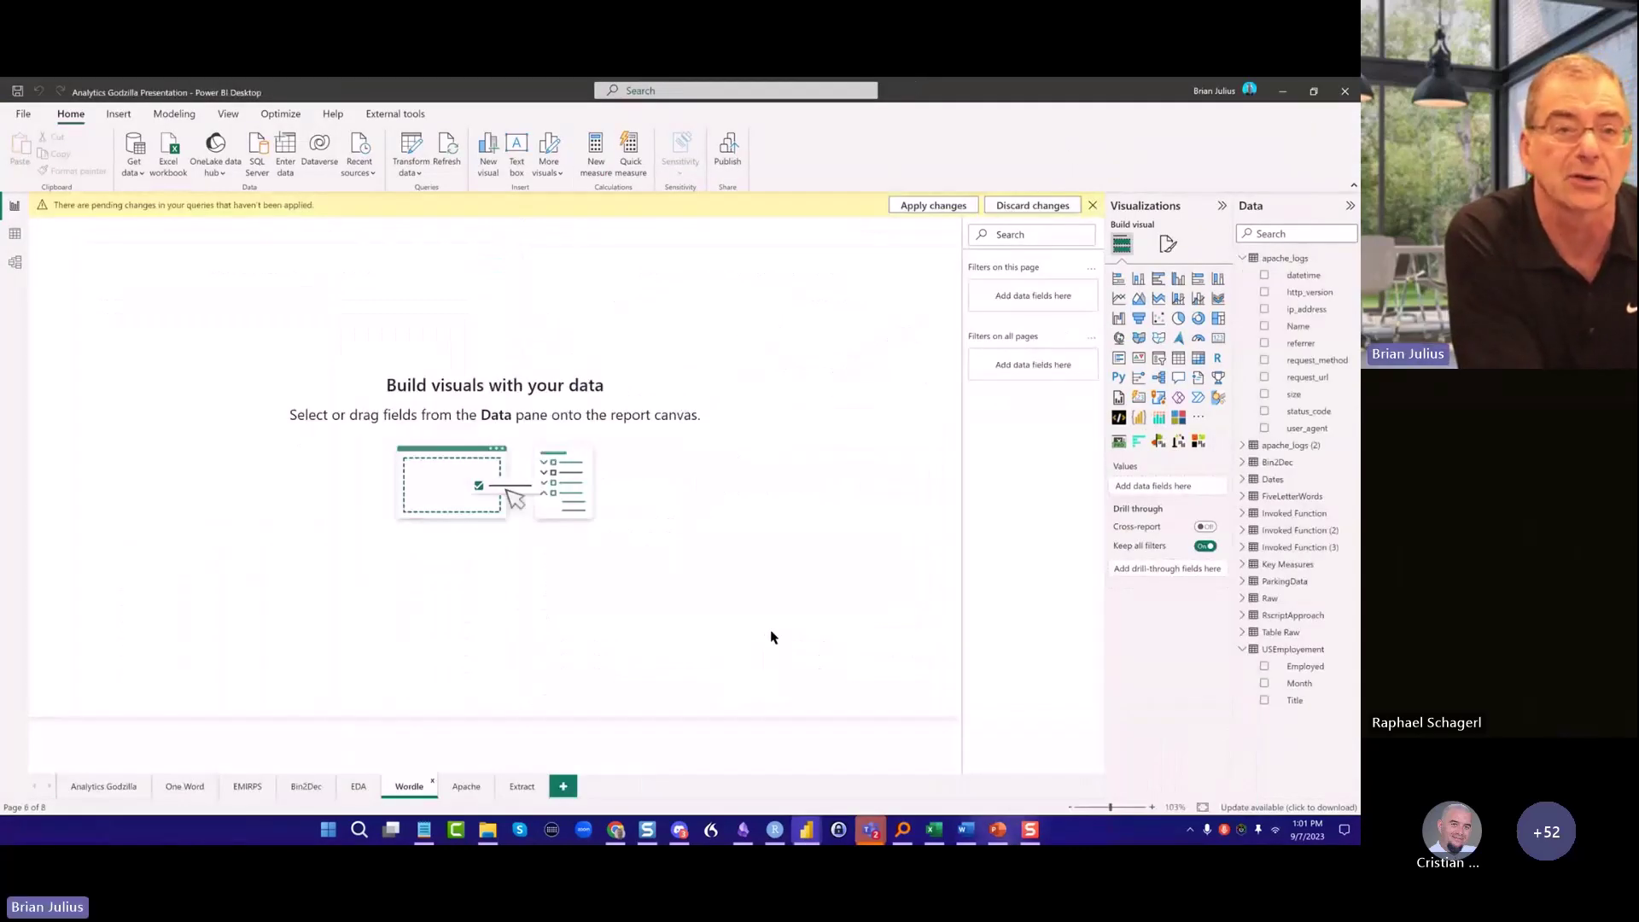
left_click(395, 113)
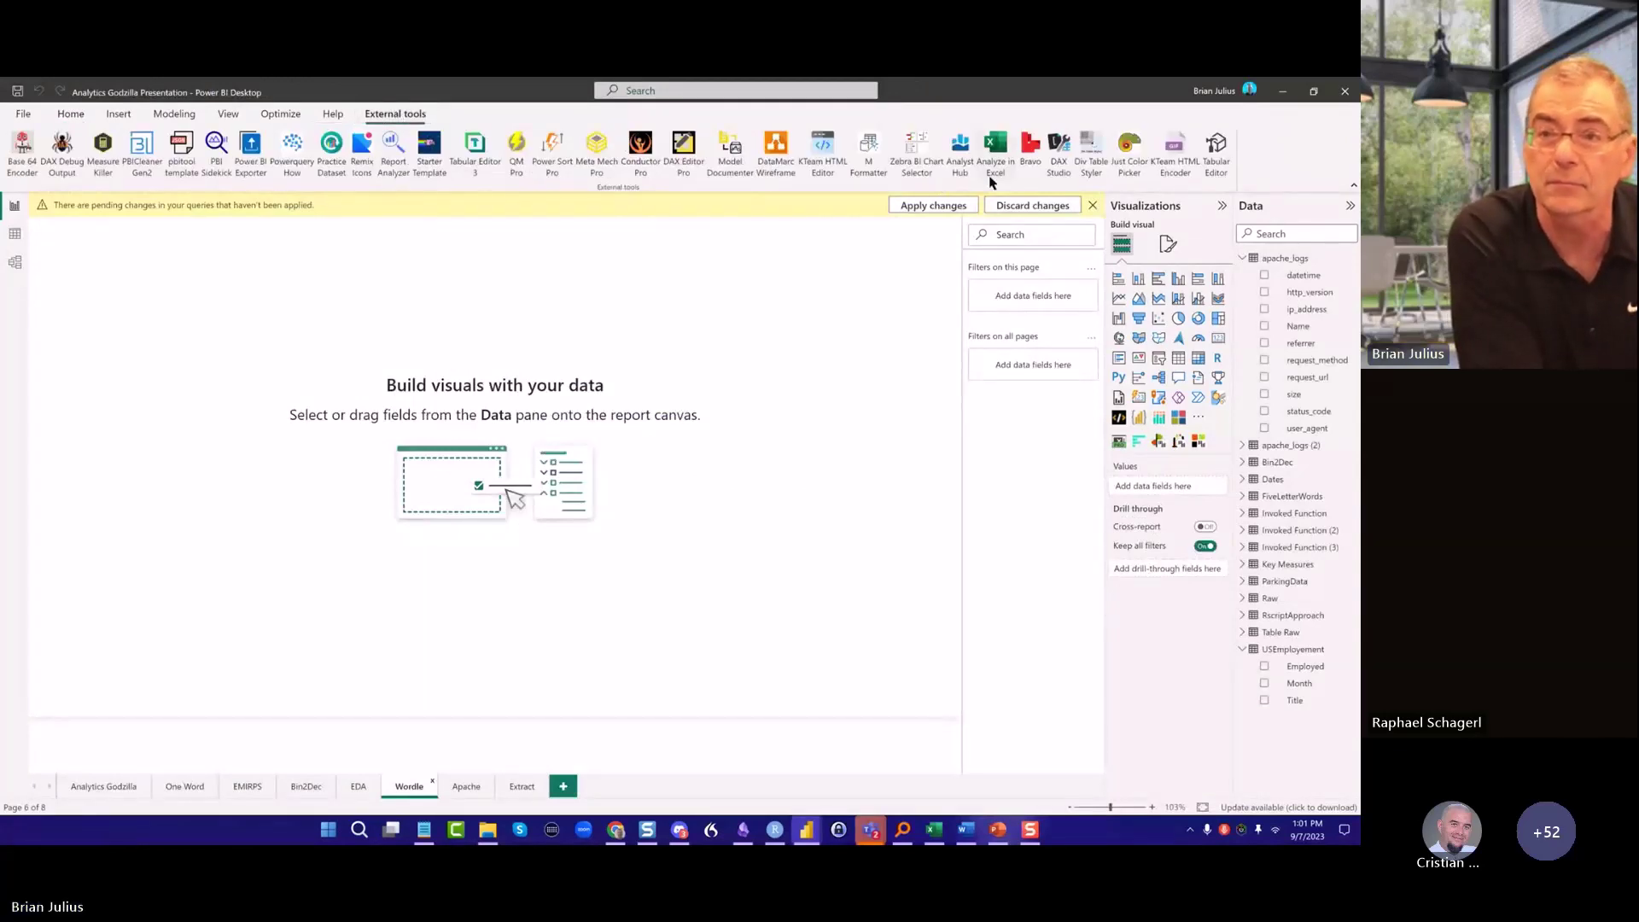
left_click(1034, 171)
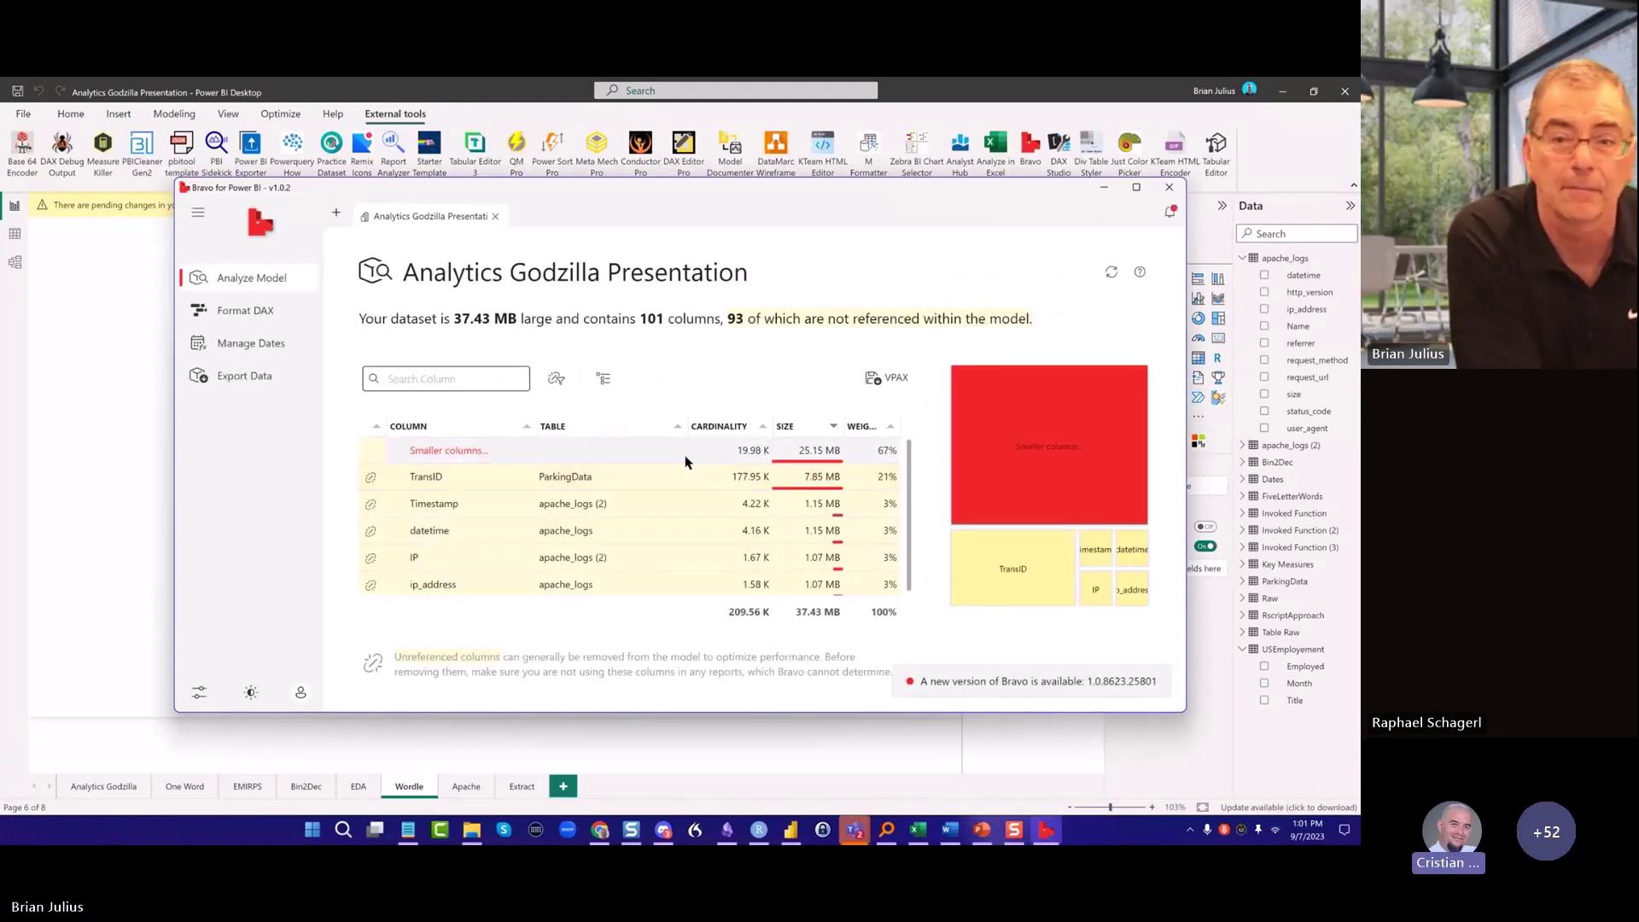
In Bravo's data export, select the apache_logs (2) table, view the available export formats, and minimize Bravo
left_click(263, 375)
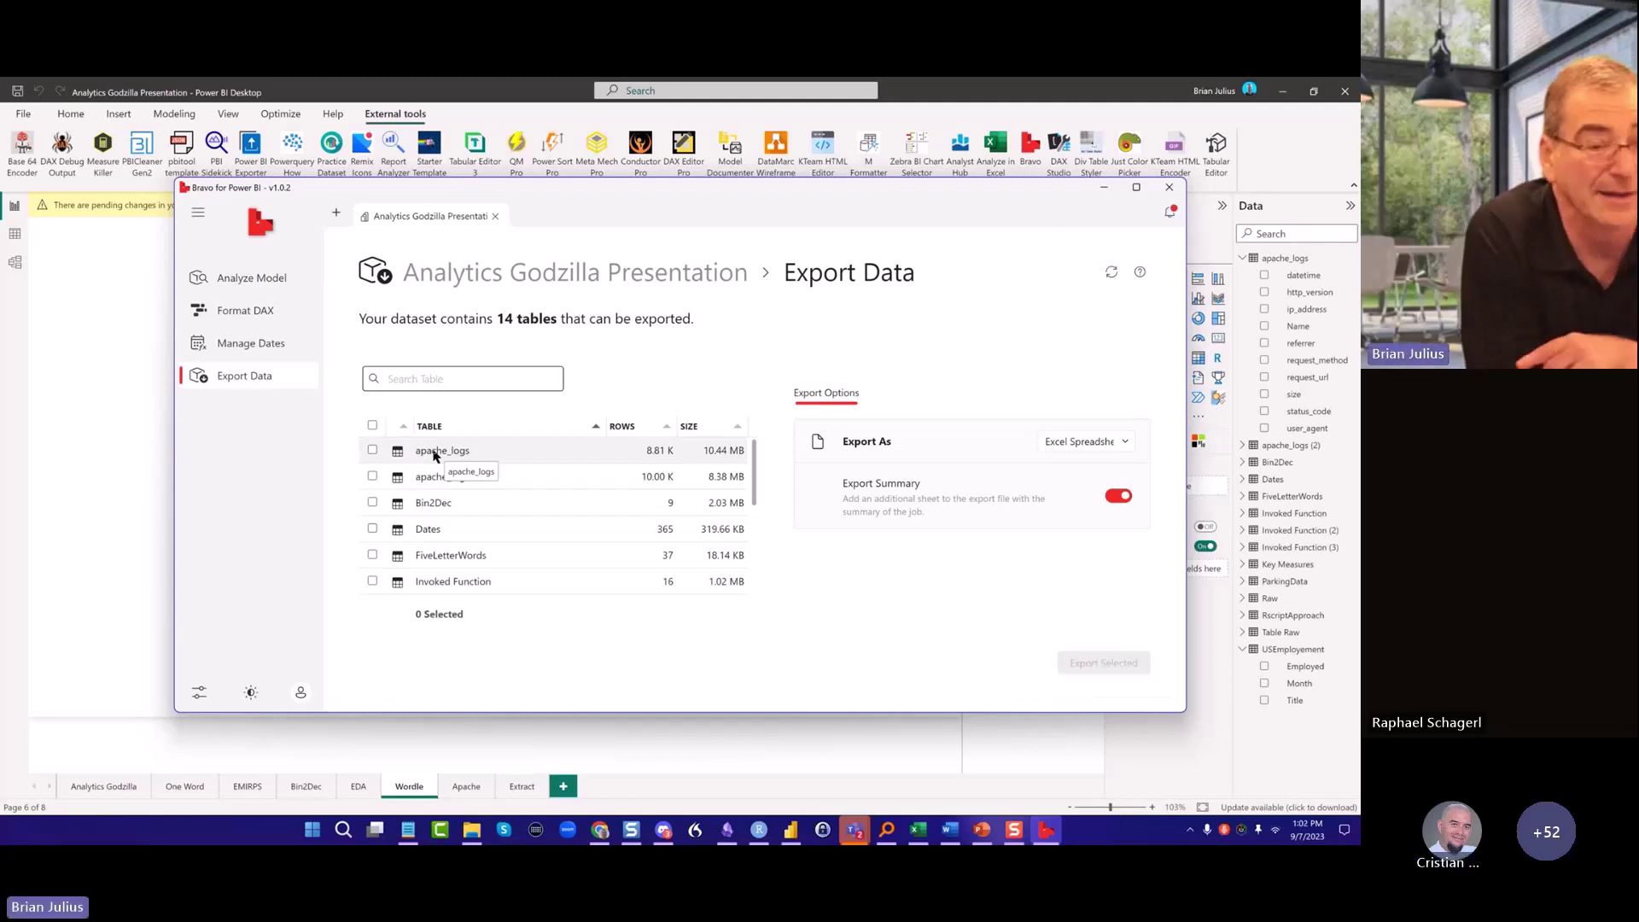
left_click(374, 478)
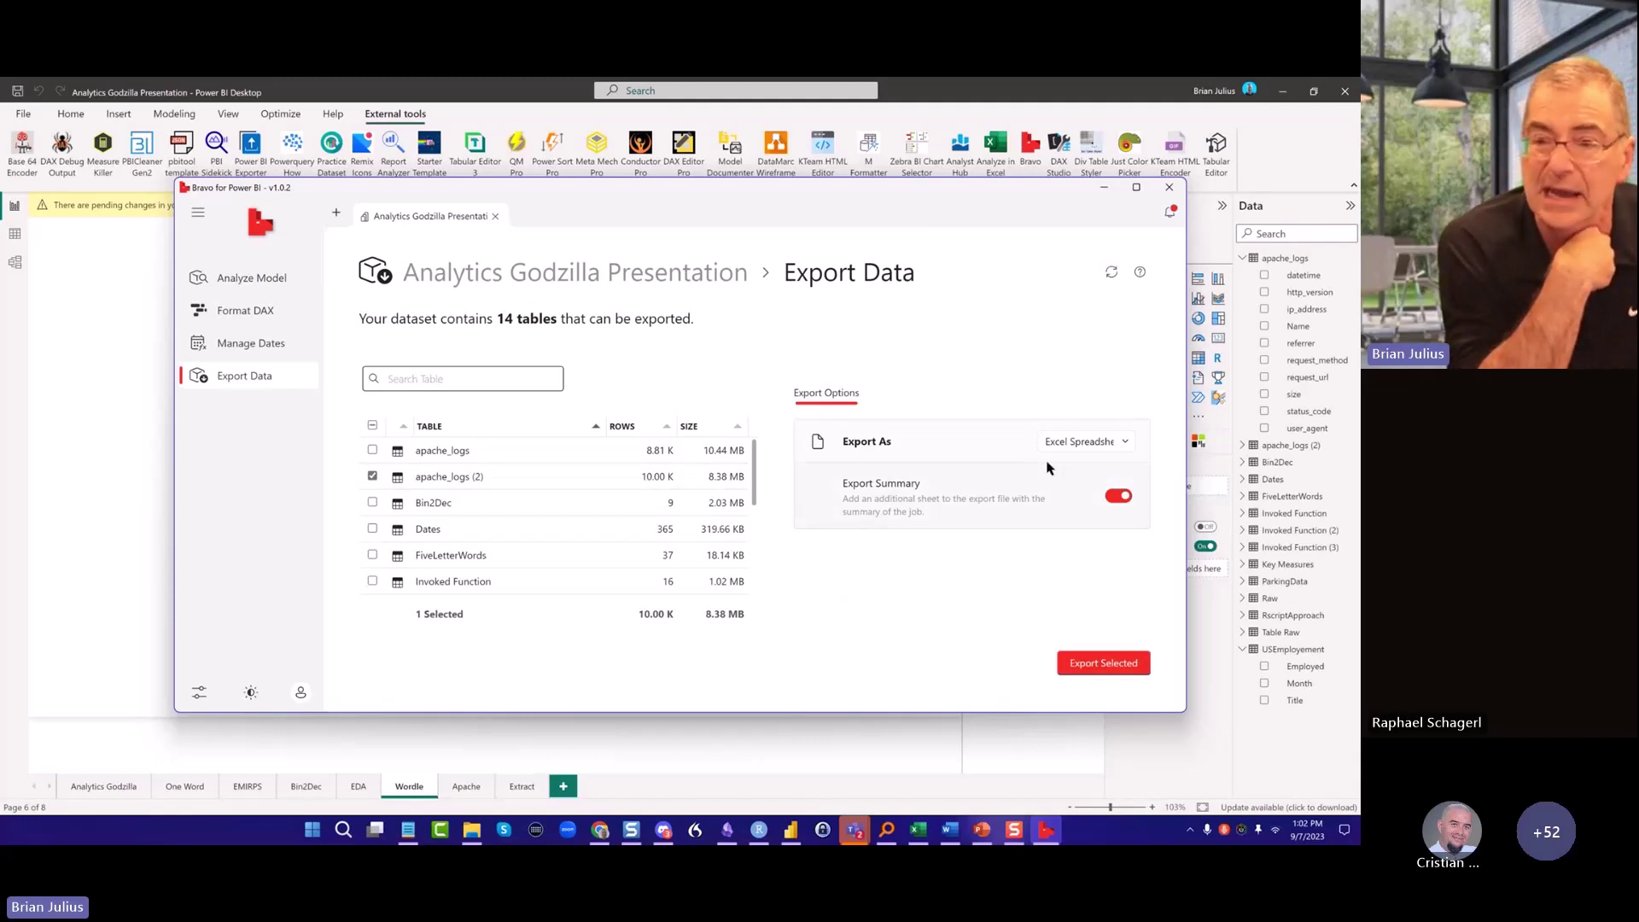
left_click(1127, 448)
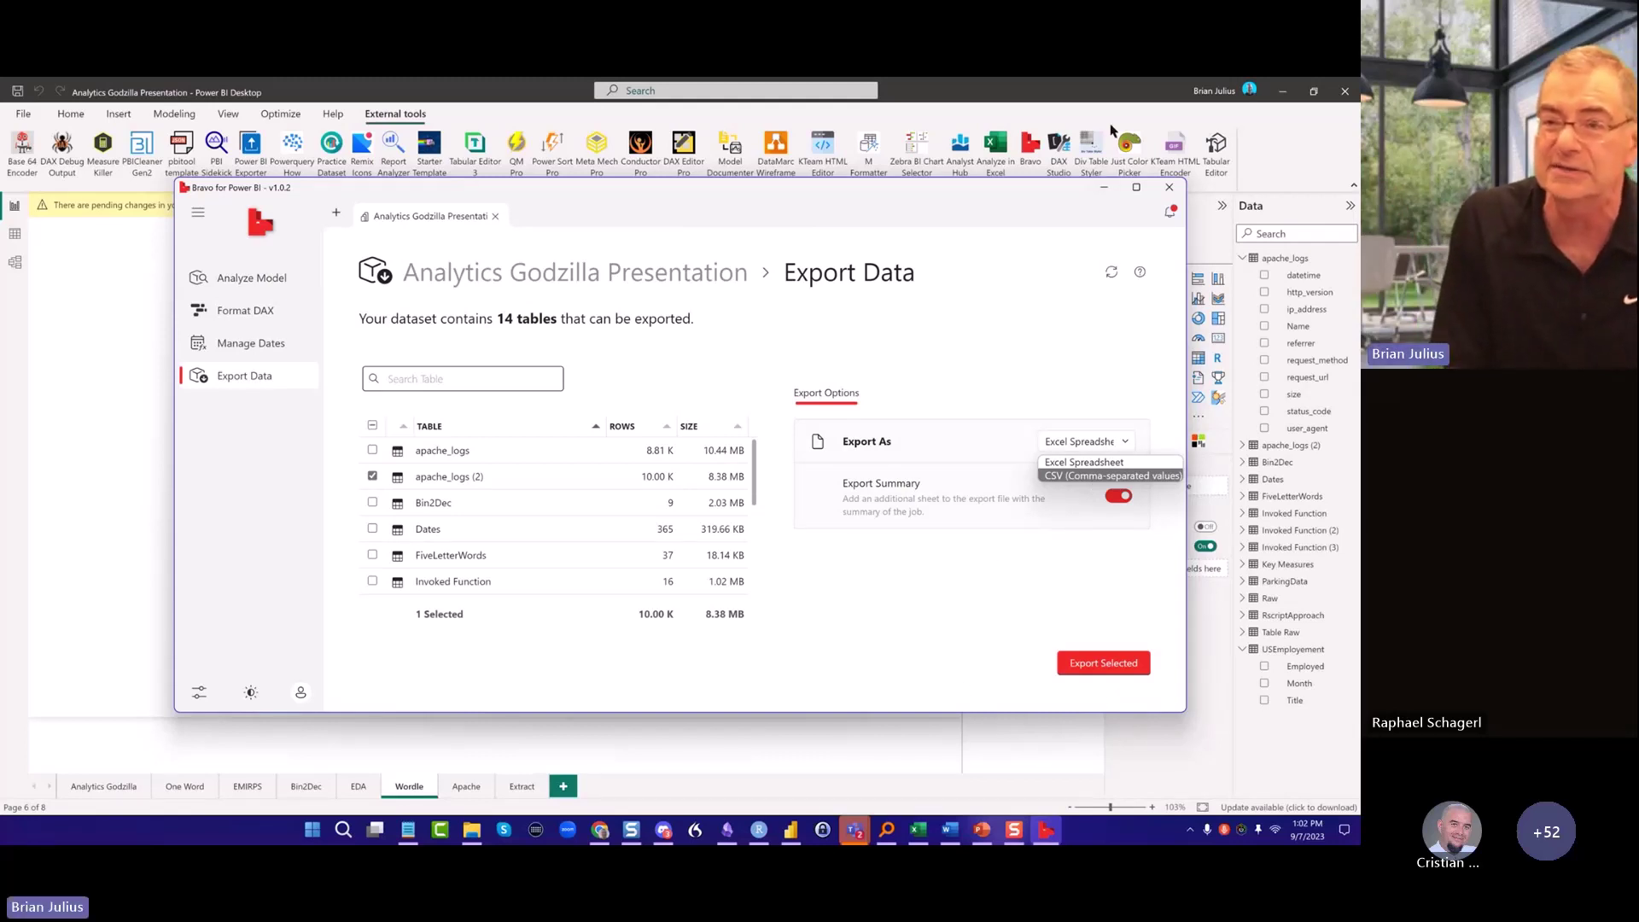
left_click(1103, 189)
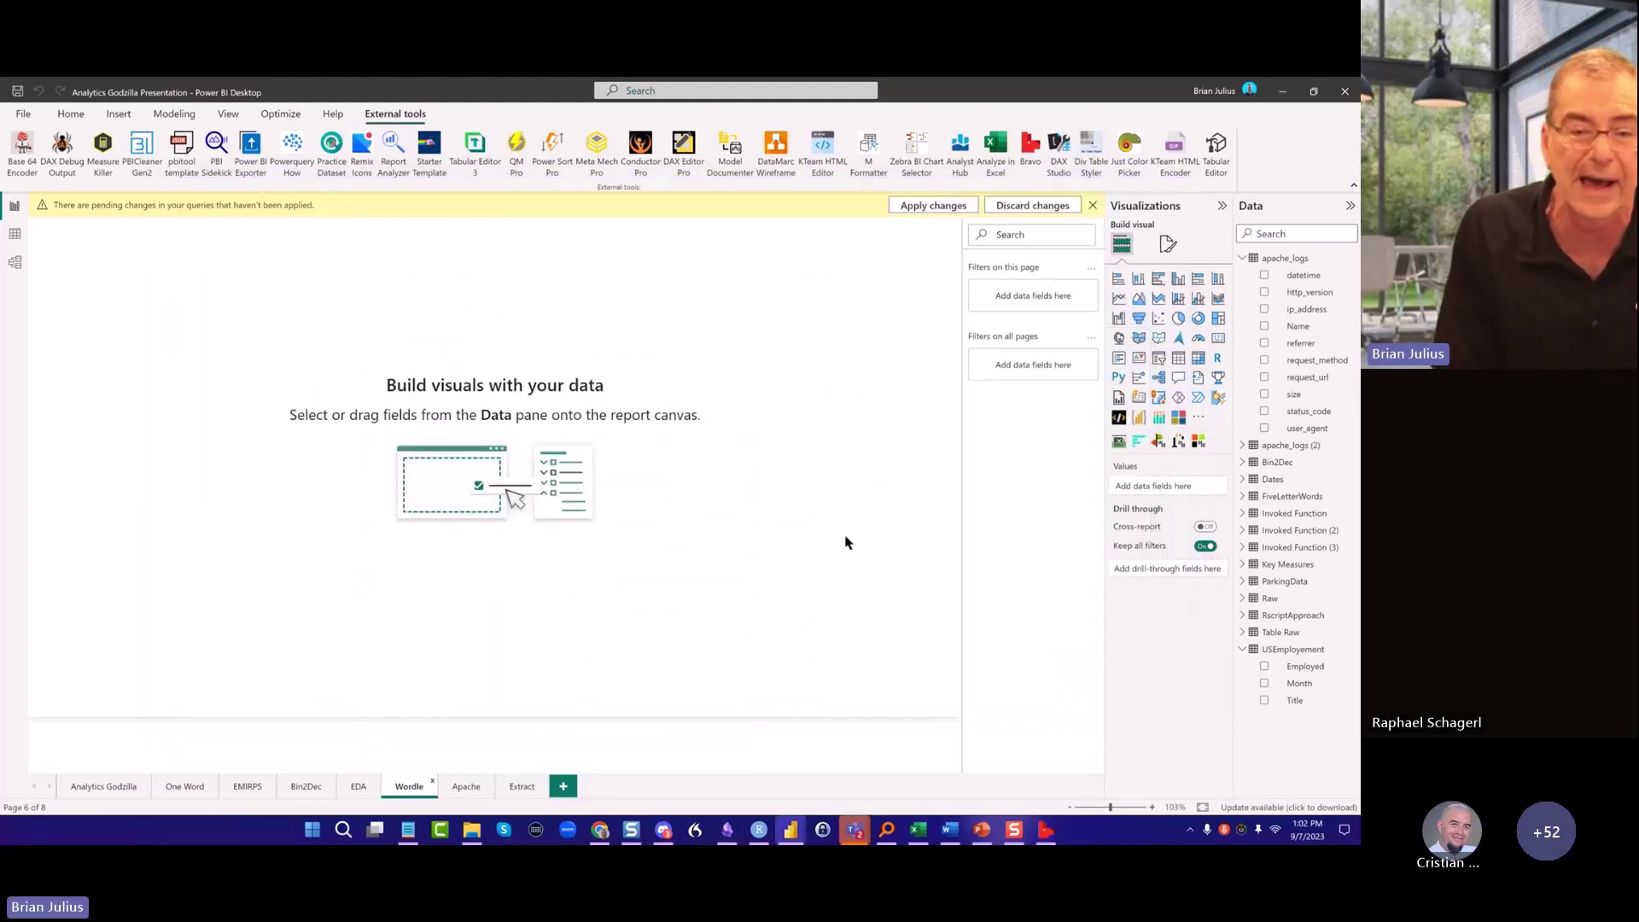
Switch to ChatGPT in Chrome and choose GPT-4 with Advanced Data Analysis for the new chat
left_click(607, 830)
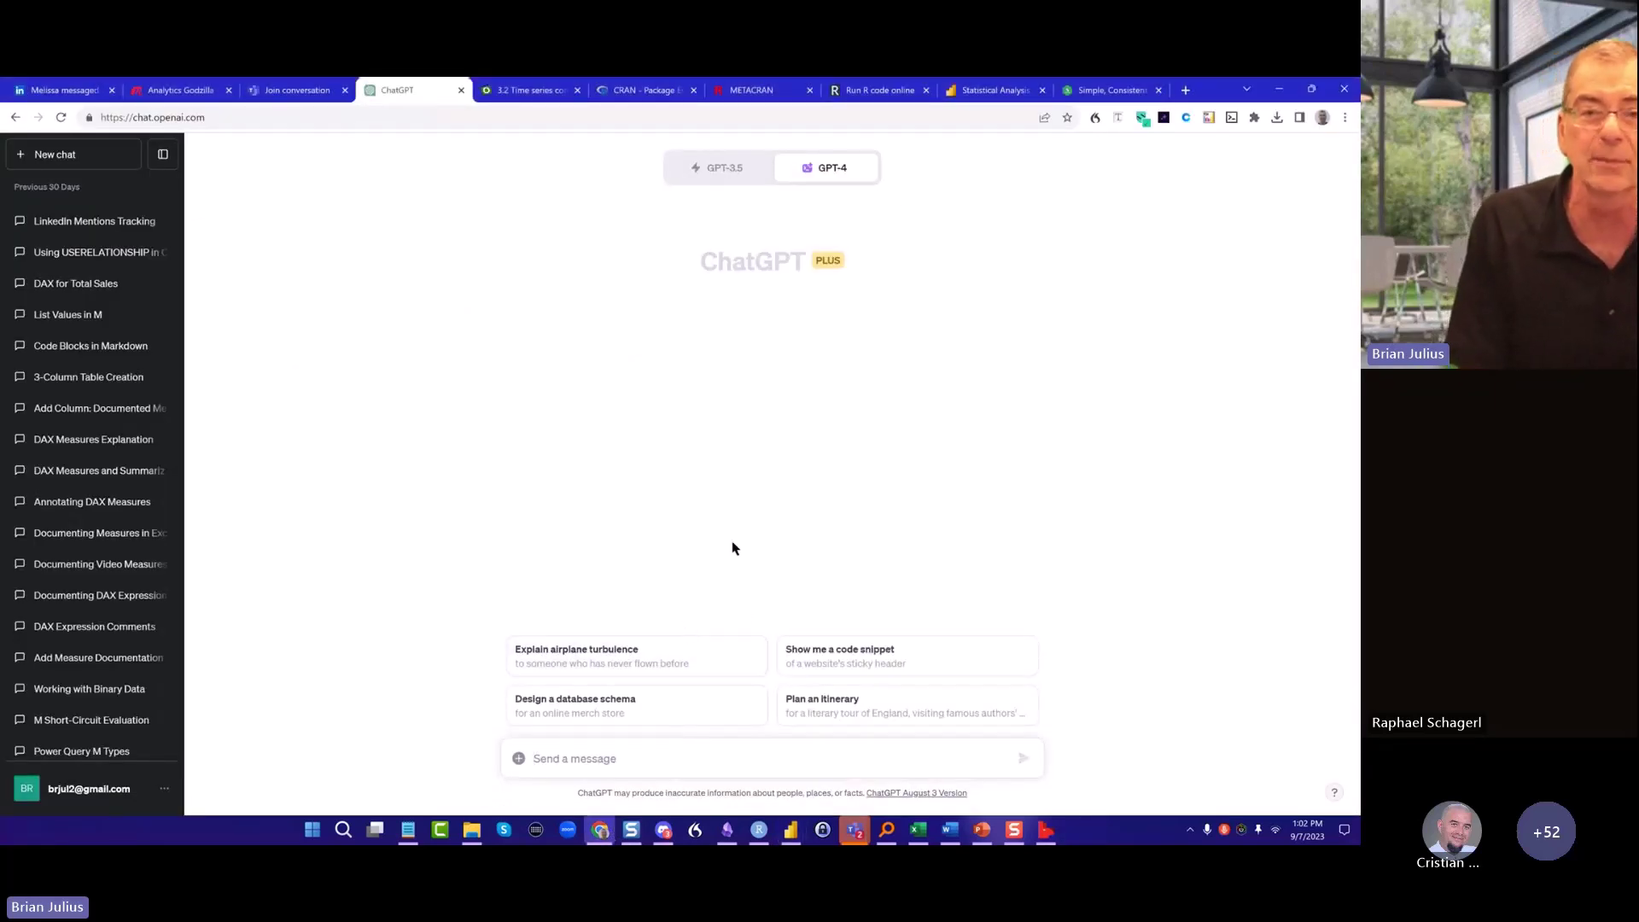
mouse_move(851, 157)
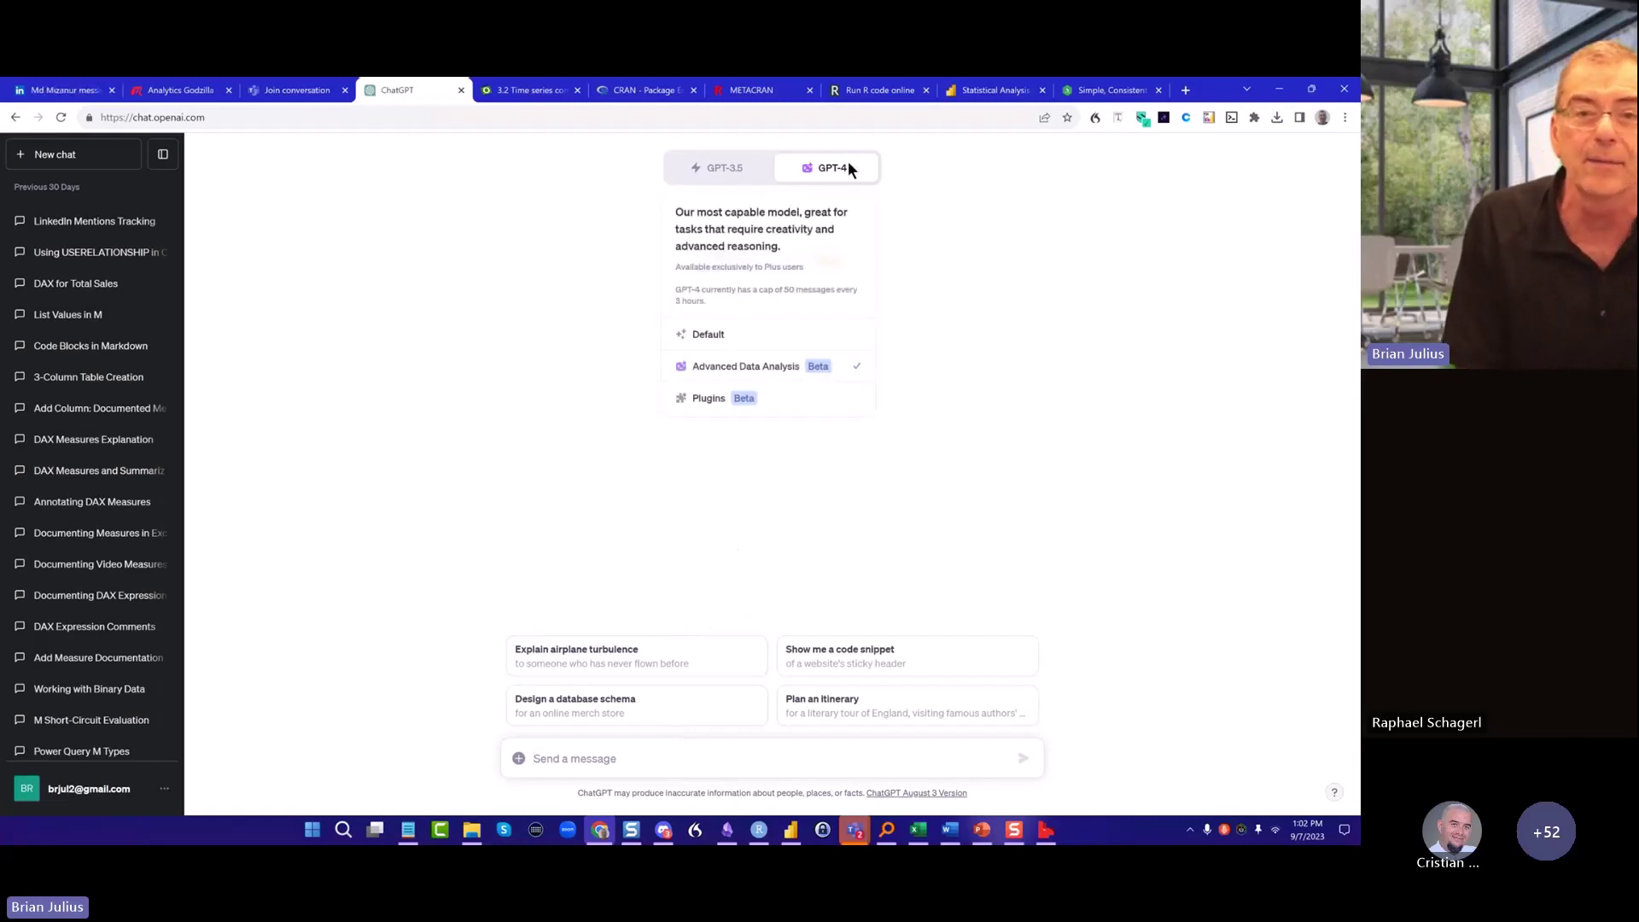
left_click(725, 365)
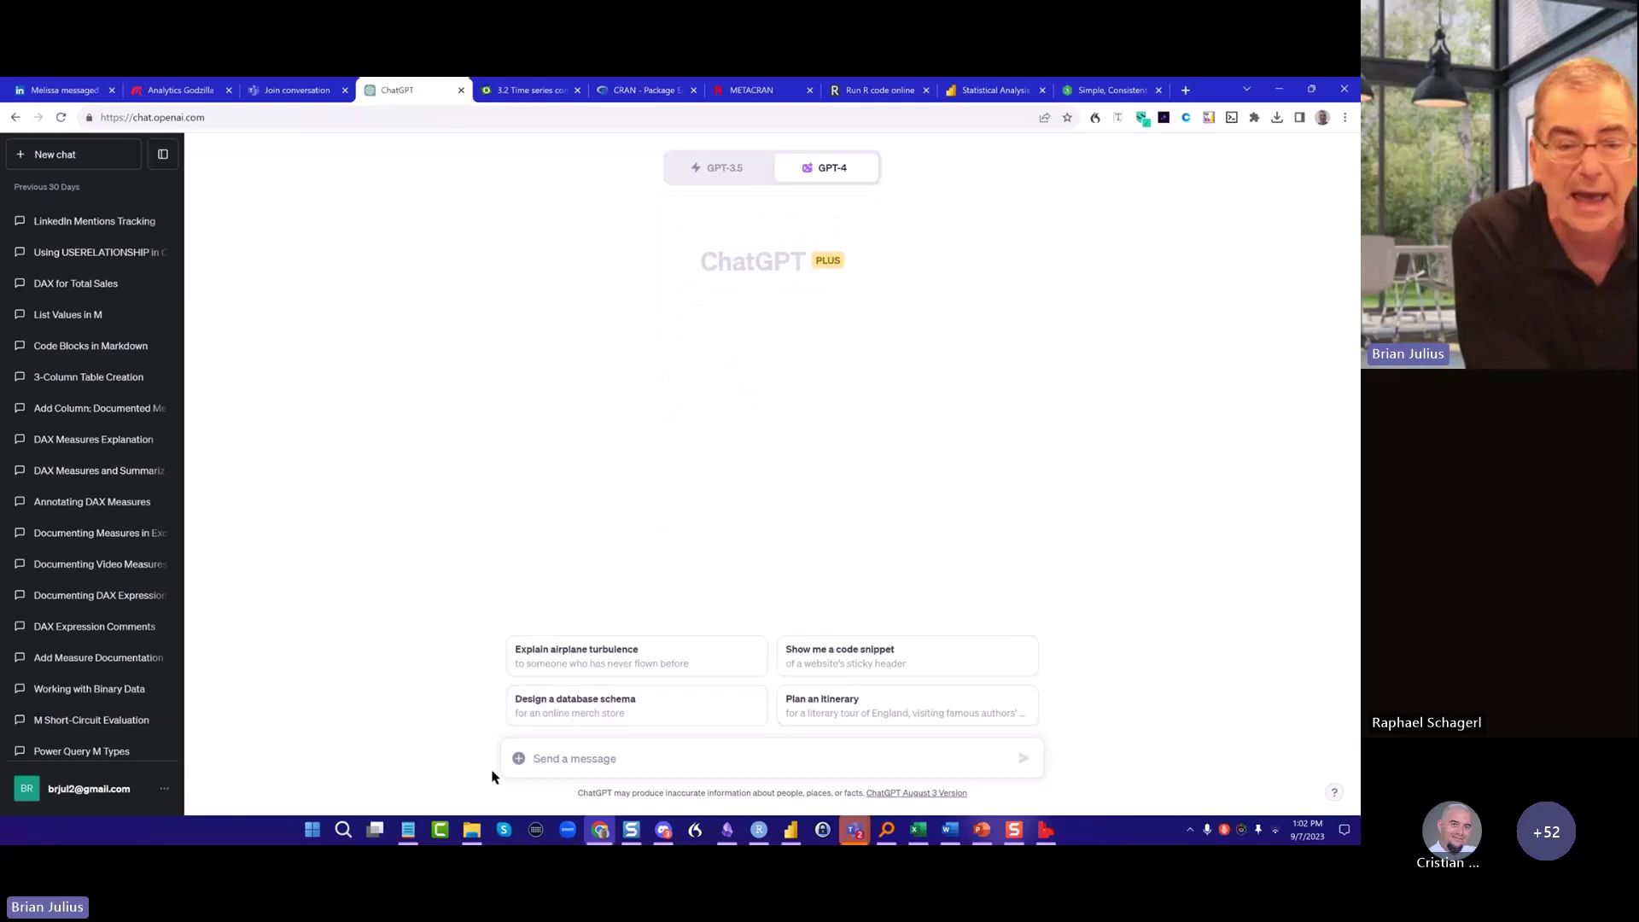
Attach apache_logs.csv from the Analytics Godzilla folder to the new chat message
left_click(519, 759)
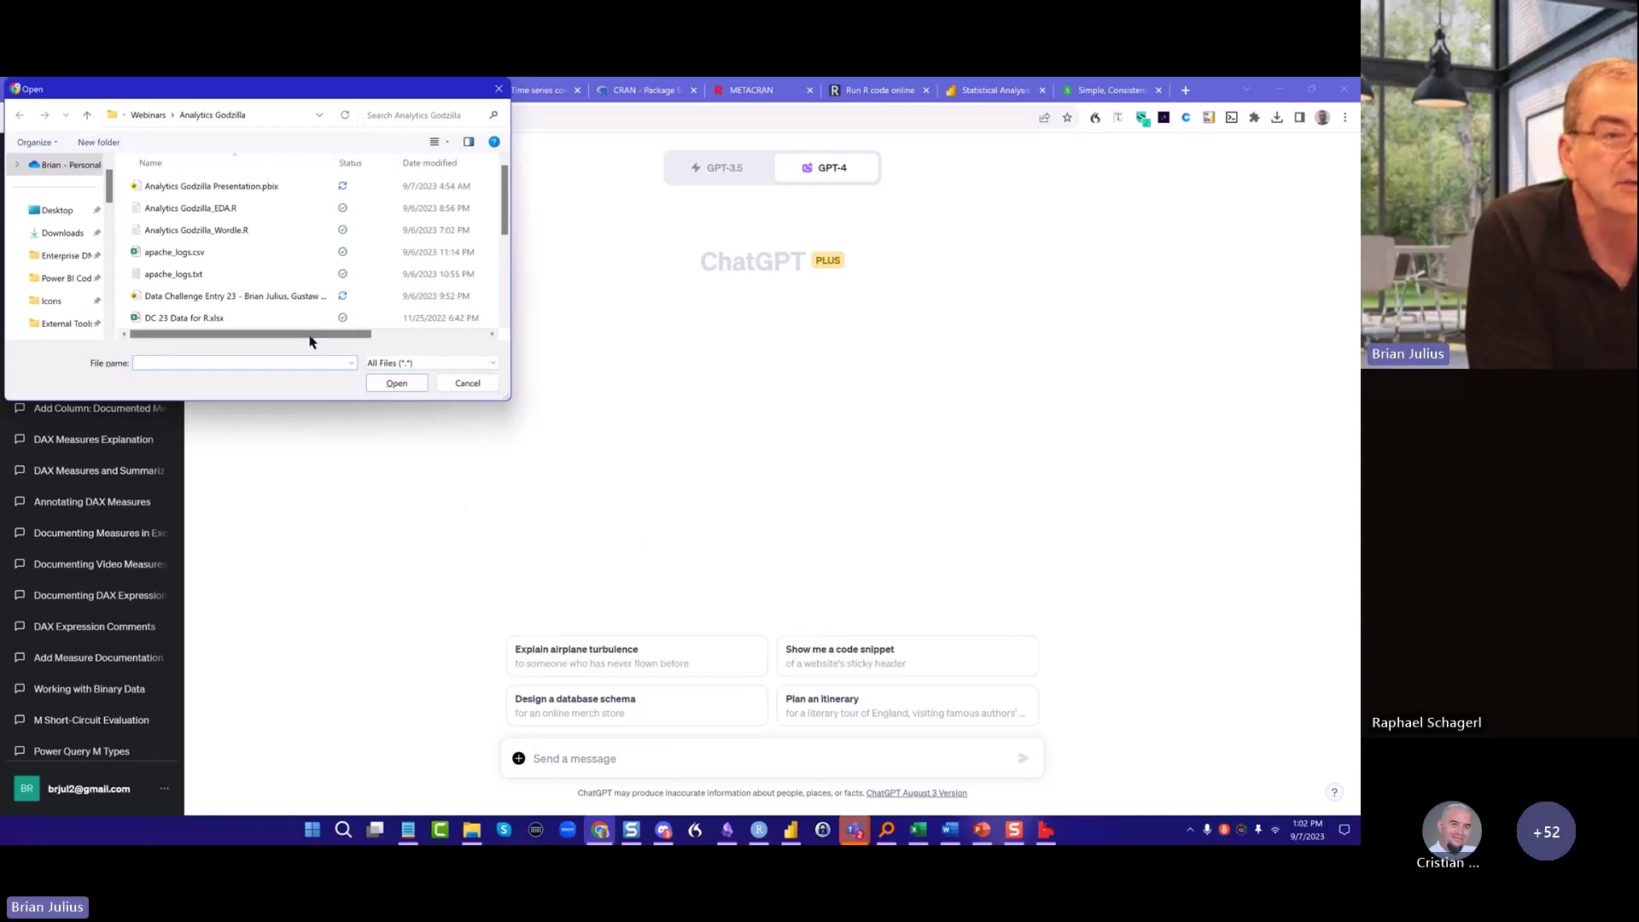
double_click(220, 254)
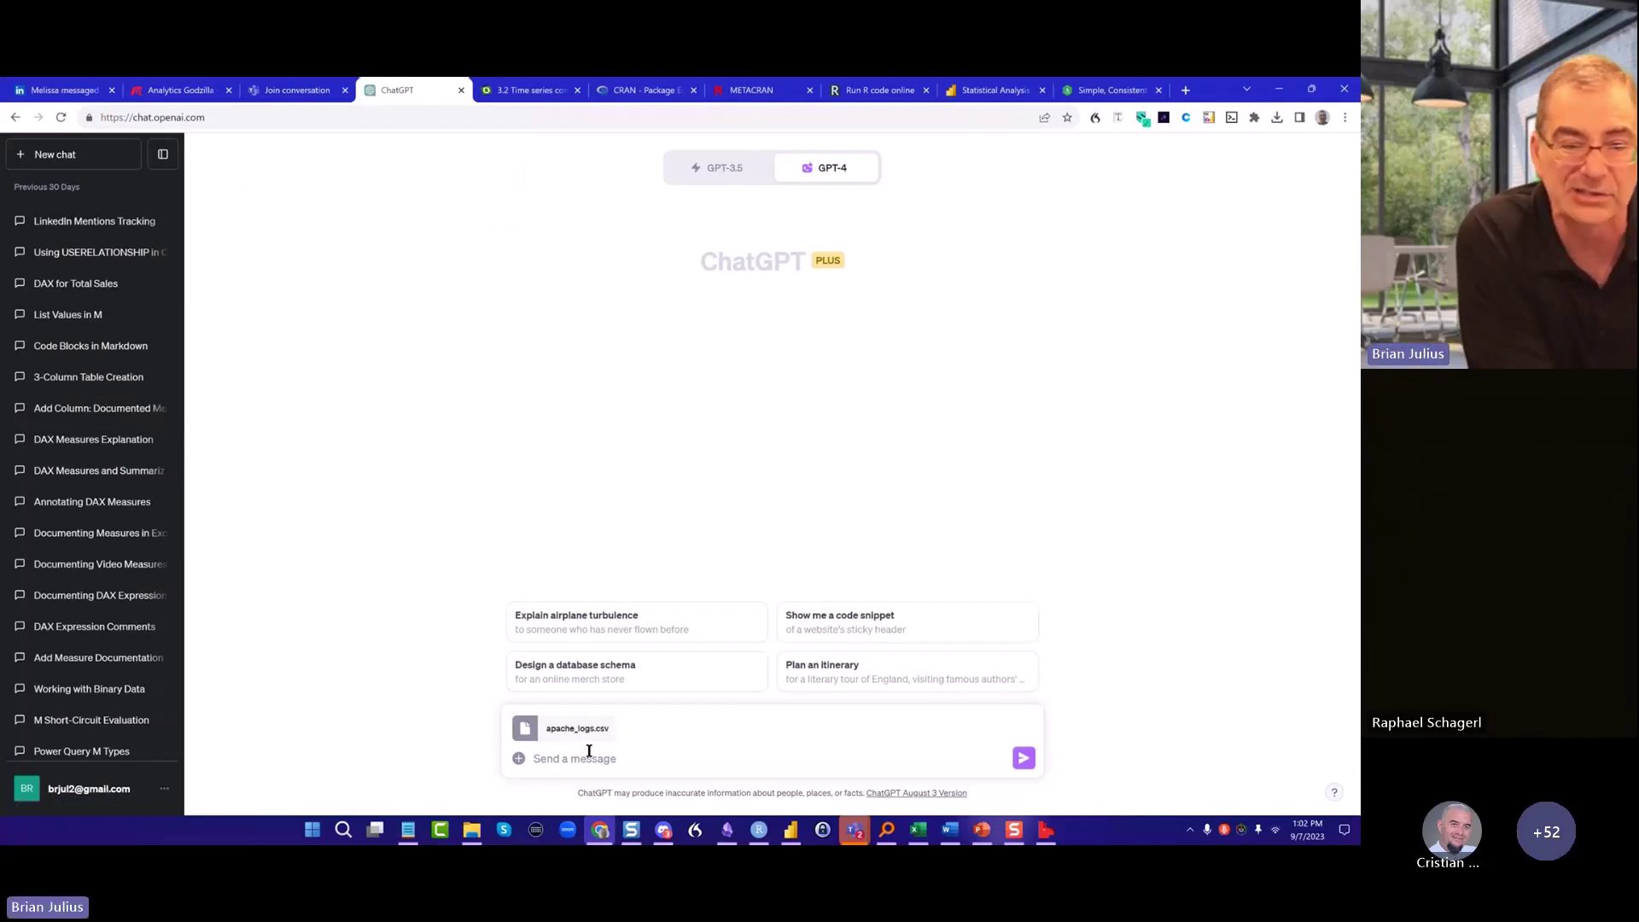
mouse_move(587, 736)
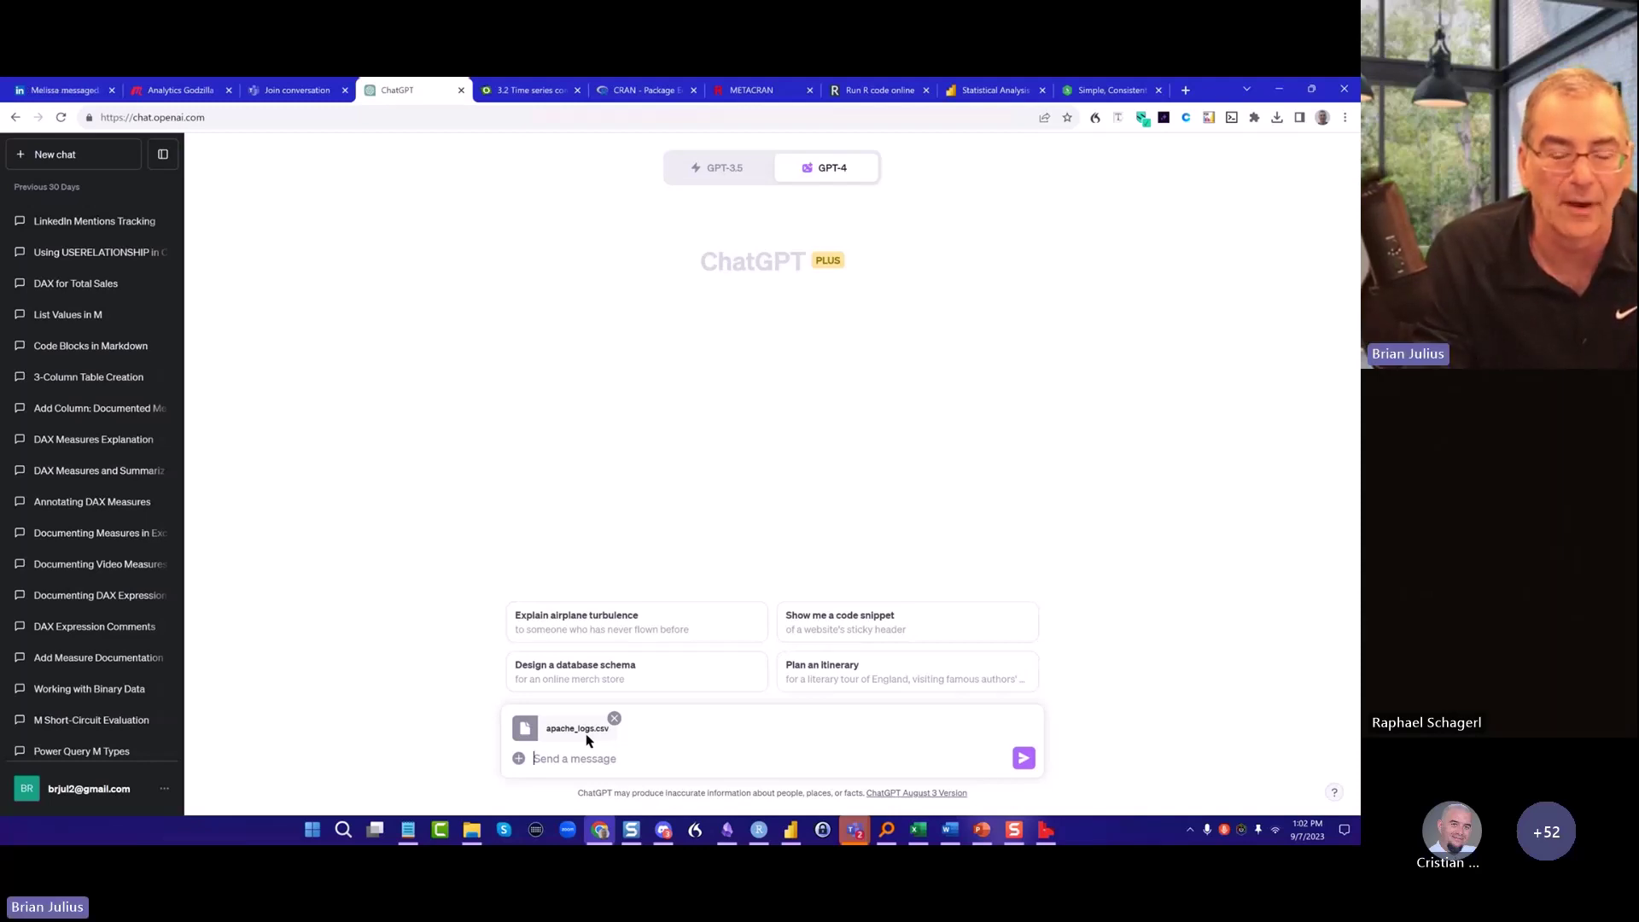
Send the prompt "Create an r script using stringr with a regex to parse the uploaded apache log"
type("Cre")
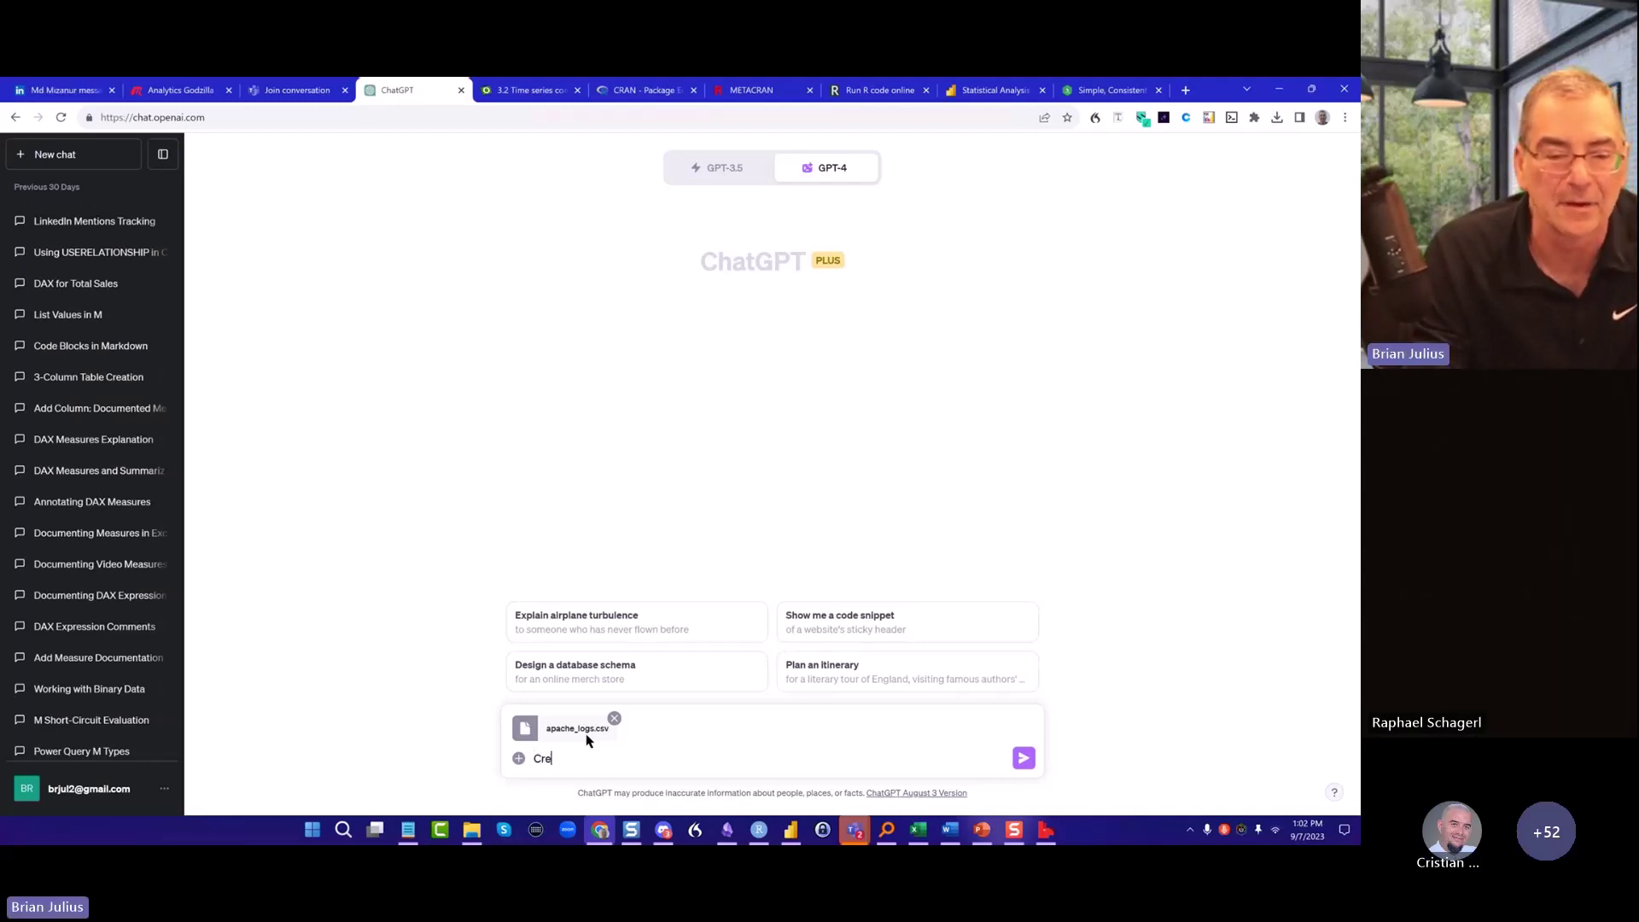
type("ea")
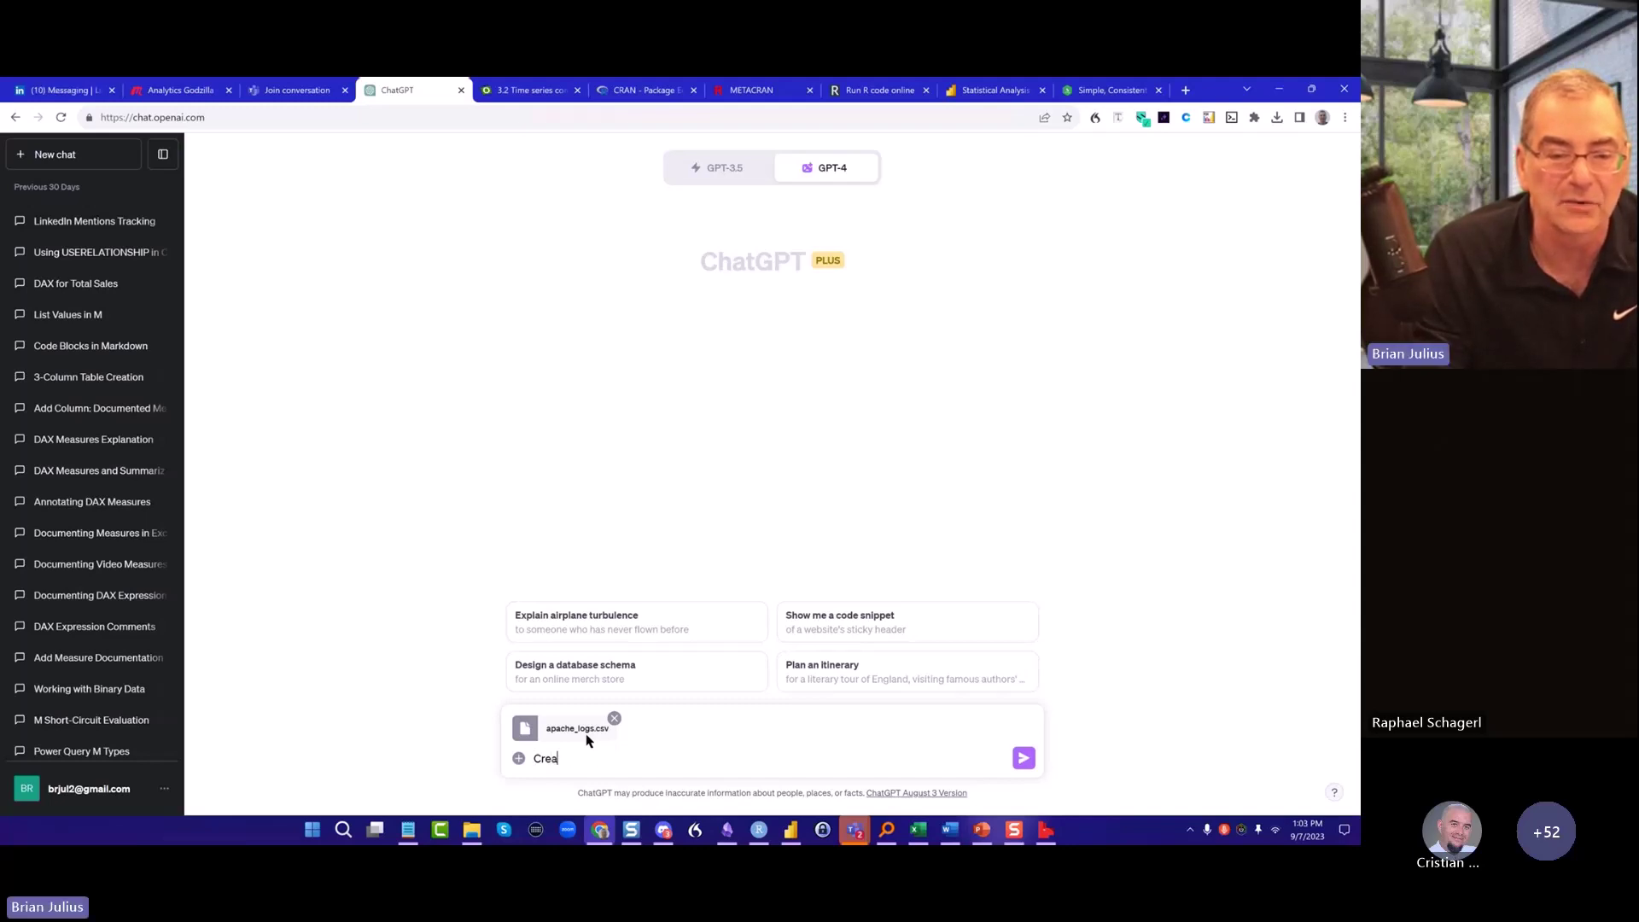
type("te ")
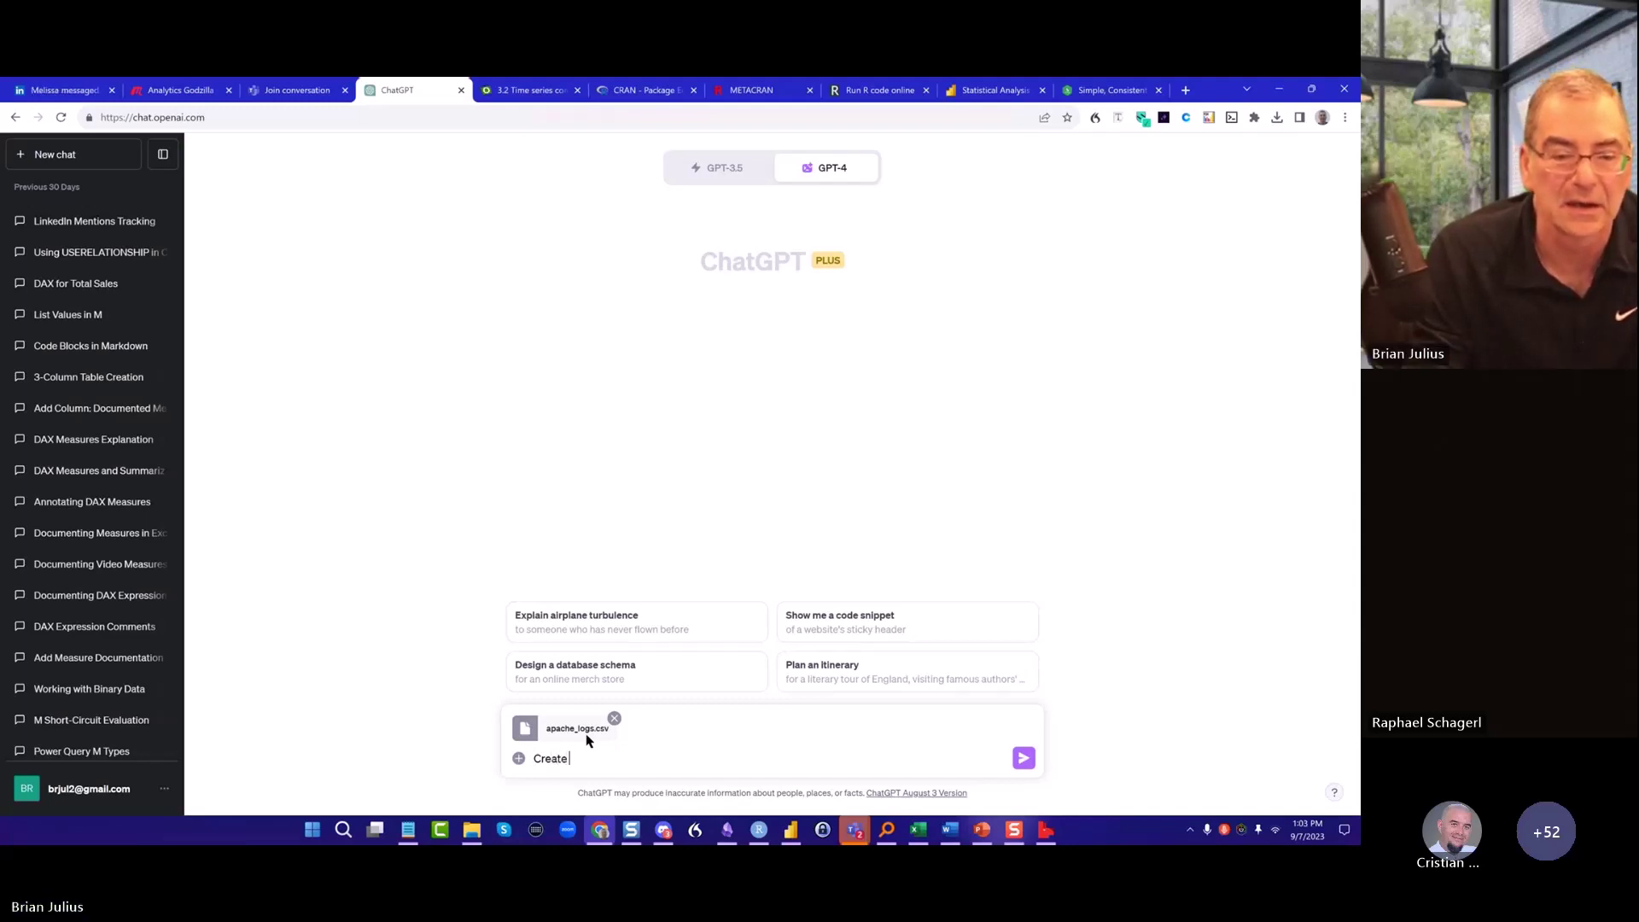
type("a")
type("n r sc")
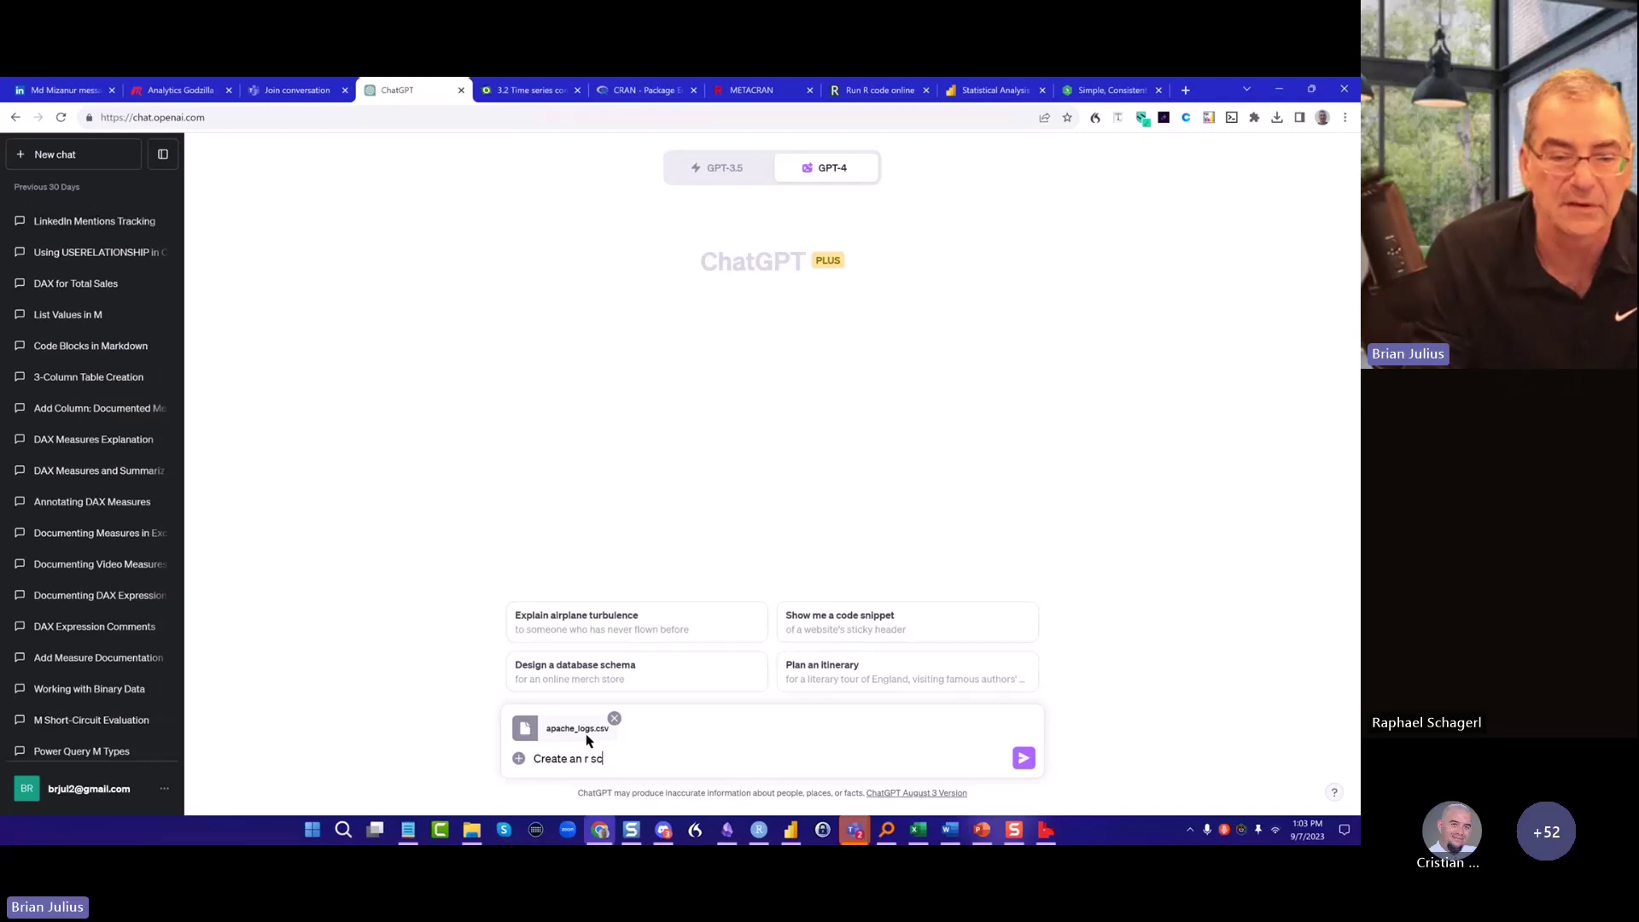
type("ript using")
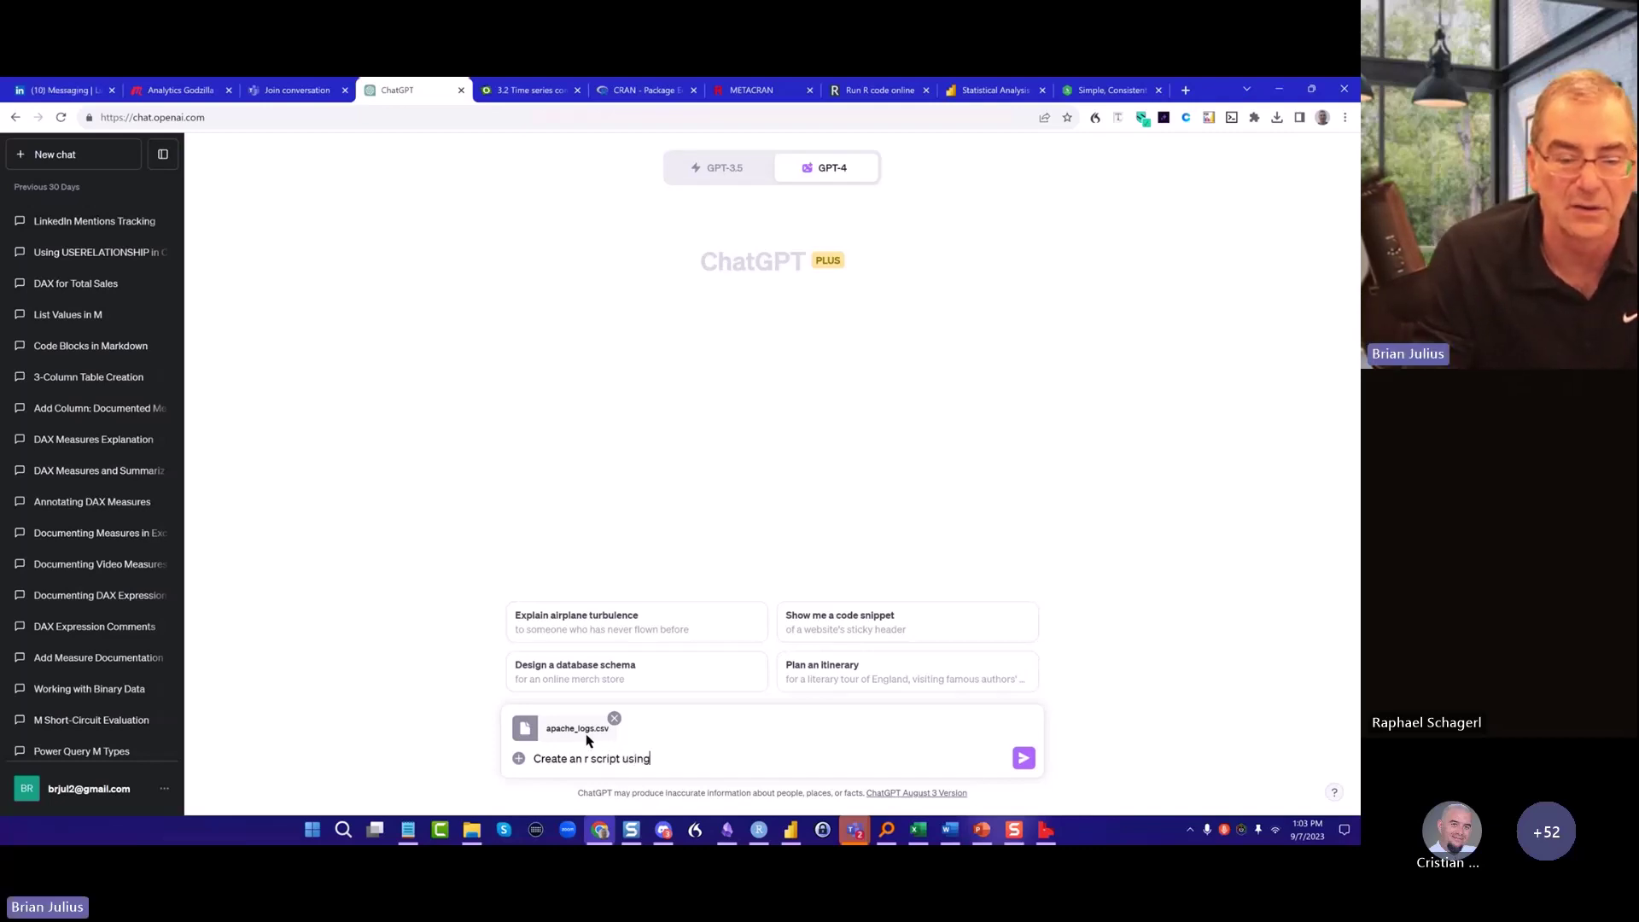
type(" strin")
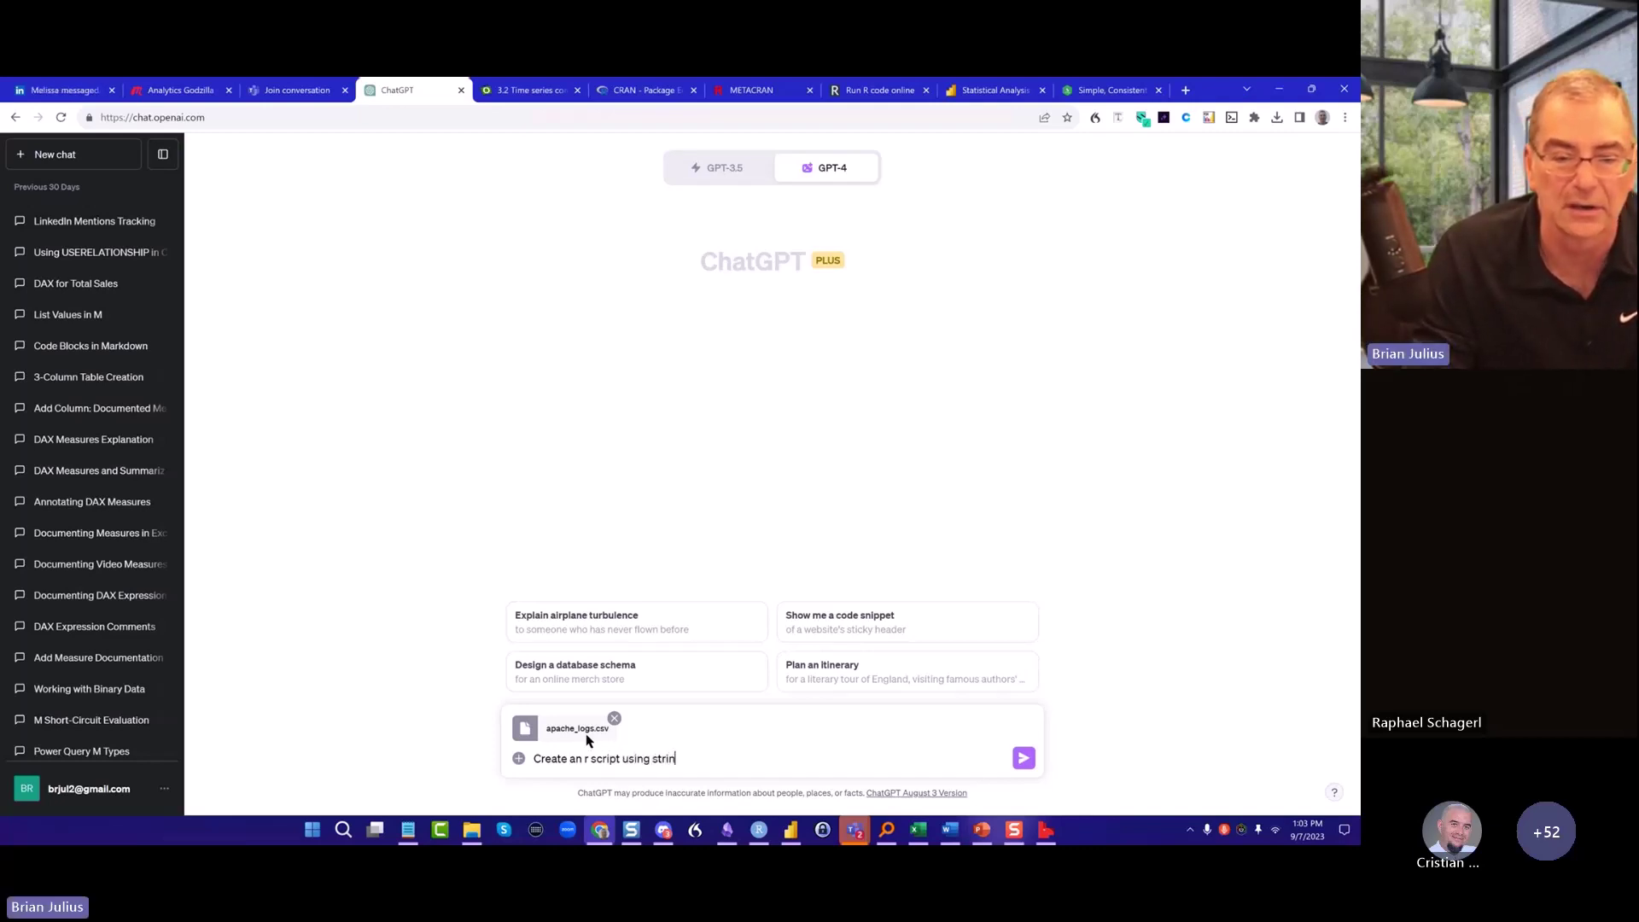
type("gr")
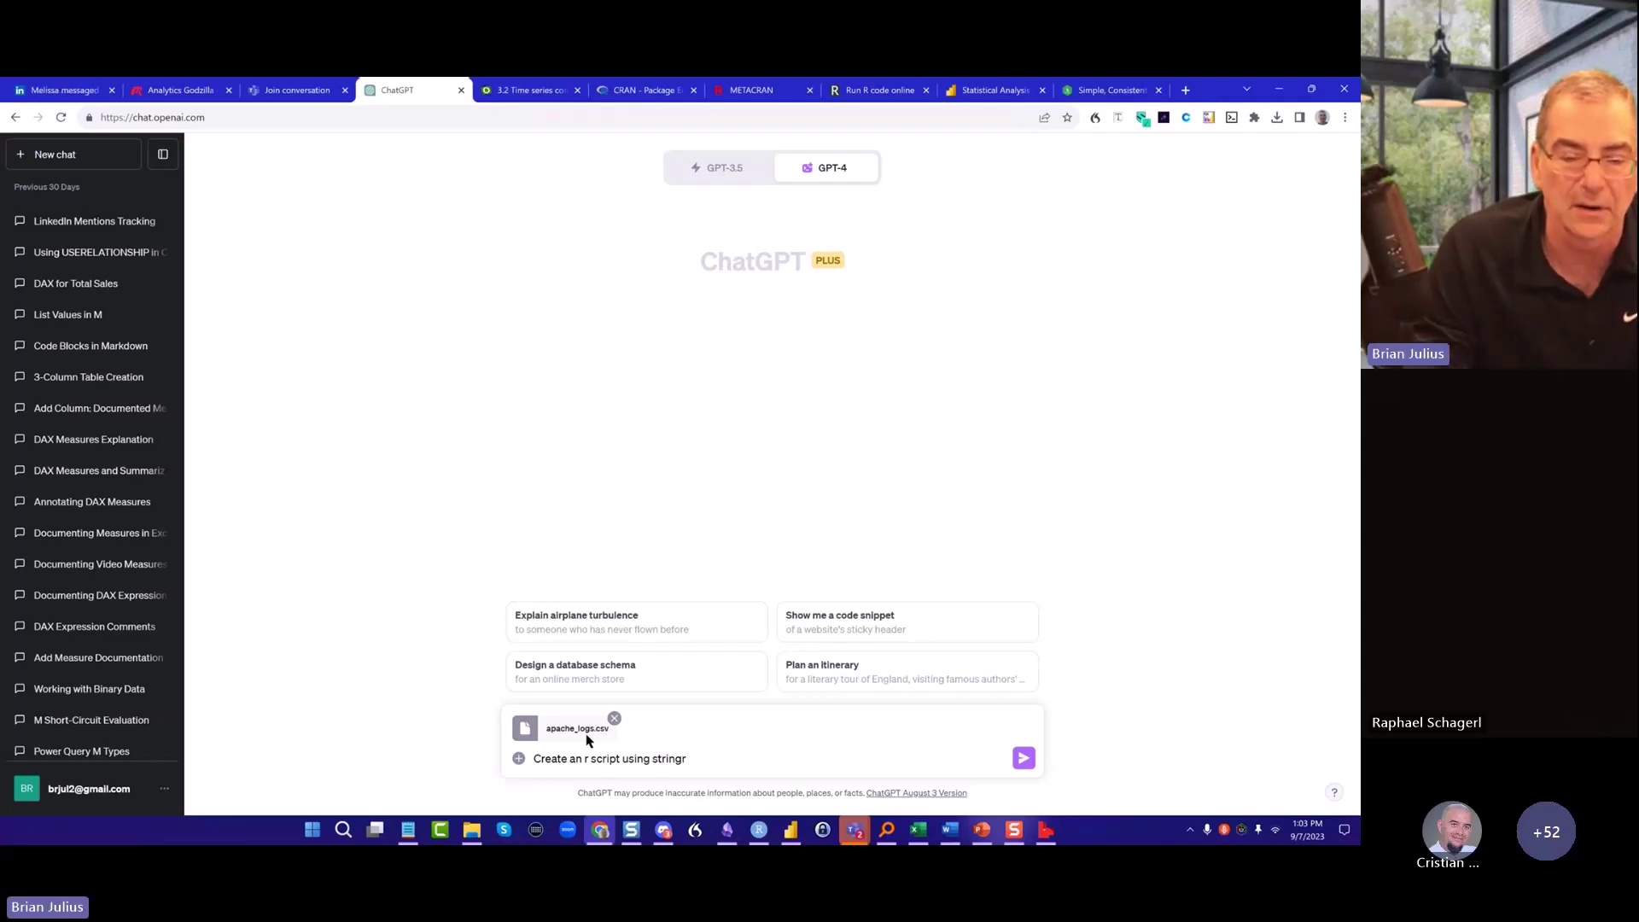
key("ctrl+Left")
key("ctrl+Left")
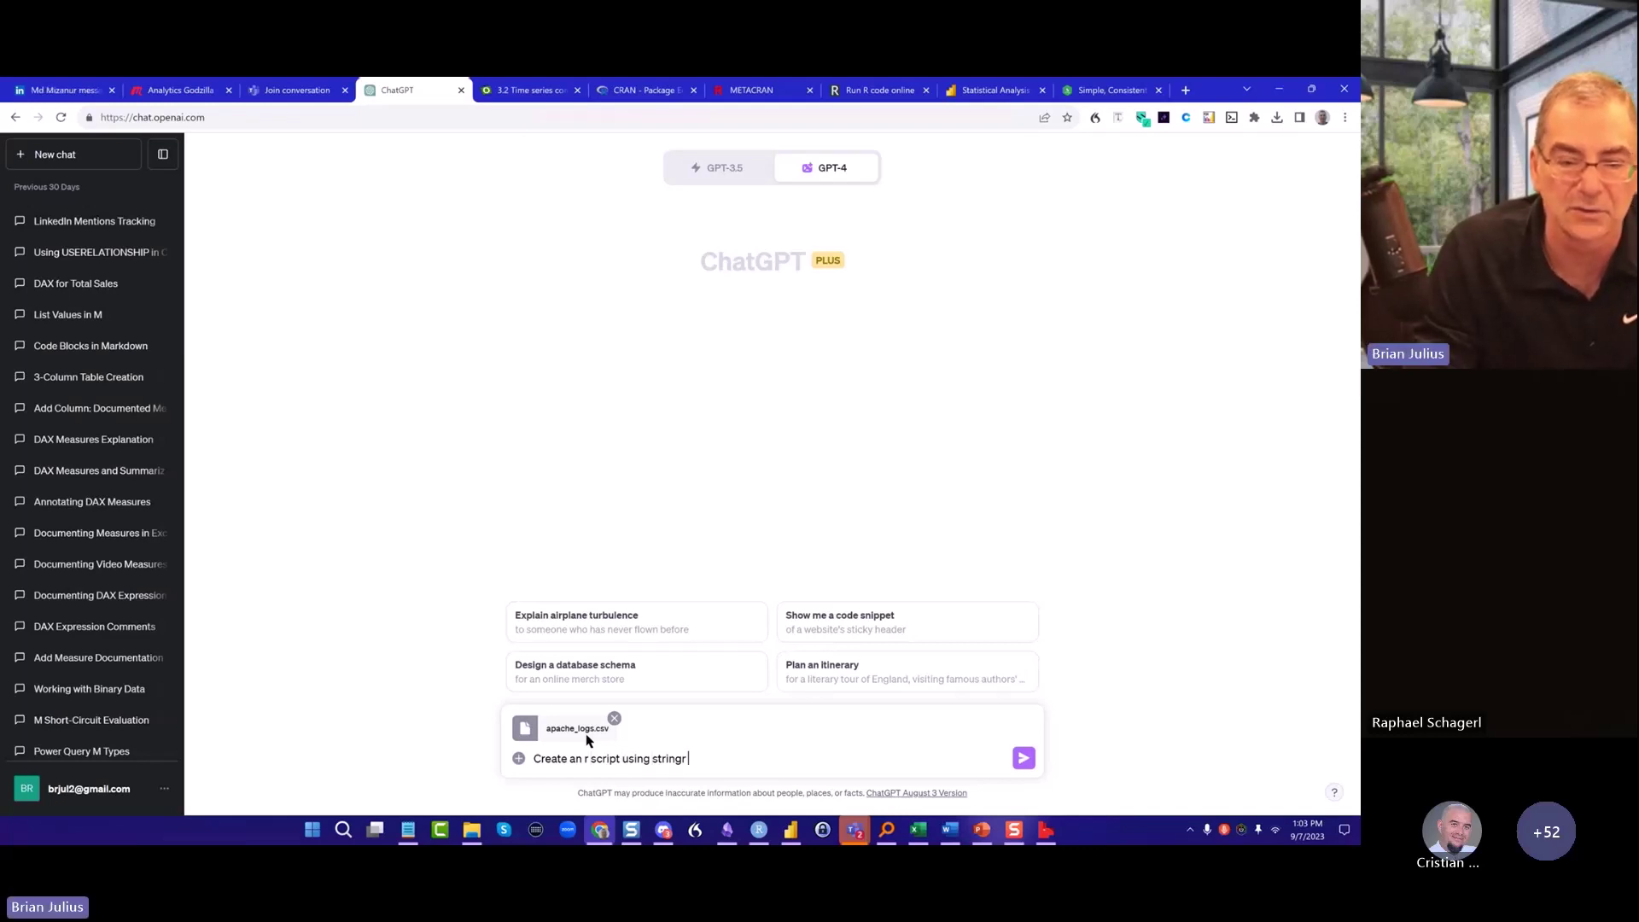
key("End")
type("with a reg")
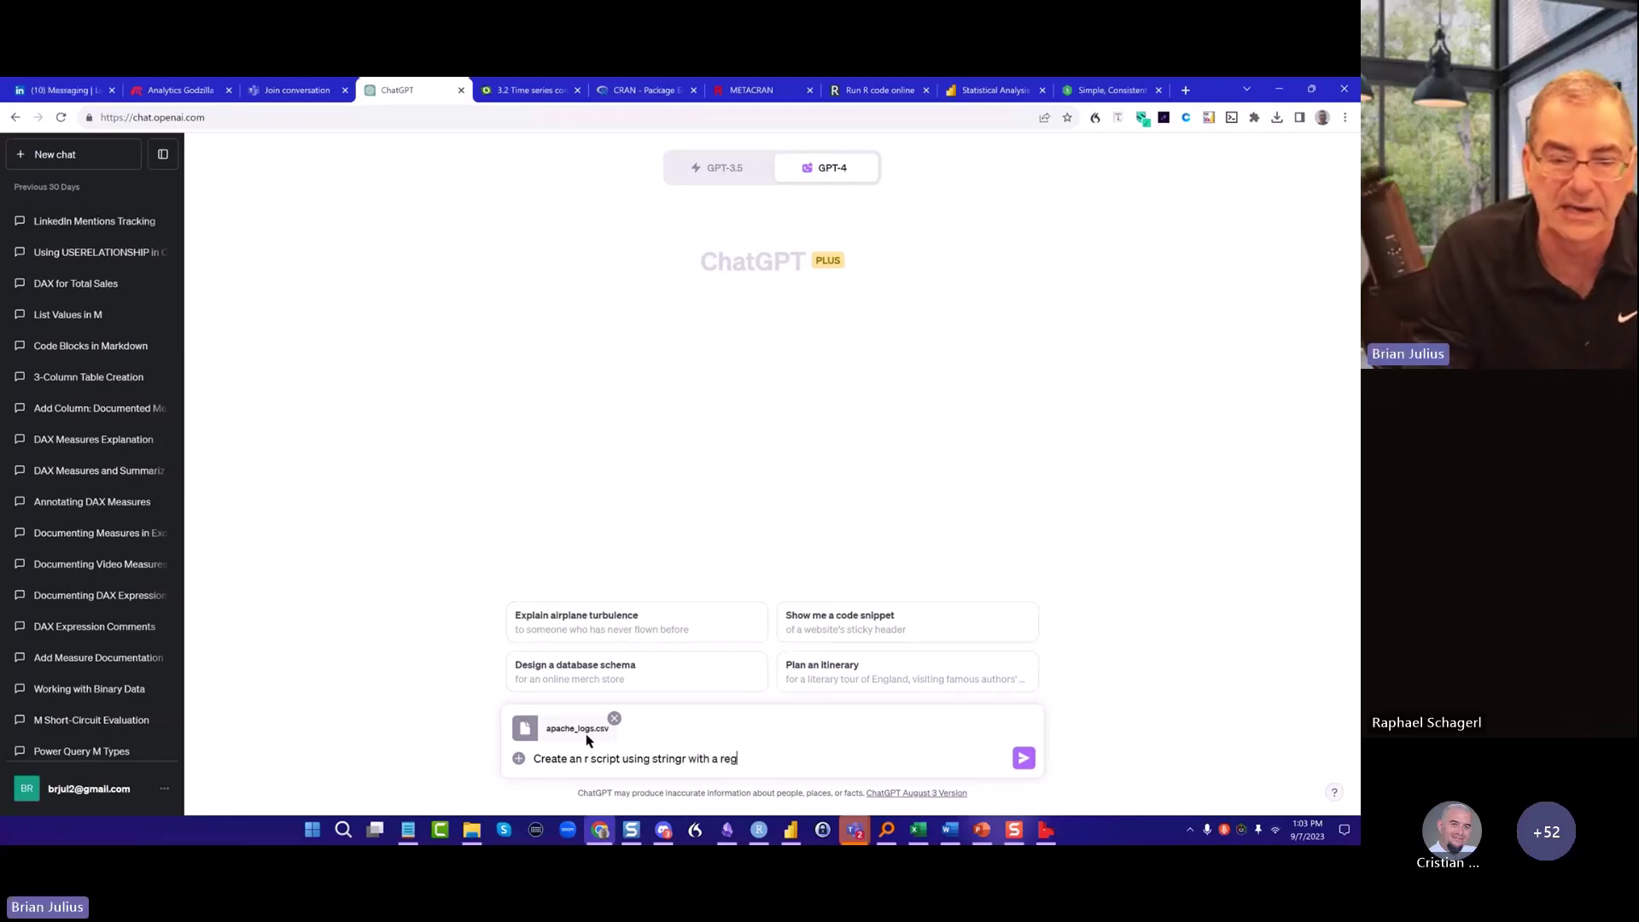
type("ex to")
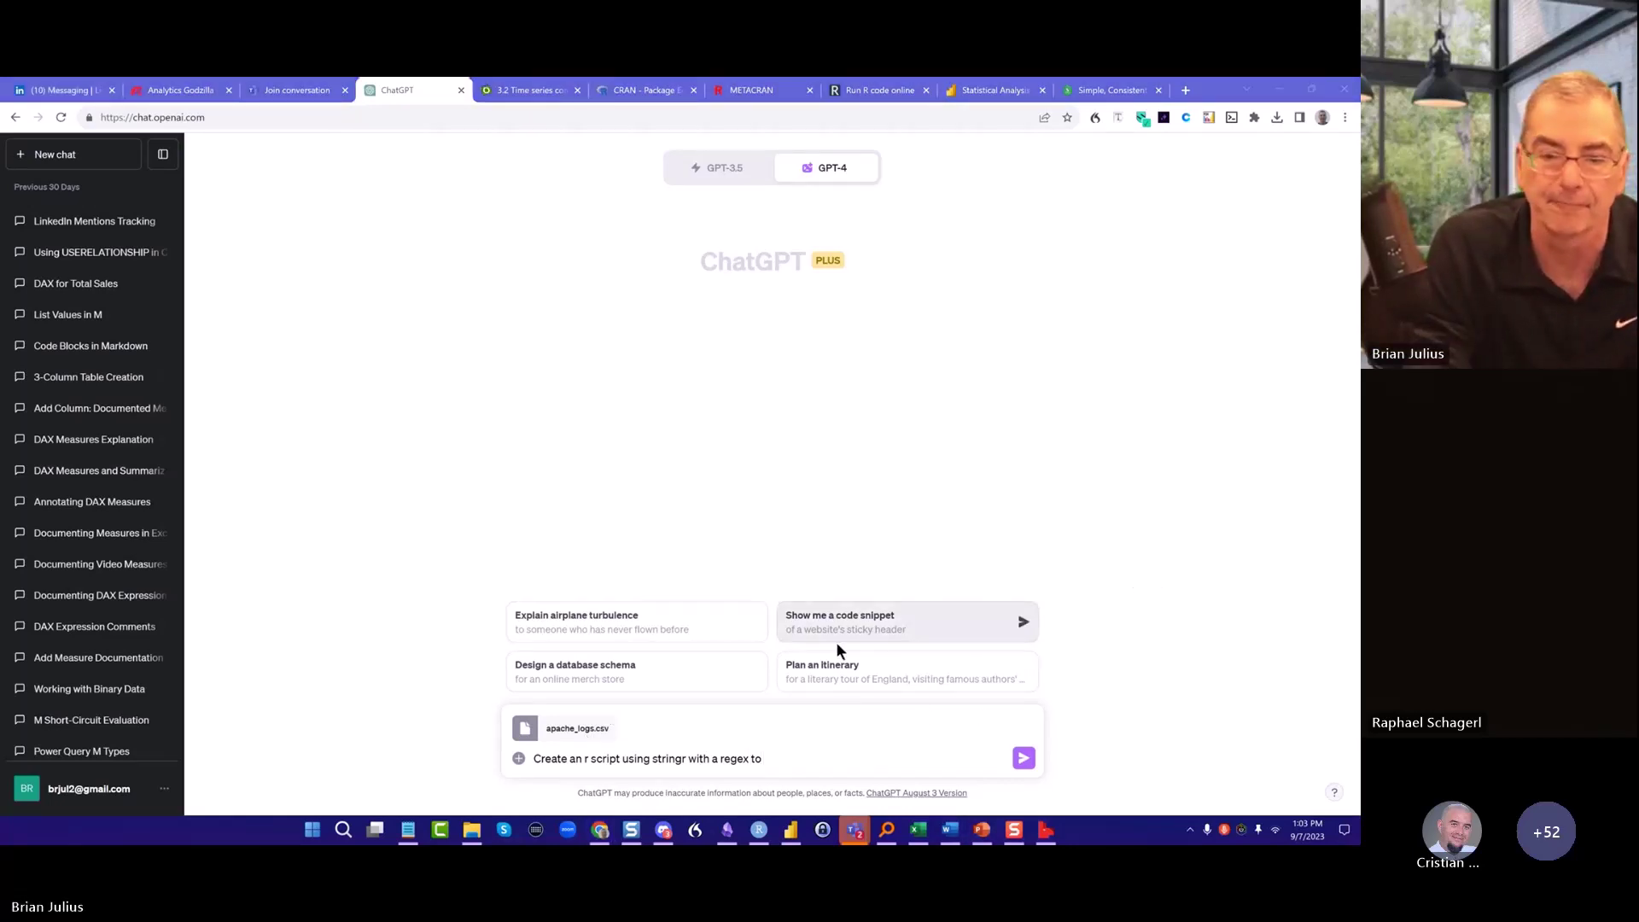
left_click(779, 756)
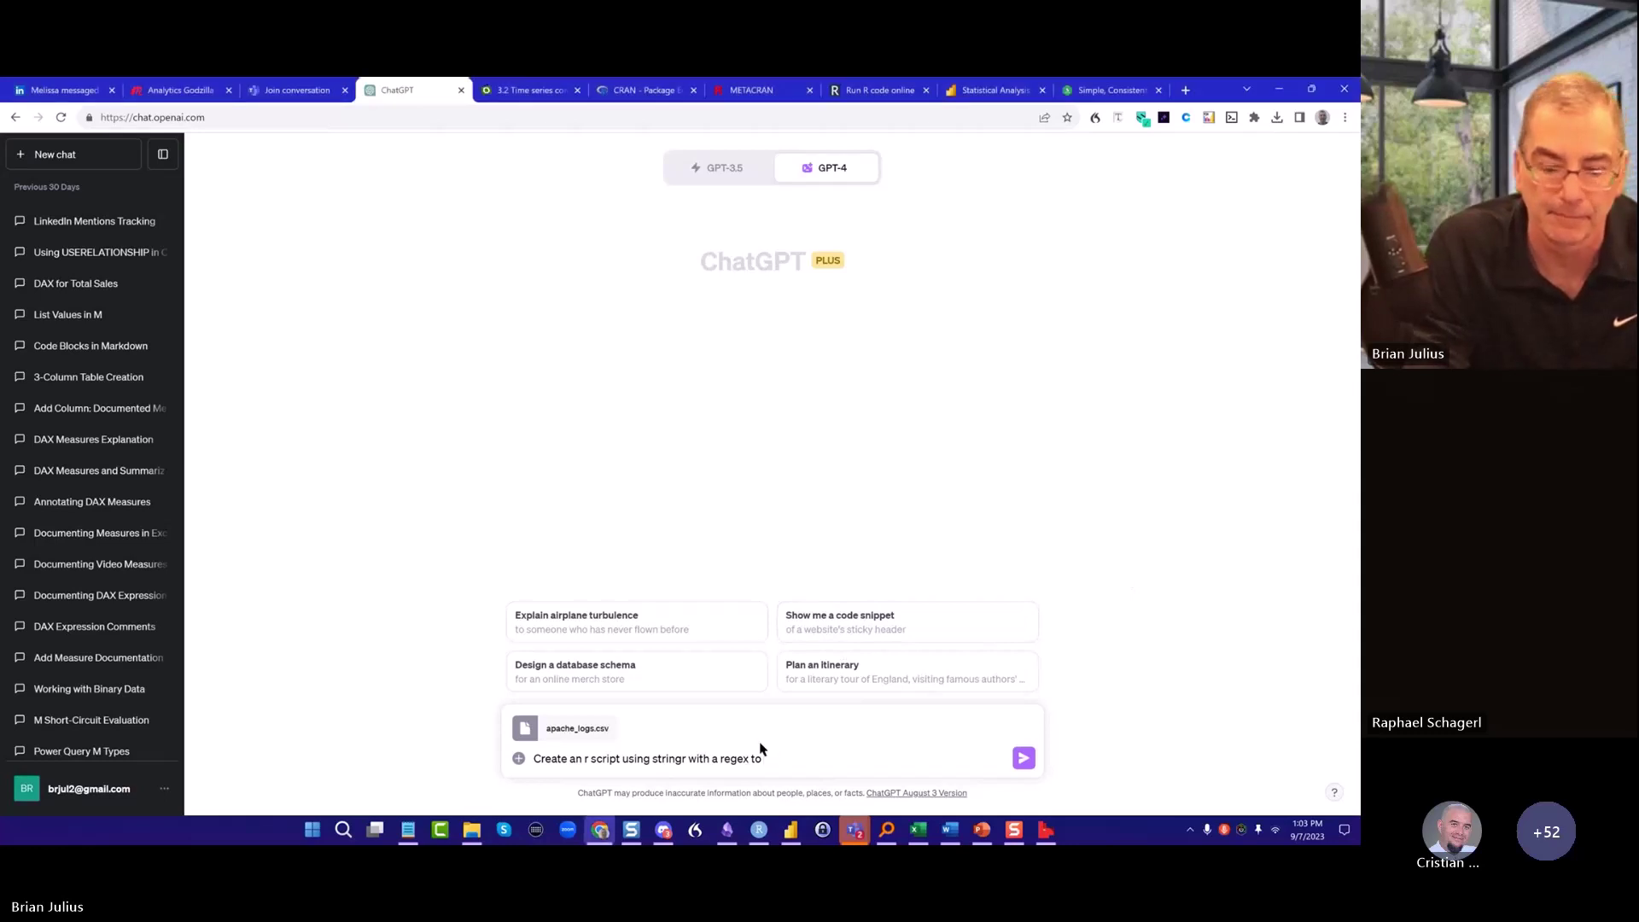
type("parse ")
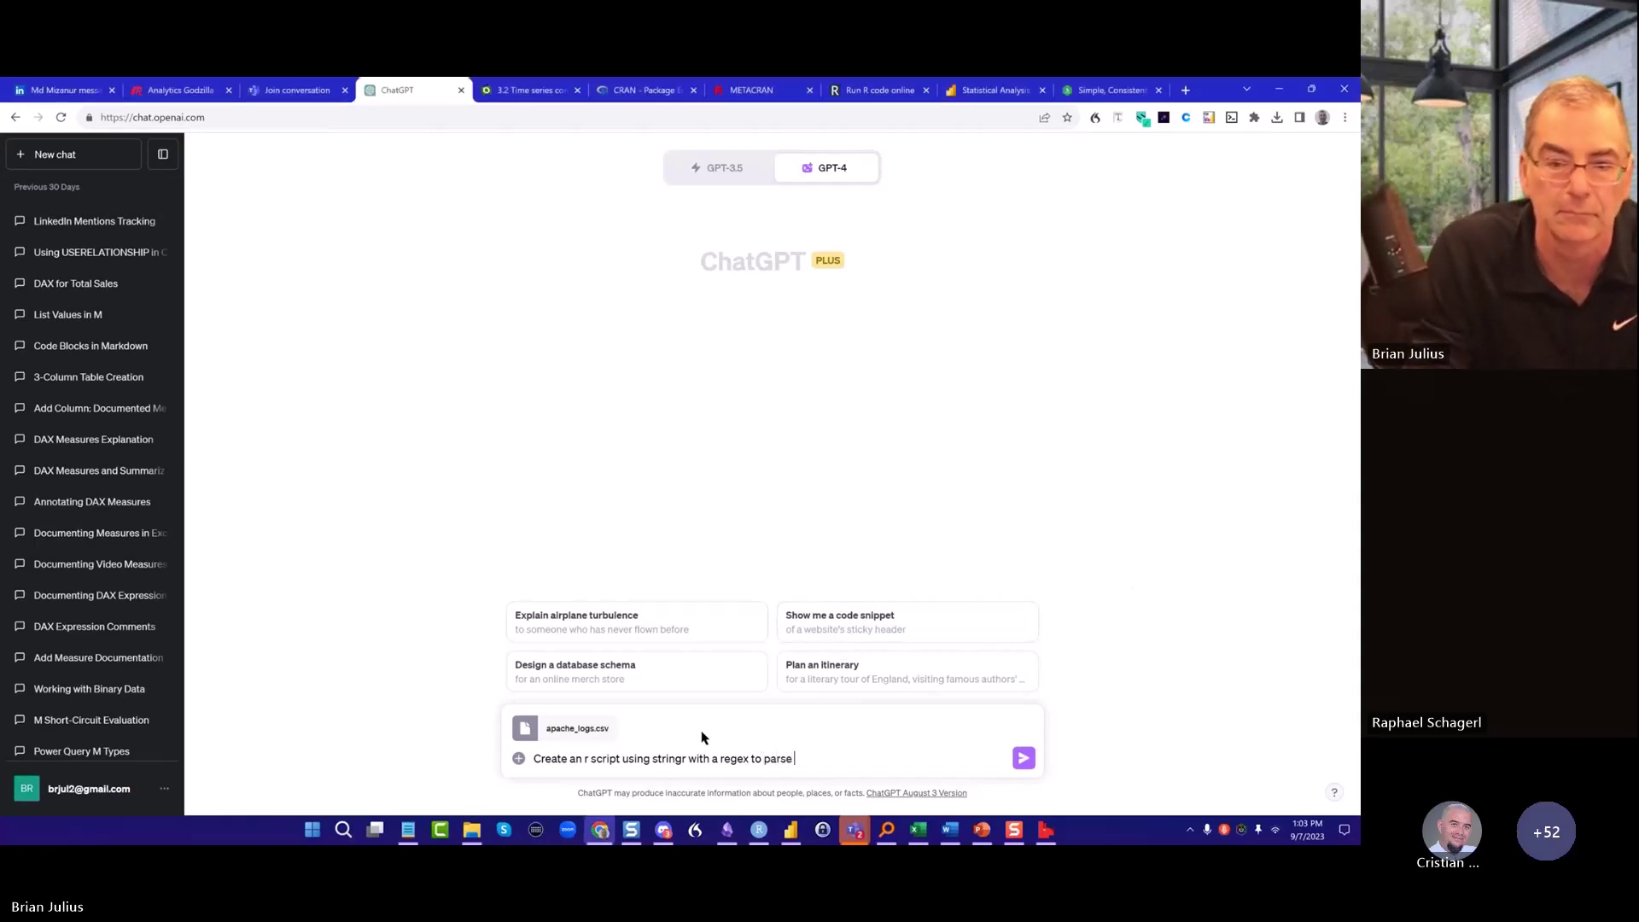
type("the upload")
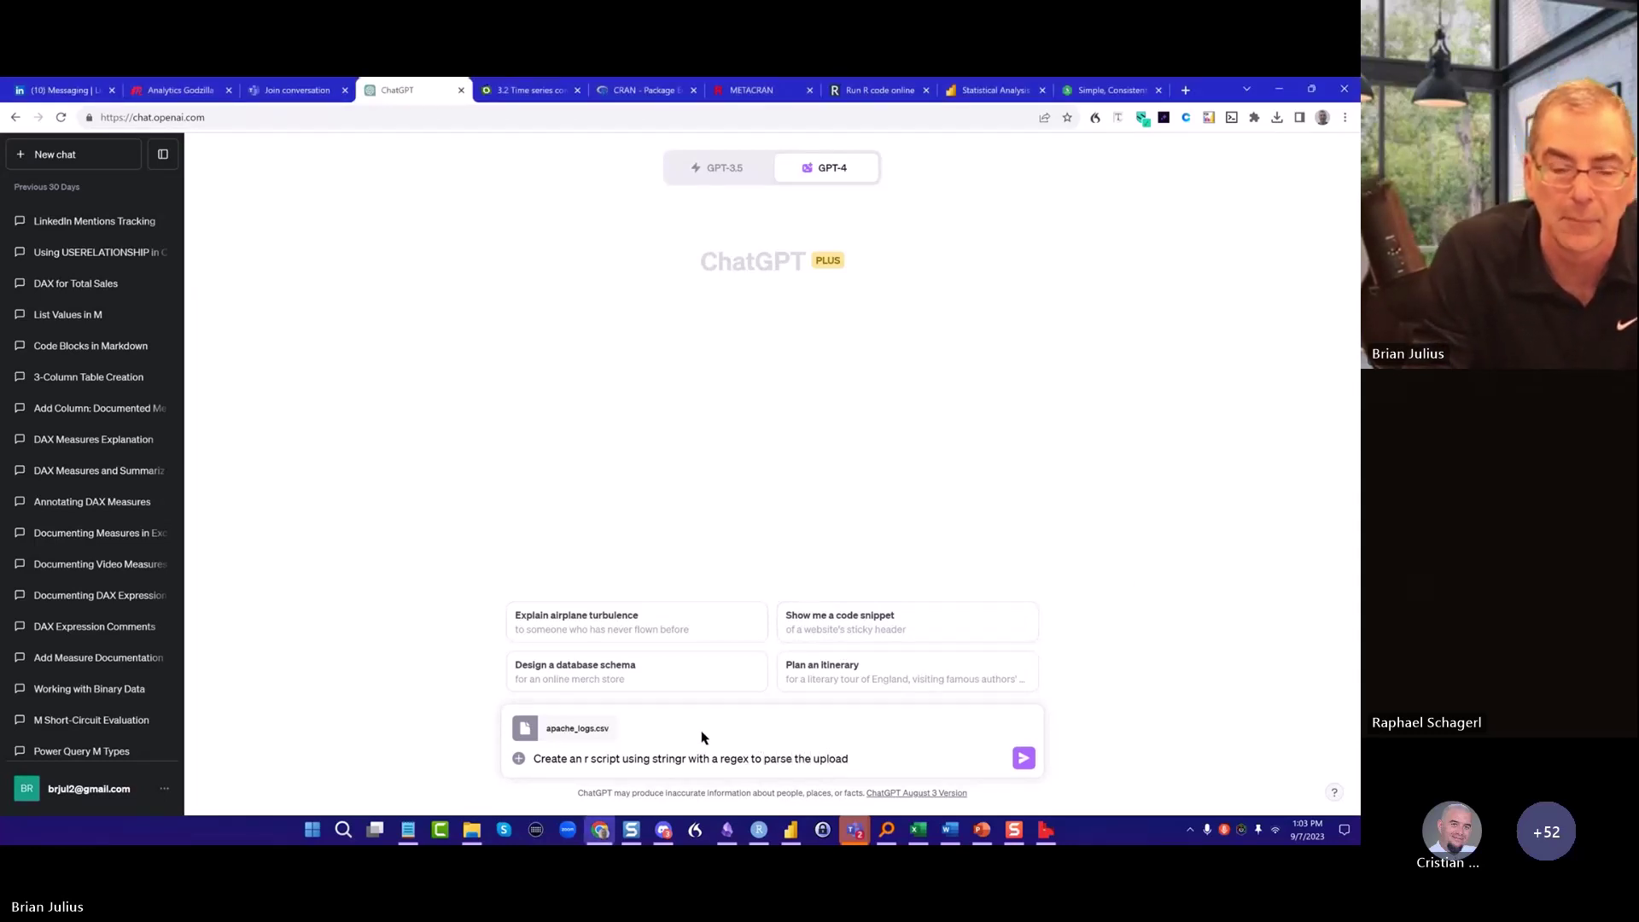
type("ed")
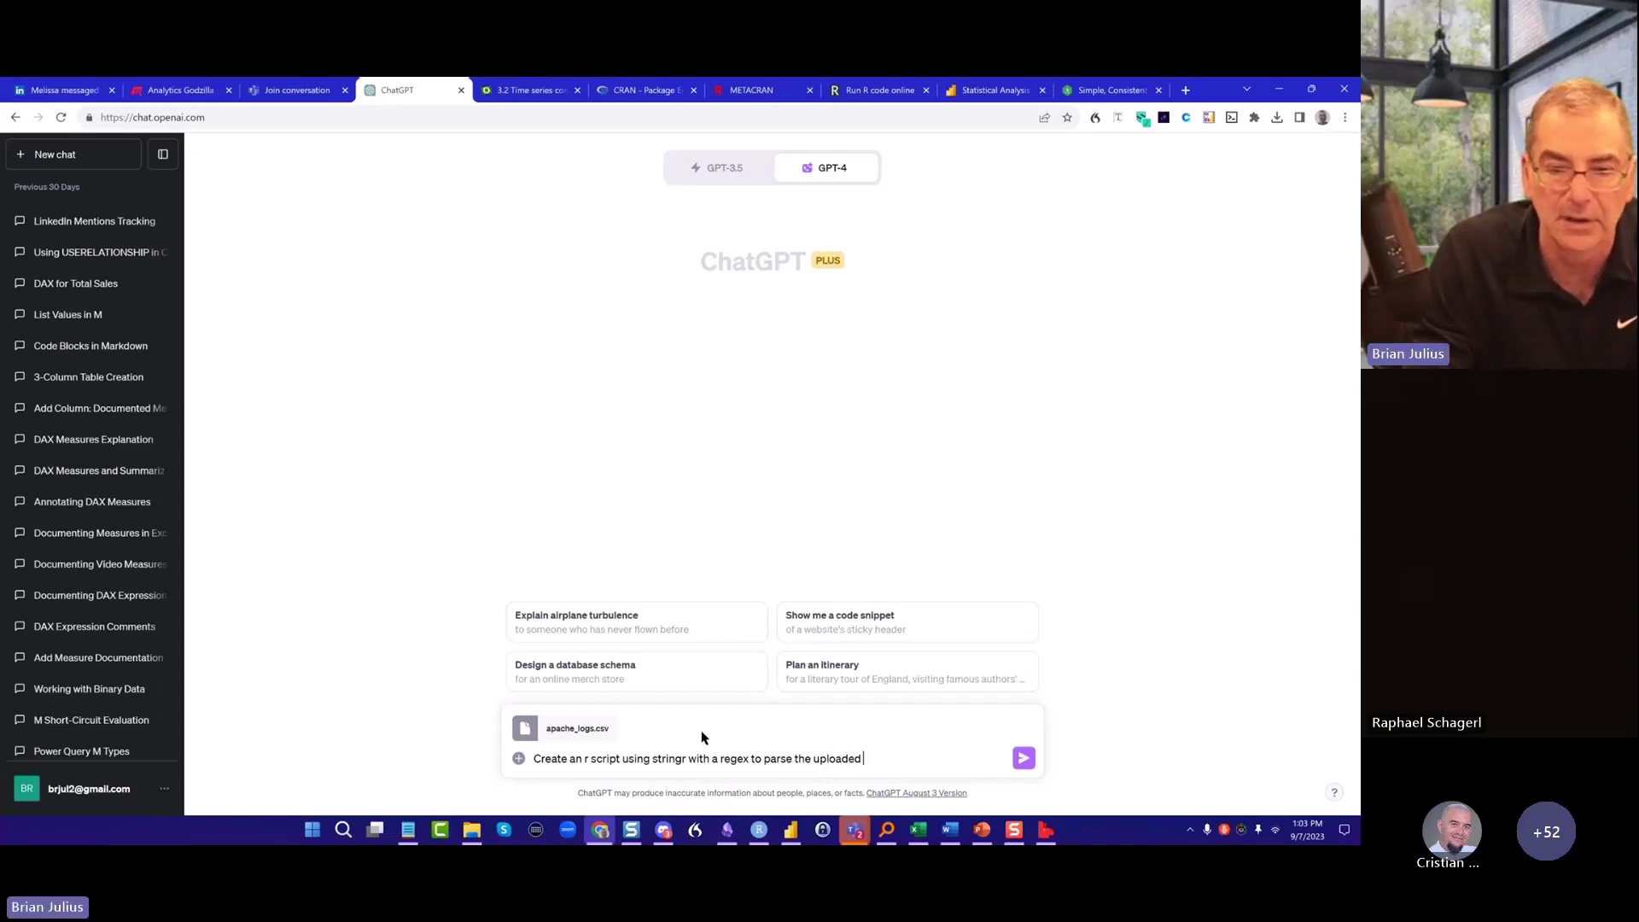
type(" apache p")
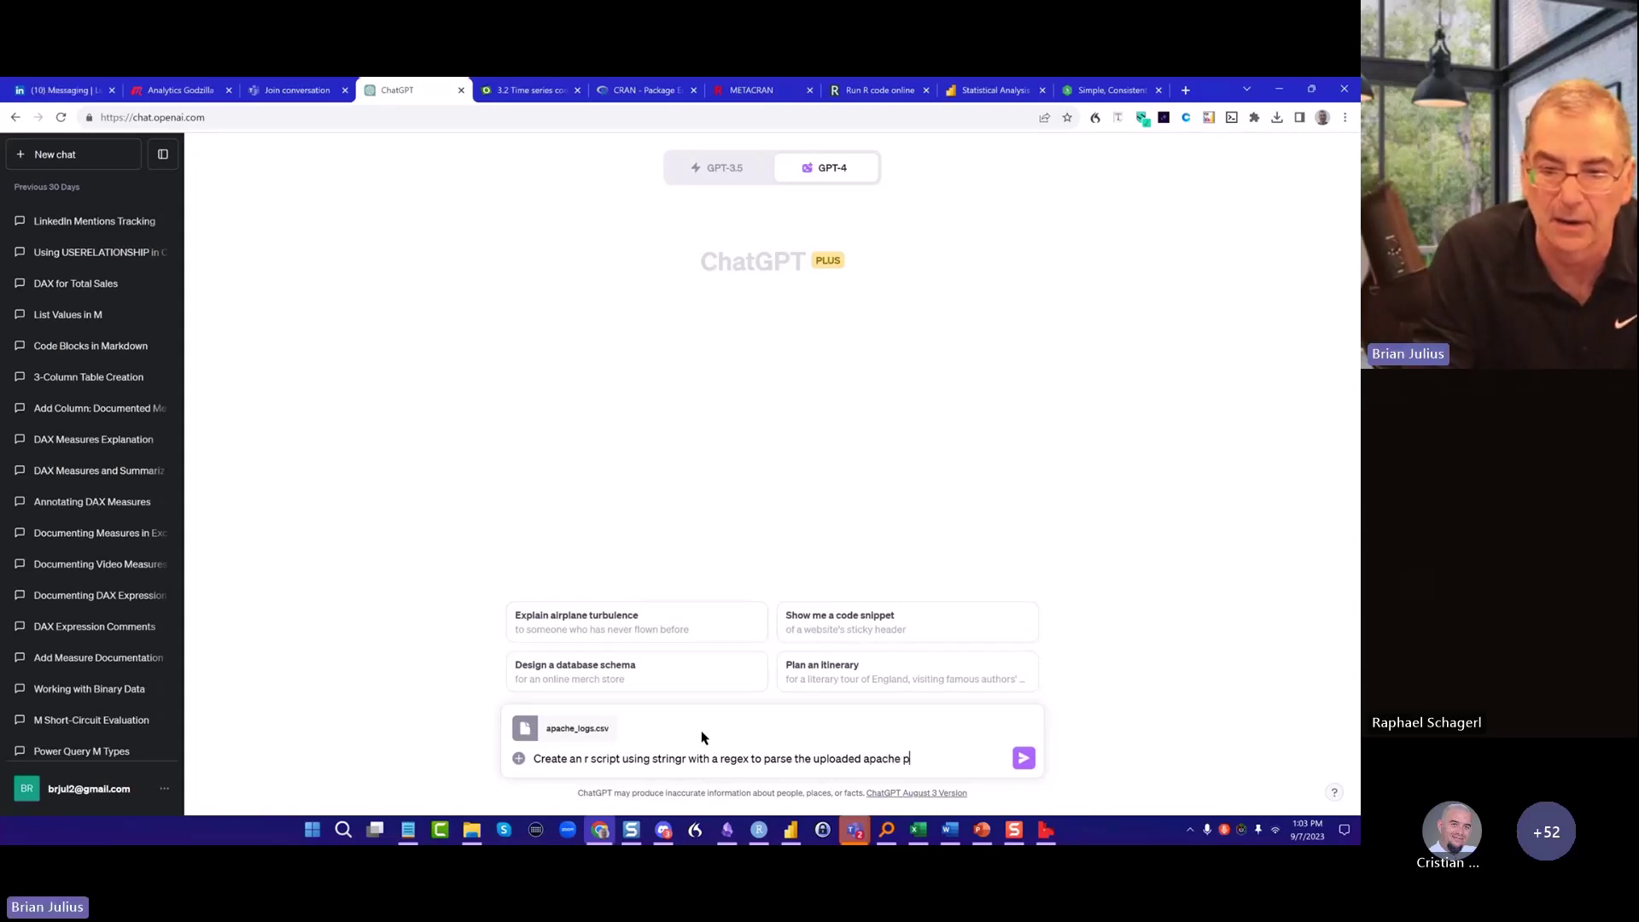
key("BackSpace")
type("log")
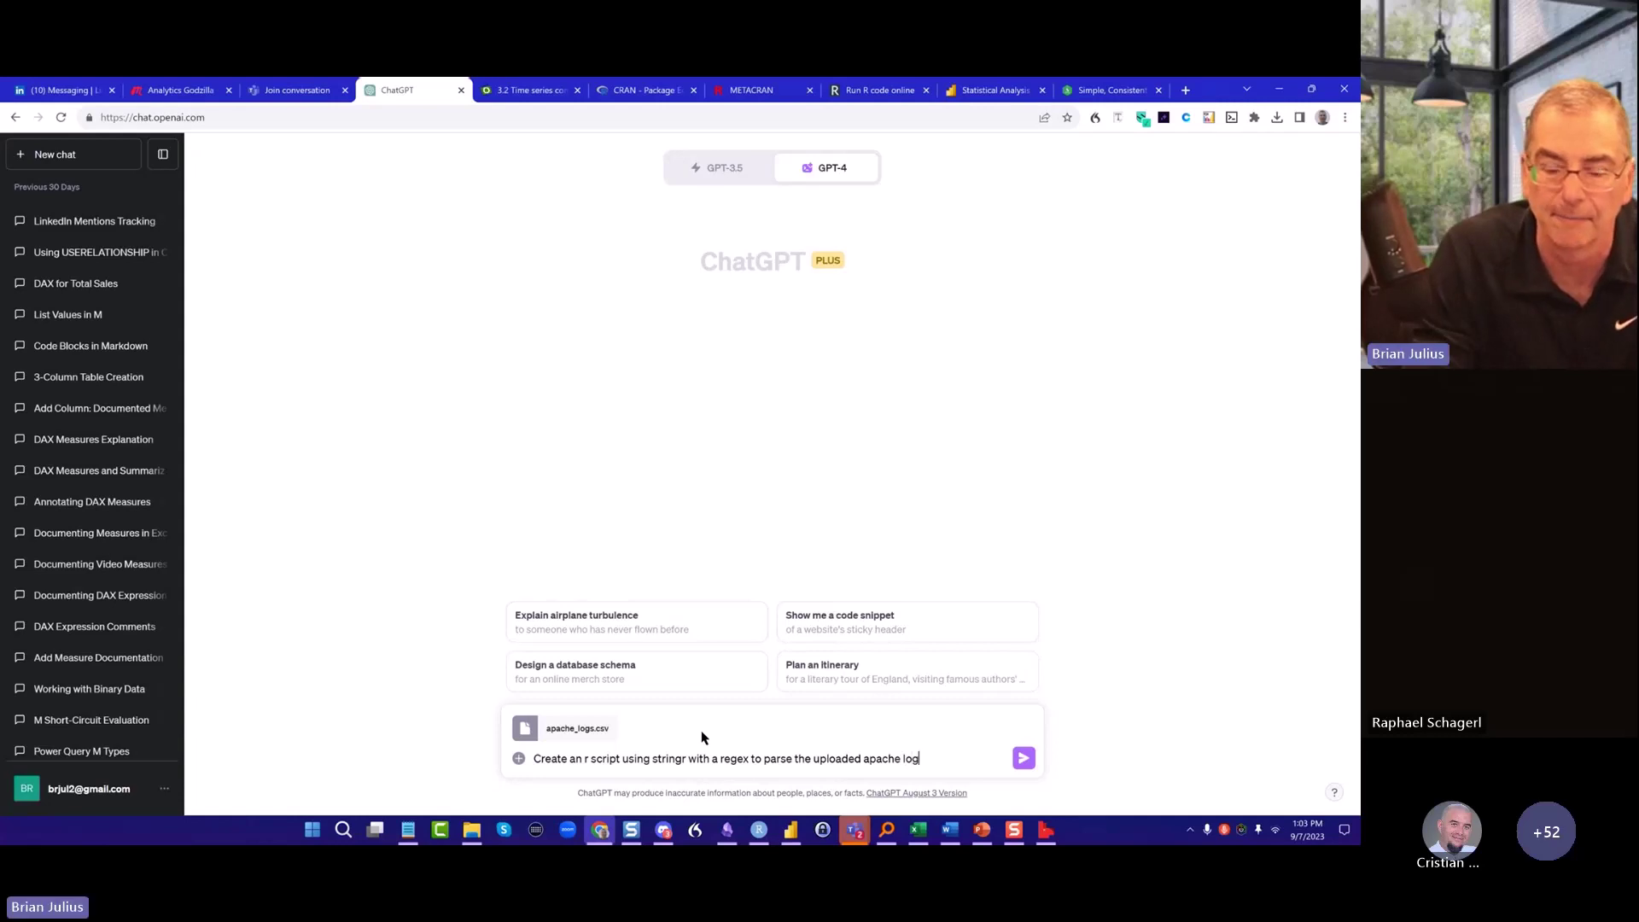
key("Return")
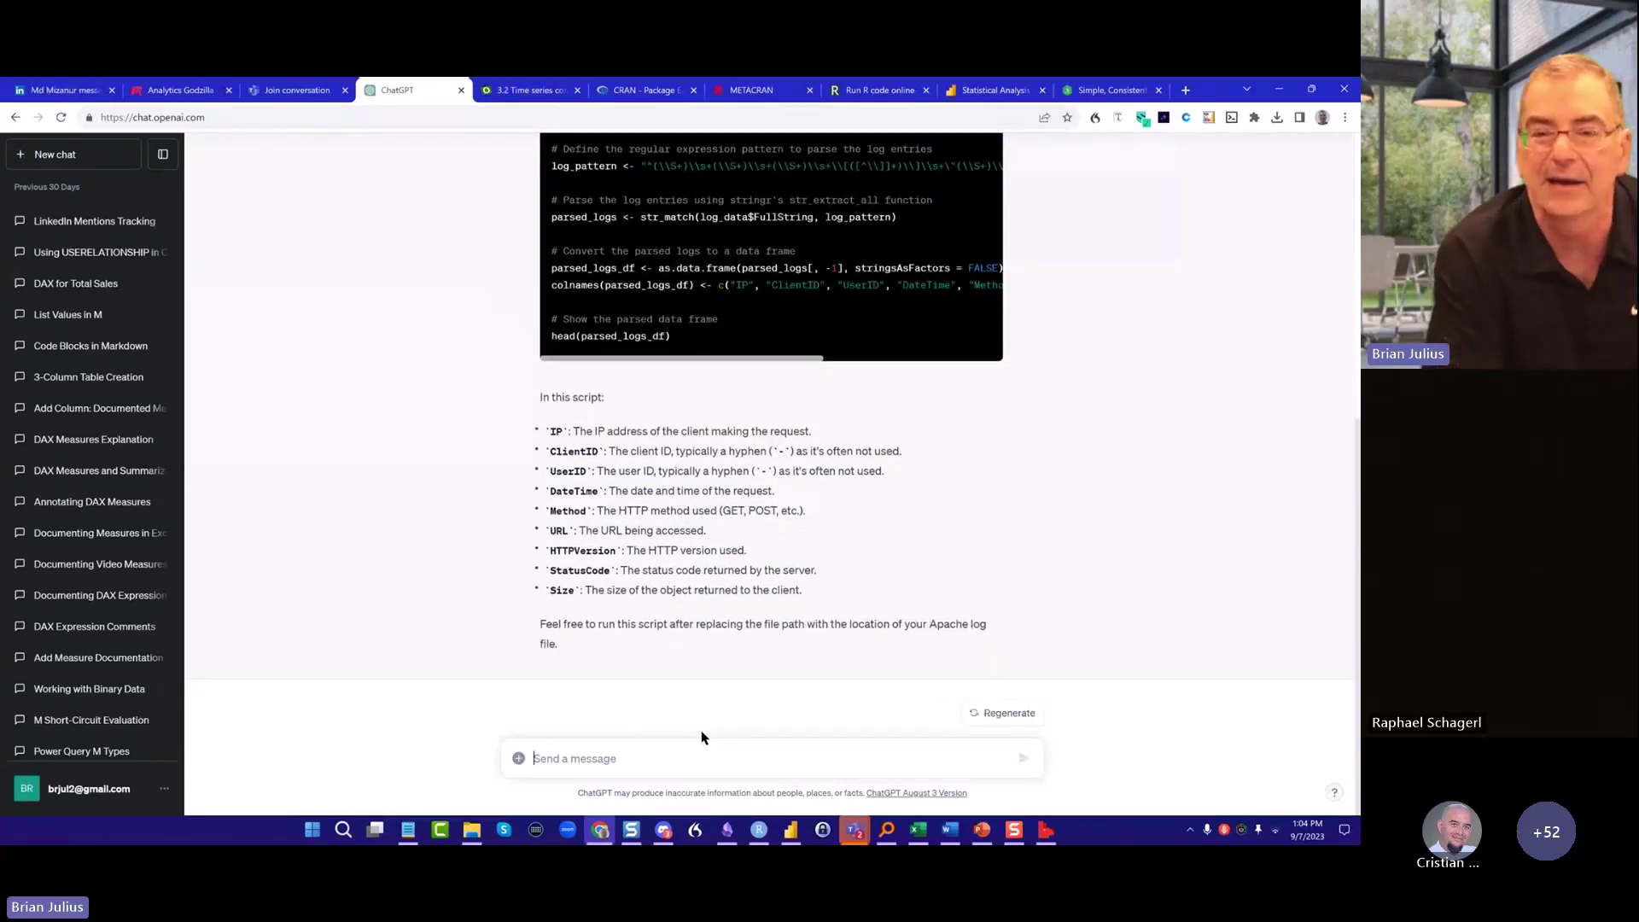
Copy the generated R script and switch to the Analytics Godzilla Presentation Power Query Editor
scroll(739, 430, "up", 4)
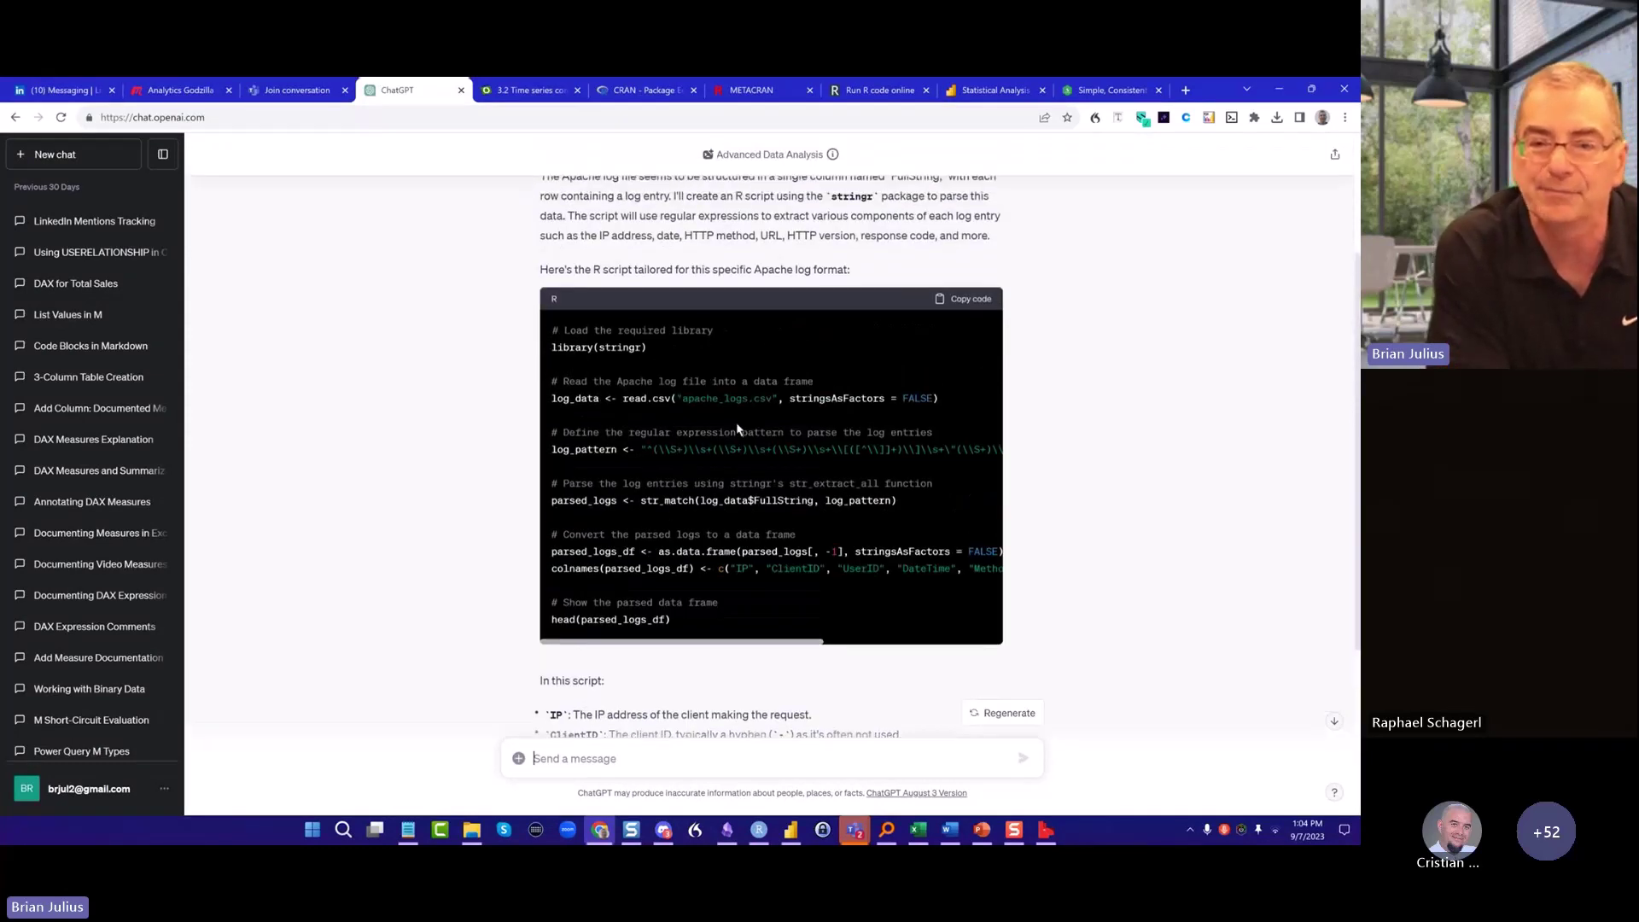
left_click(967, 300)
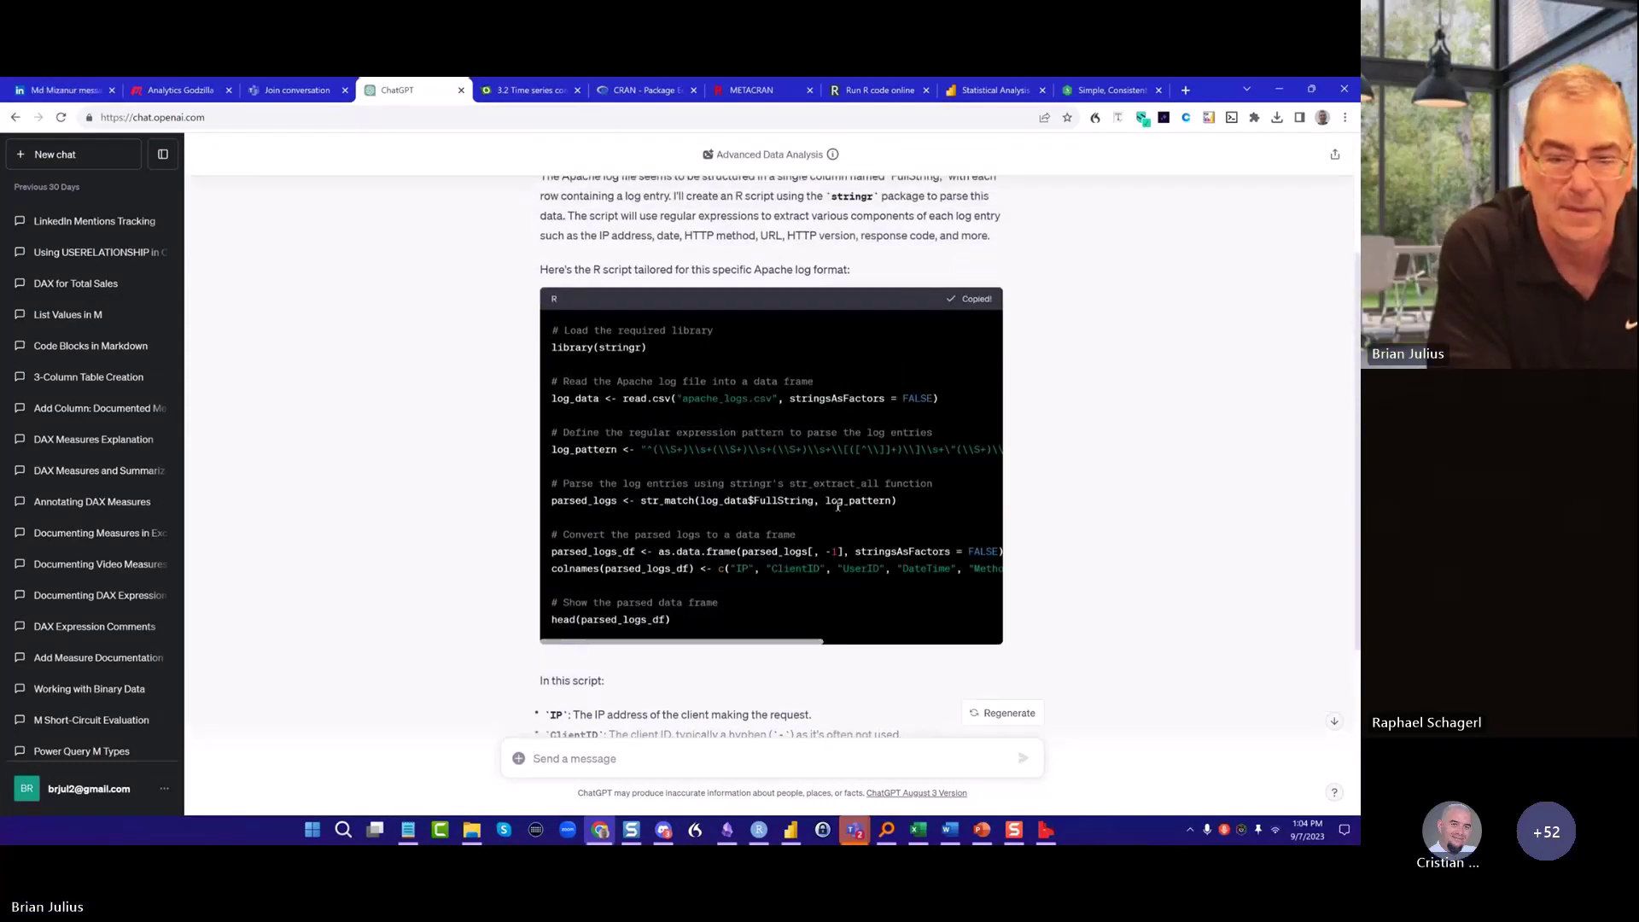
mouse_move(791, 830)
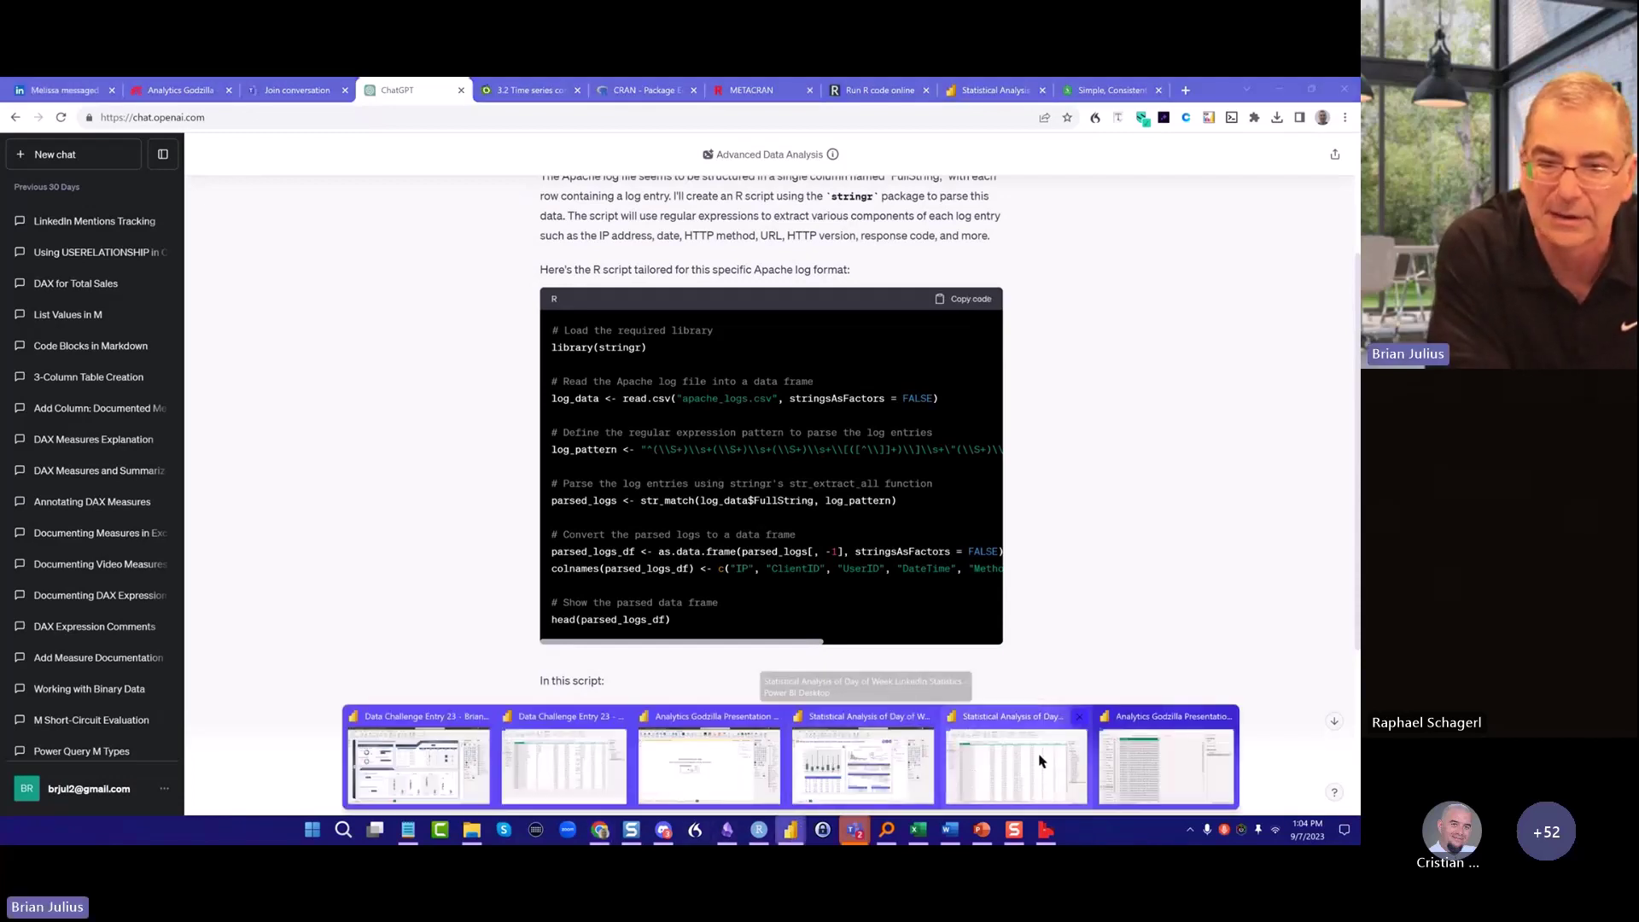
mouse_move(1110, 760)
mouse_move(883, 763)
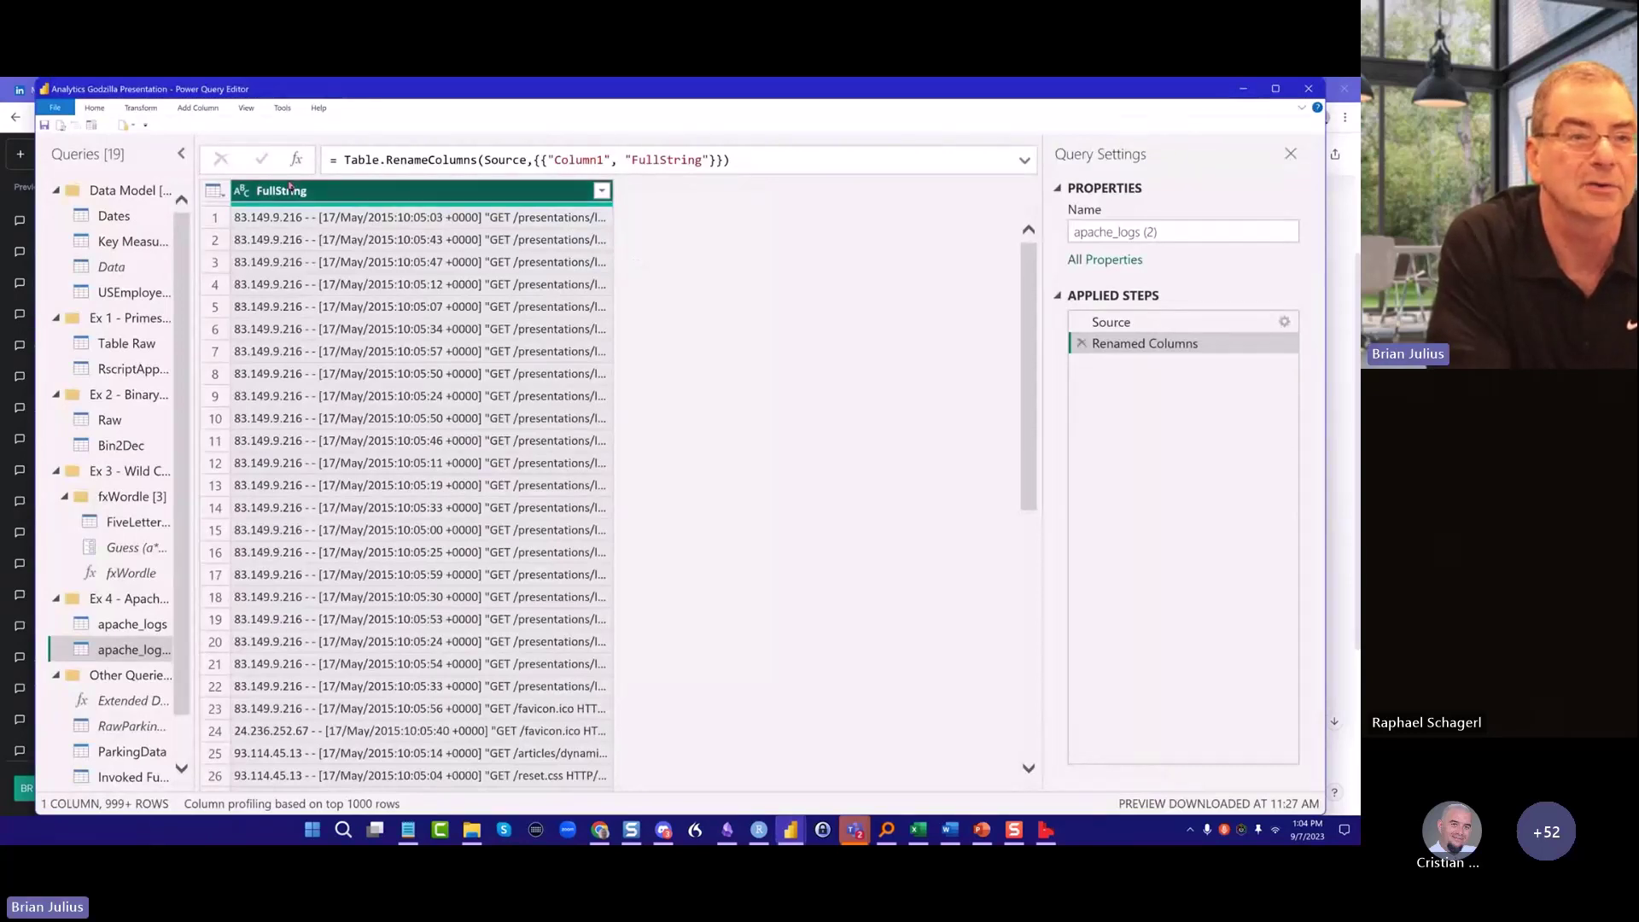
Start a Run R script transformation on apache_logs (2), replace the default comment with the copied script, and place the cursor after the read.csv line
left_click(141, 108)
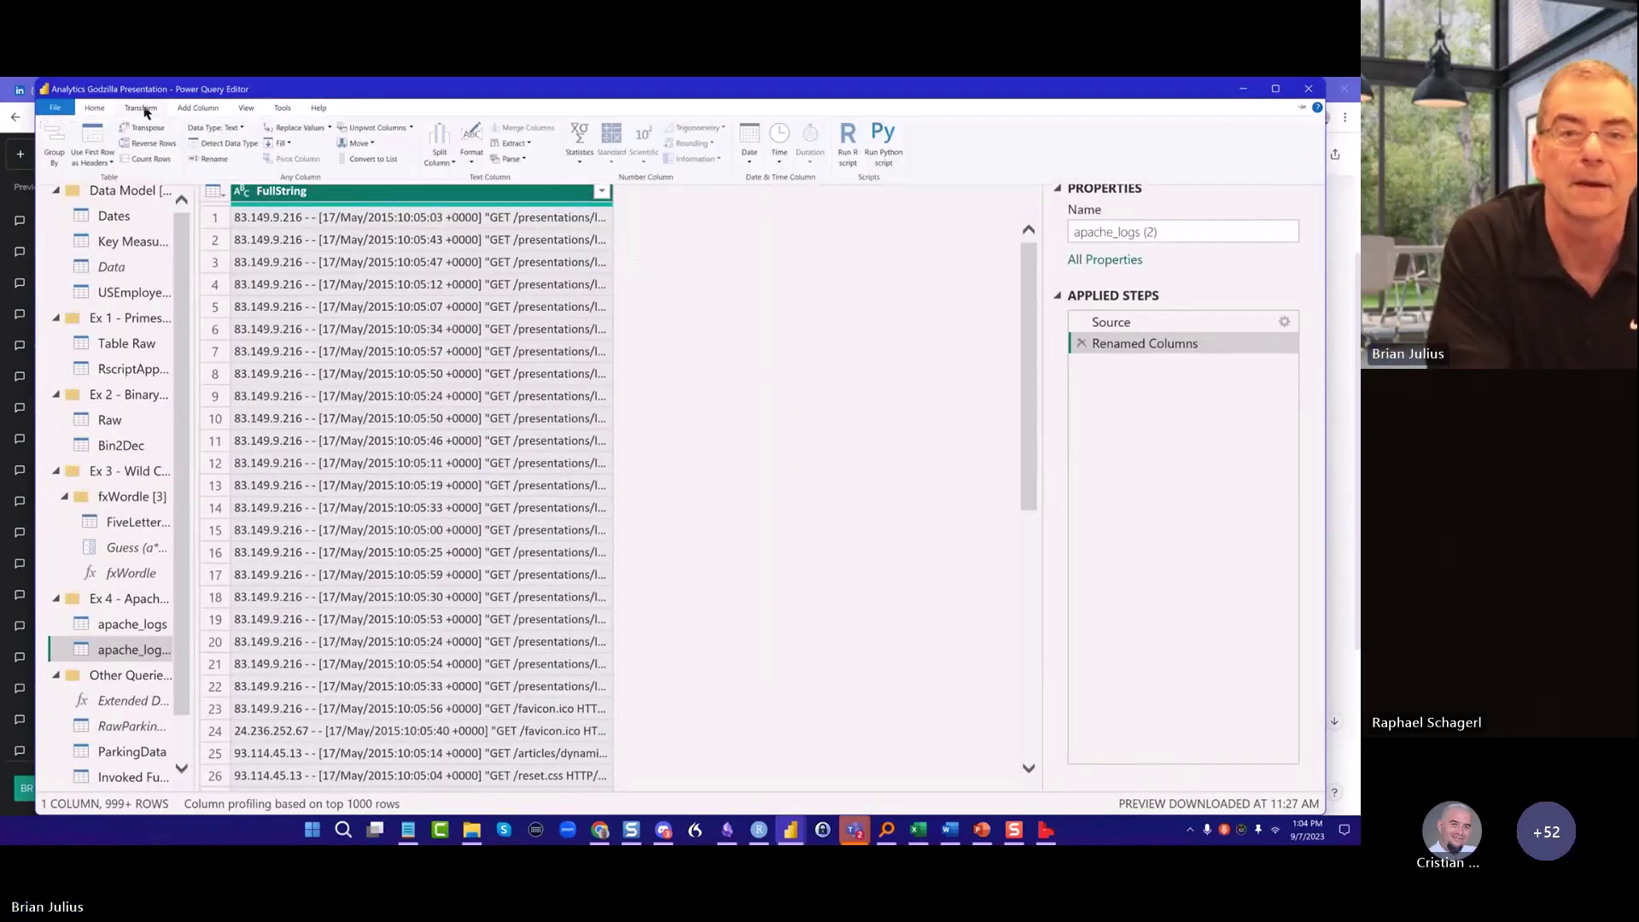
left_click(845, 144)
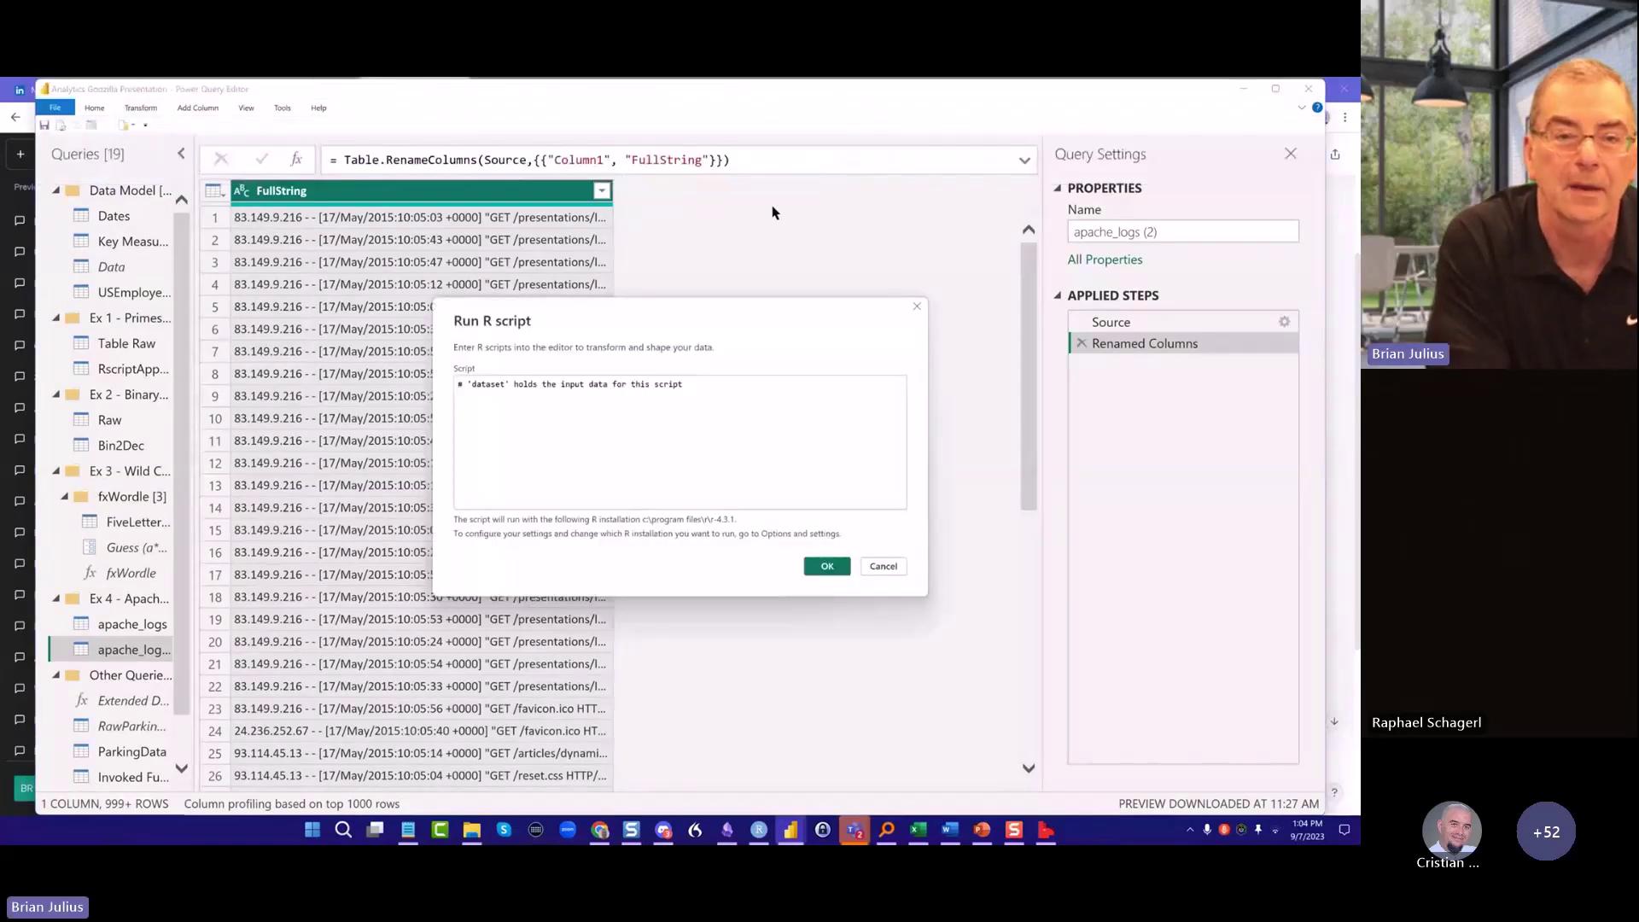
left_click(712, 387)
key("ctrl+a")
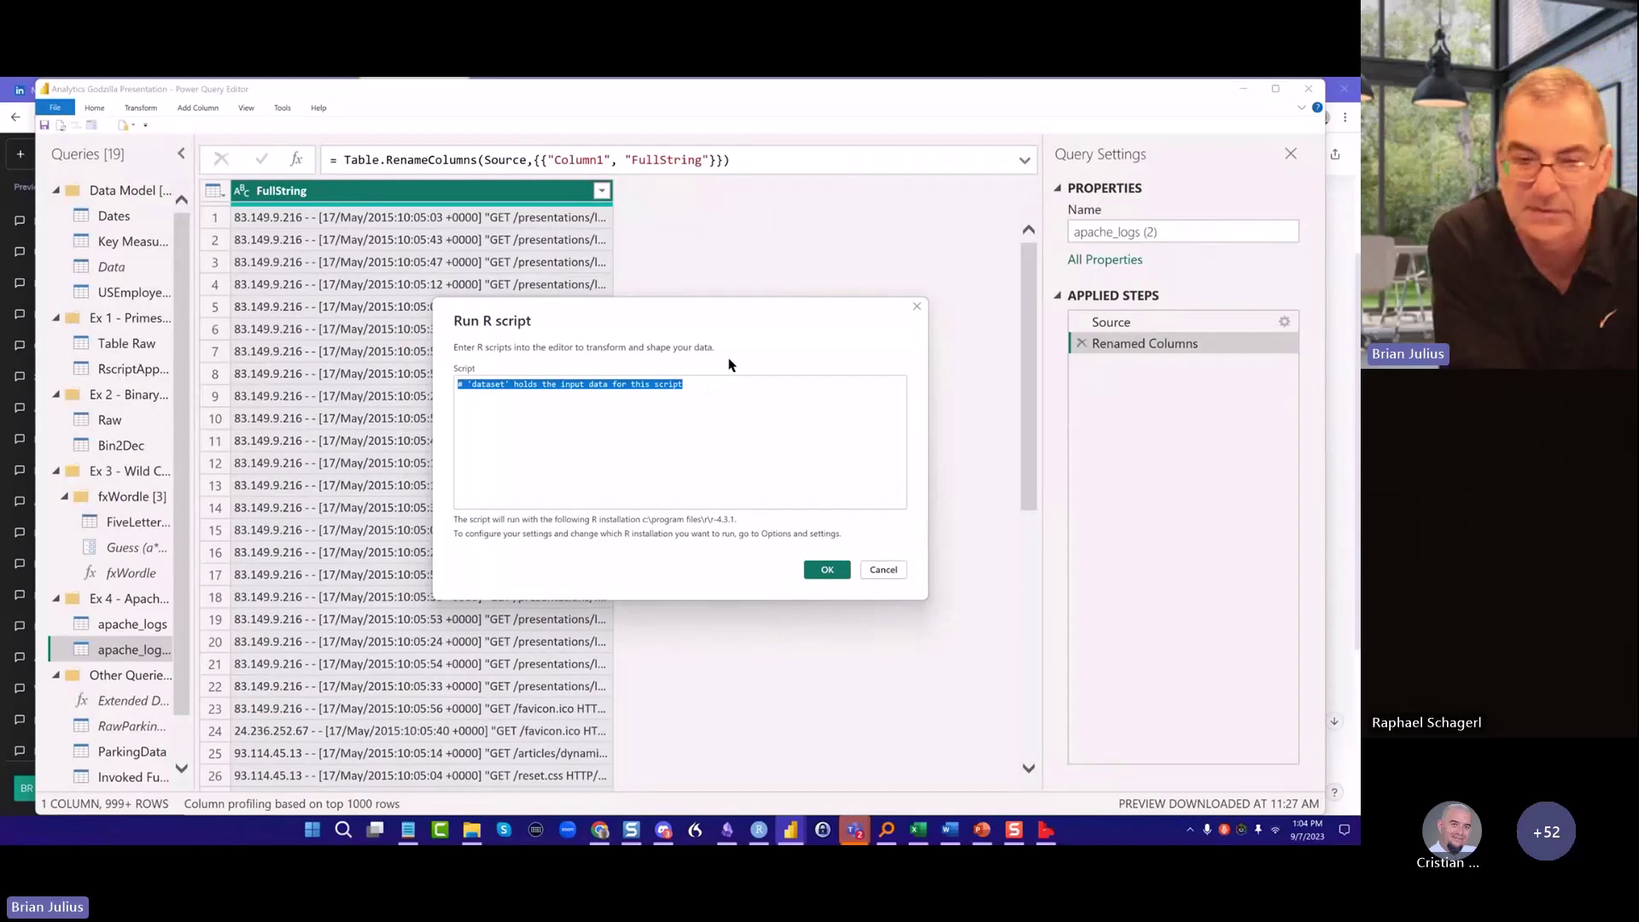
key("BackSpace")
key("ctrl+v")
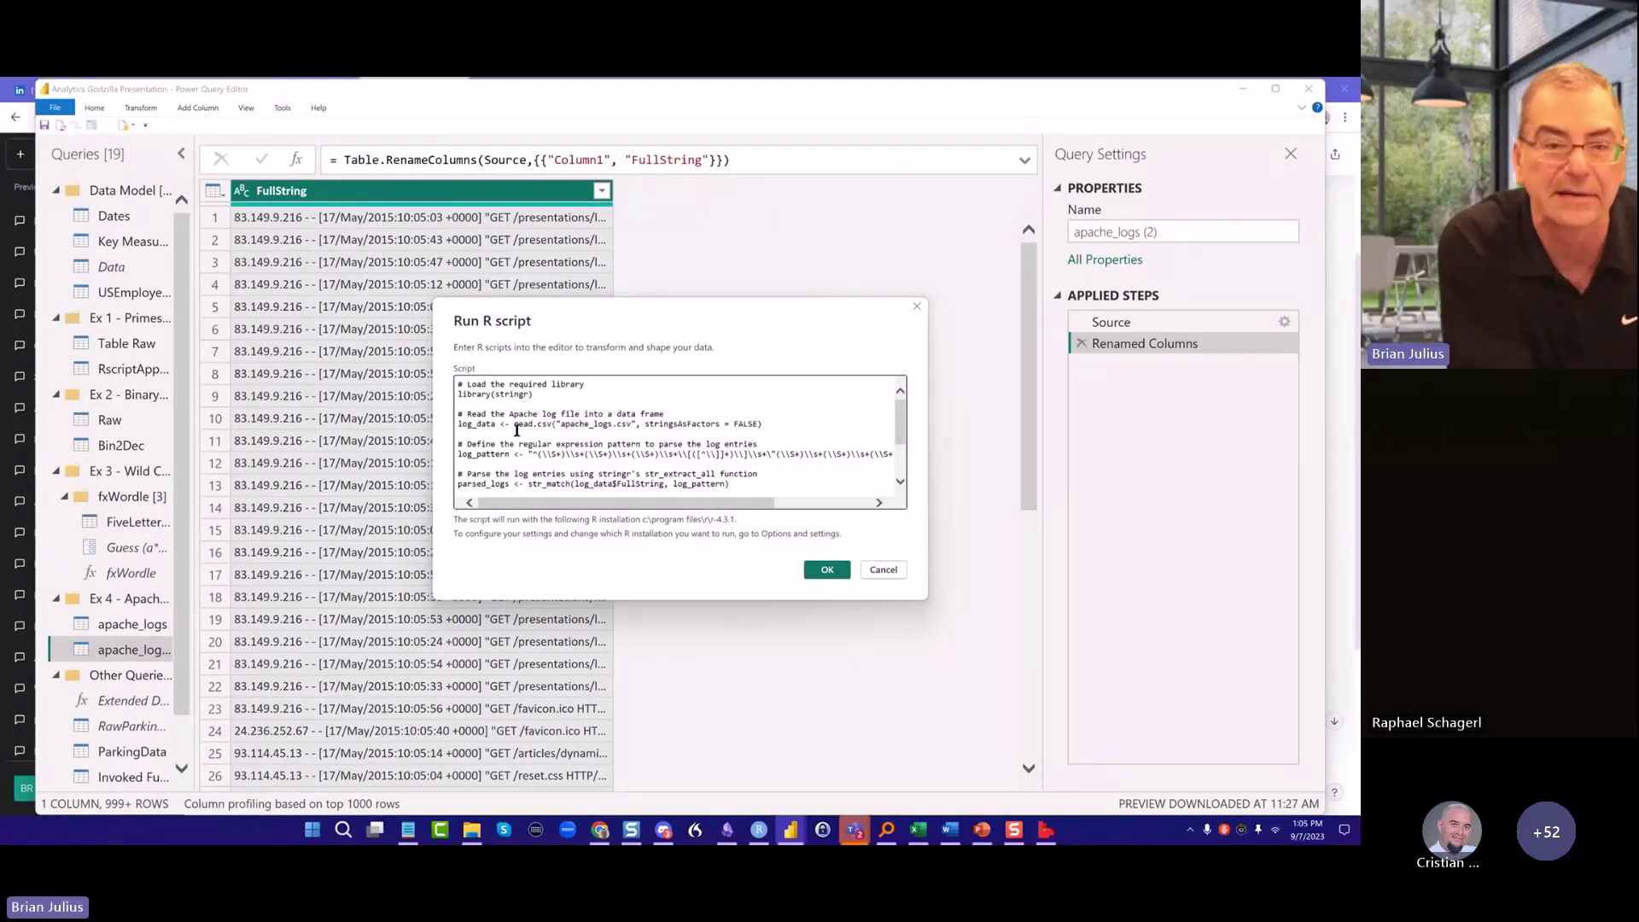
left_click(775, 422)
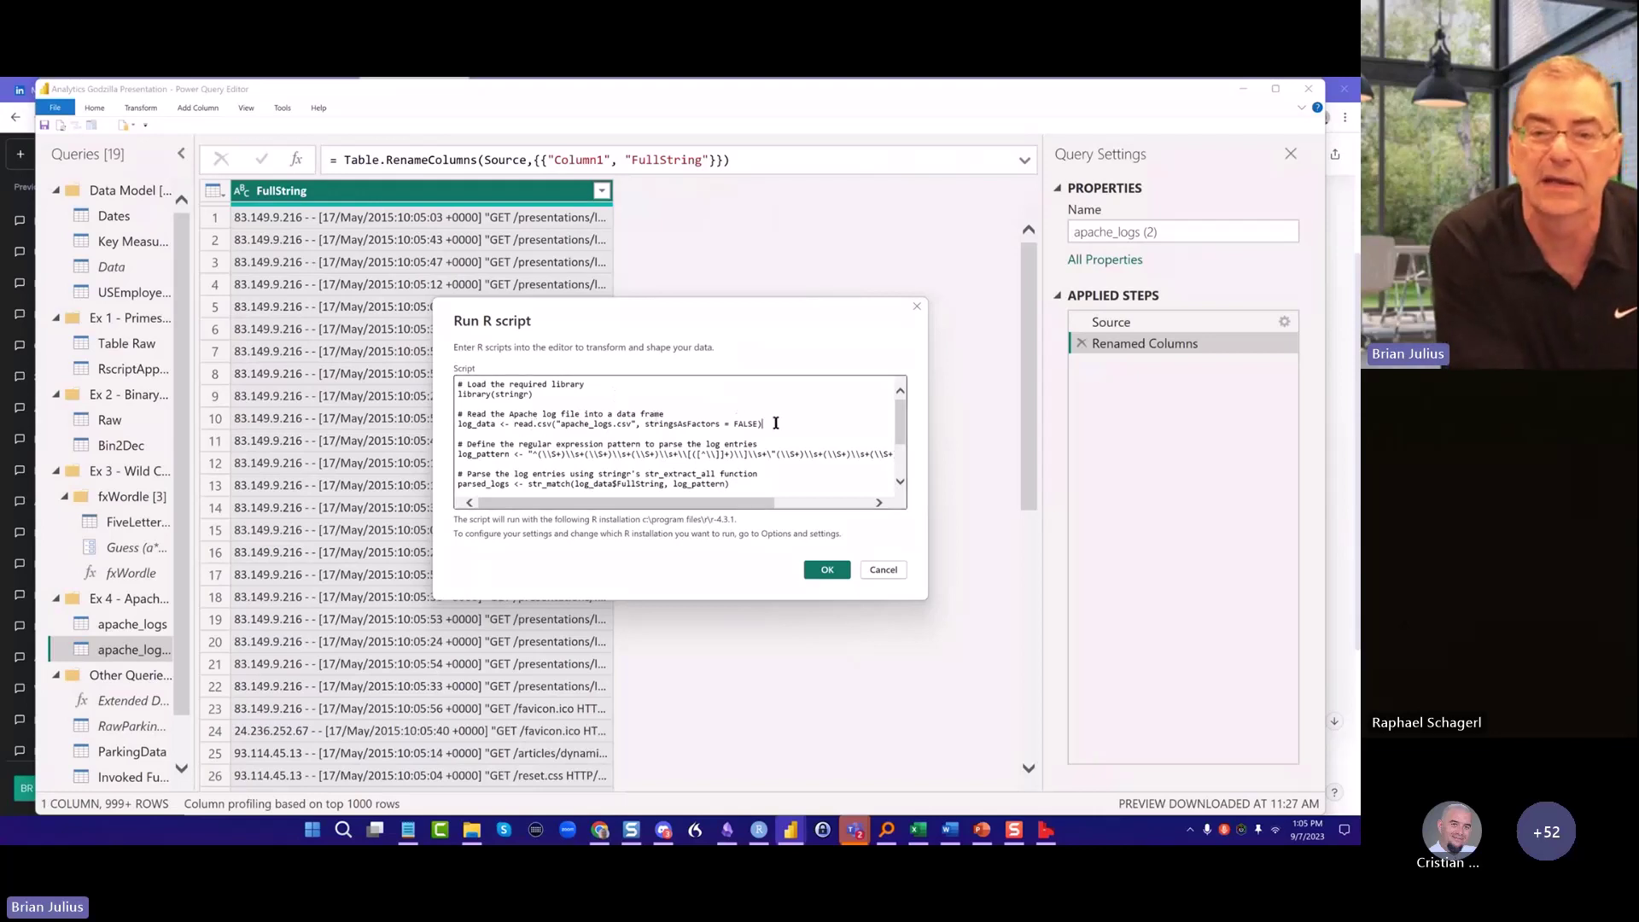